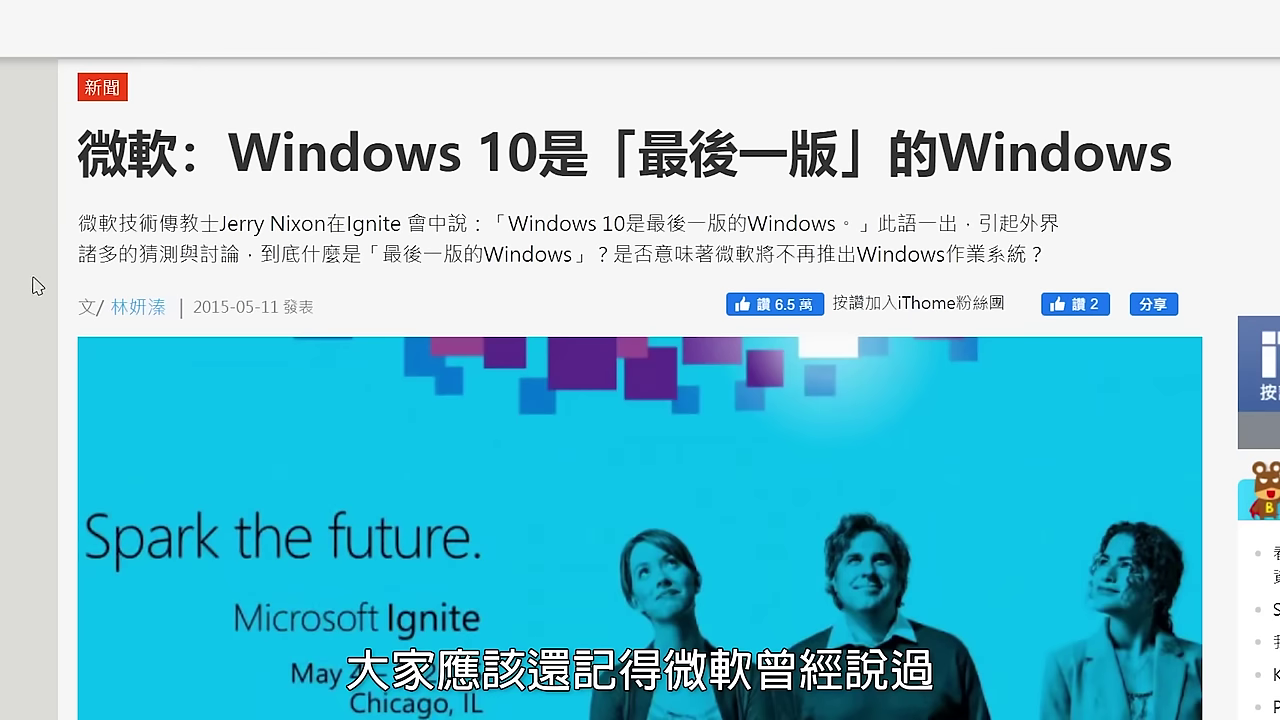
Step: Read the iThome article calling Windows 10 the last version, and mark the 11 a.m. start time on the Microsoft event page
{"action": "left_click_drag", "start_coordinate": [82, 155], "coordinate": [1174, 146]}
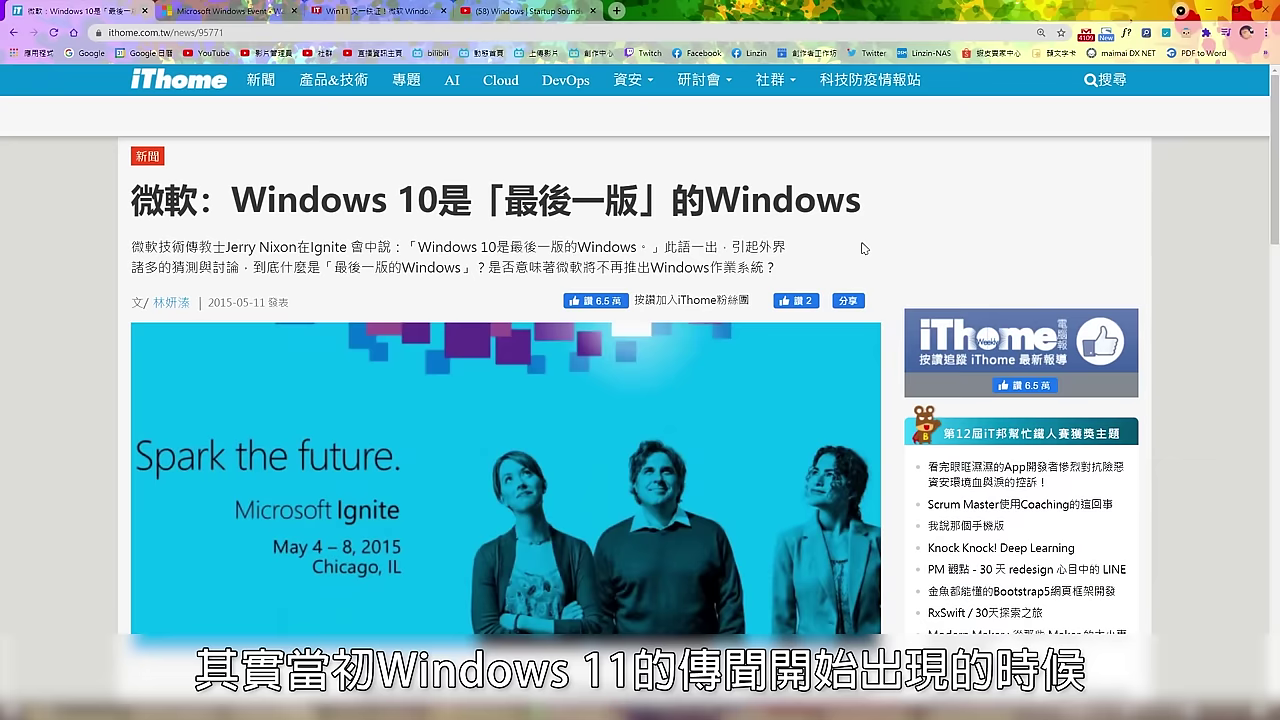
{"action": "scroll", "coordinate": [865, 248], "scroll_direction": "down", "scroll_amount": 6}
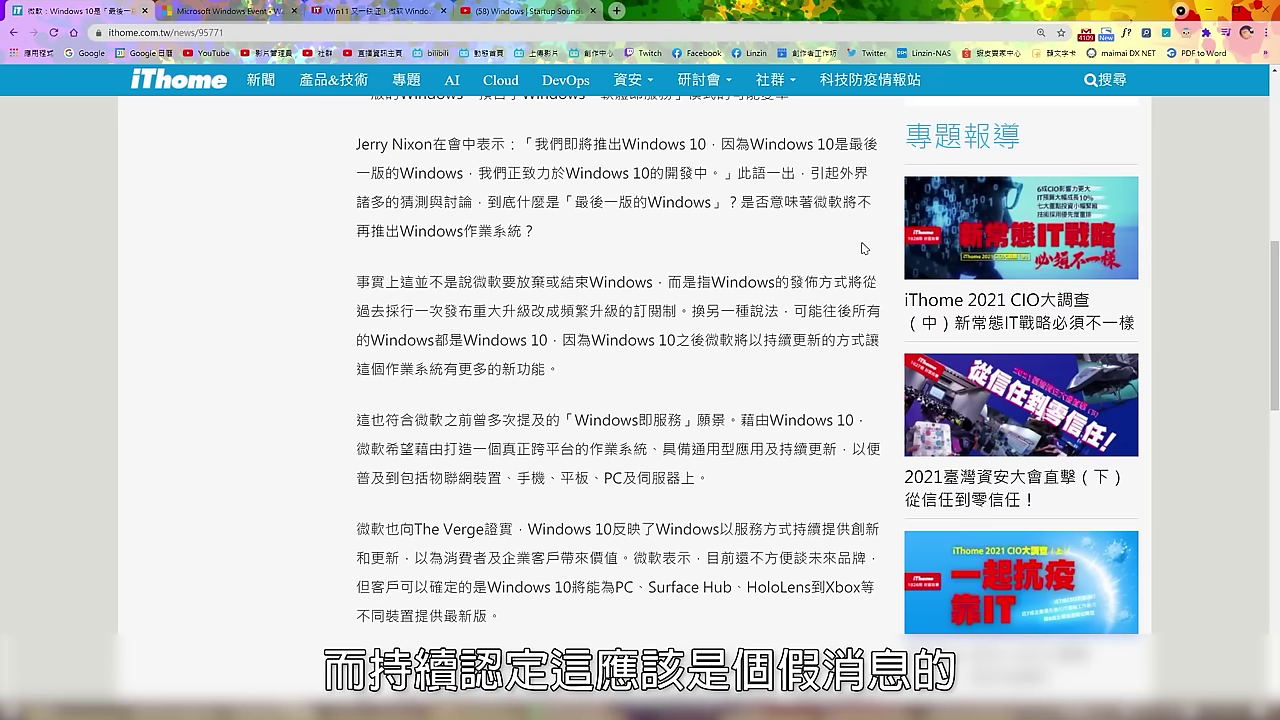
{"action": "left_click", "coordinate": [245, 8]}
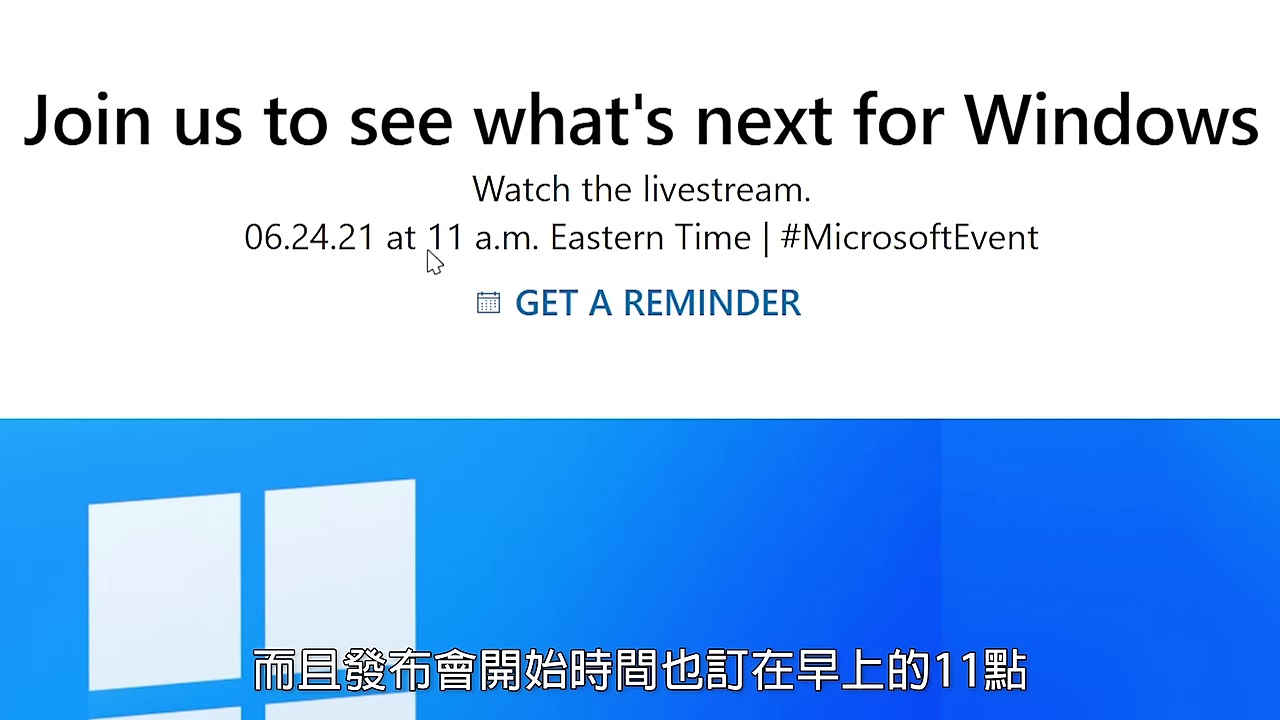
{"action": "left_click_drag", "start_coordinate": [429, 251], "coordinate": [541, 255]}
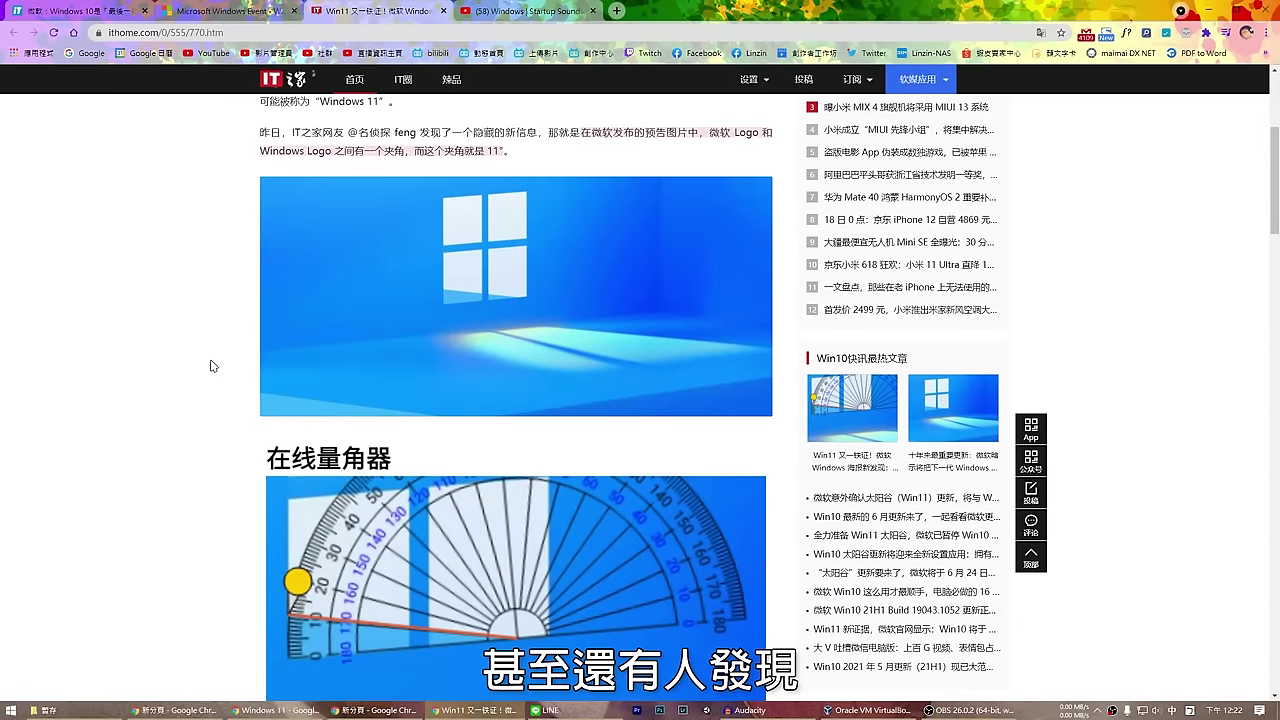
Step: Examine the article on the angle in the Windows teaser image, and skip ahead in the Startup Sounds – Slo-fi Remix video
{"action": "scroll", "coordinate": [209, 363], "scroll_direction": "down", "scroll_amount": 3}
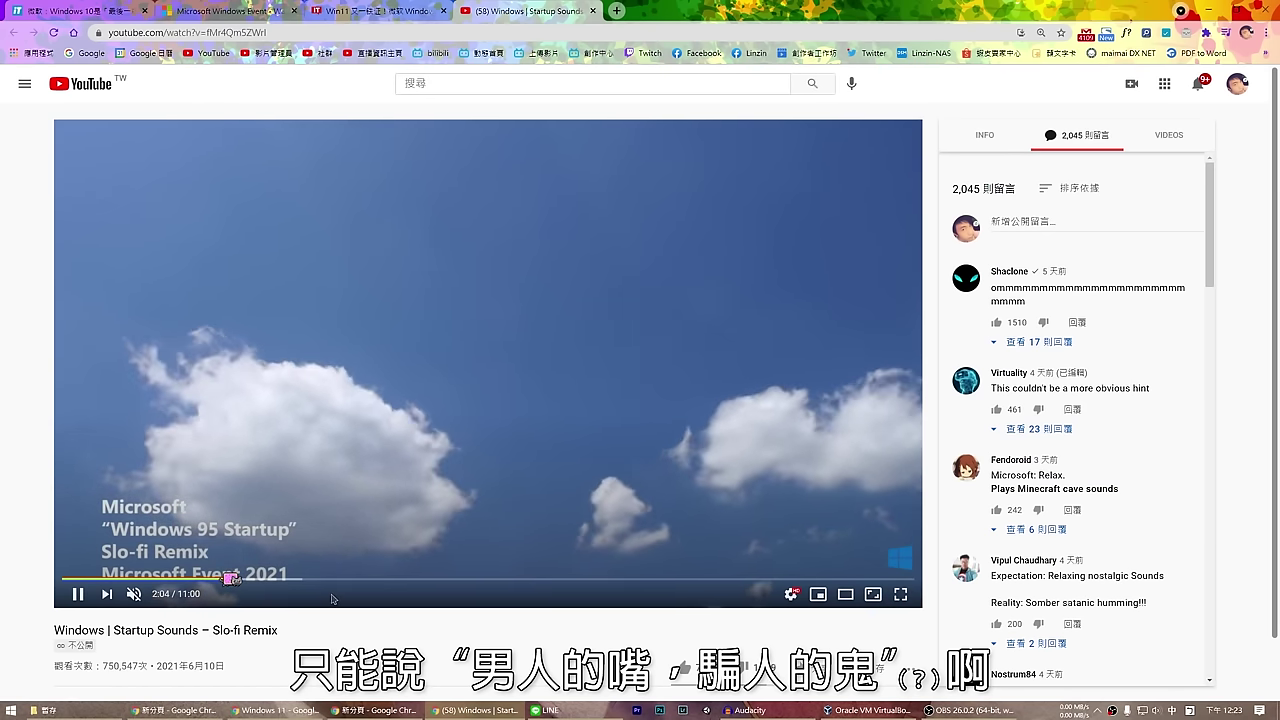
{"action": "left_click", "coordinate": [441, 580]}
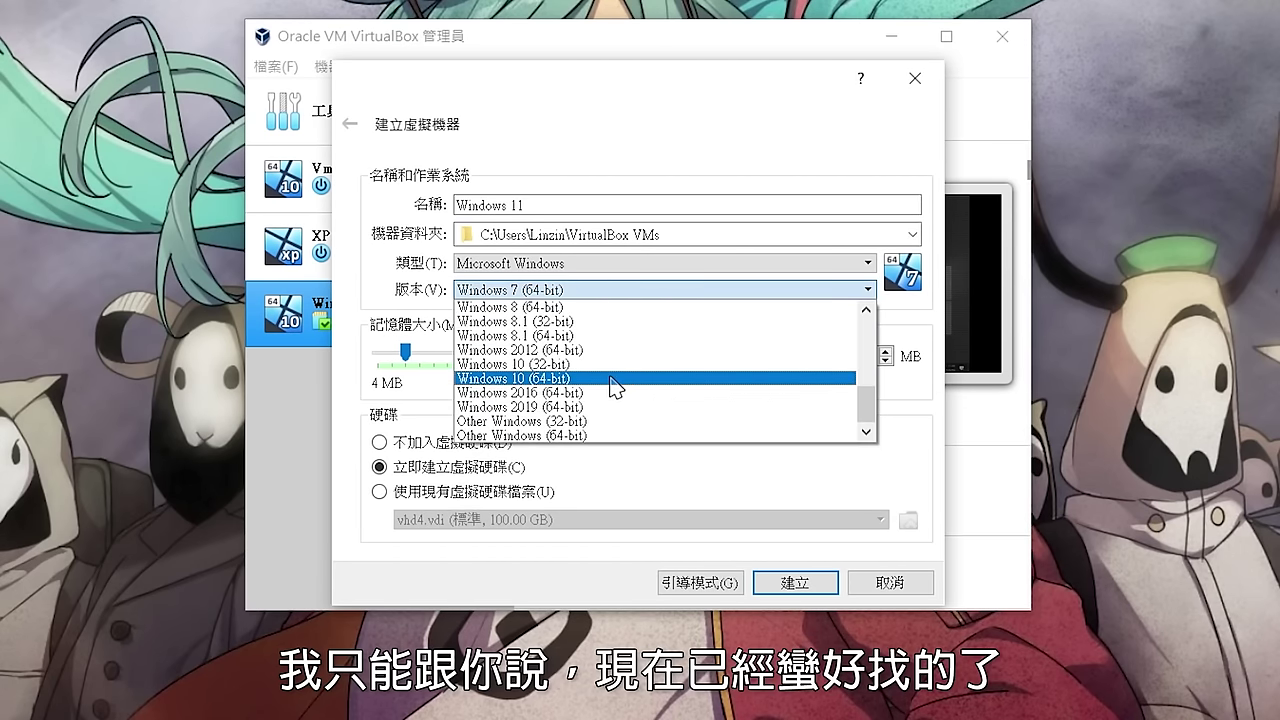
Step: Create the Windows 11 virtual machine as Windows 10 (64-bit) with 4096 MB of memory, and start it from Windows 11.iso
{"action": "key", "text": "Tab"}
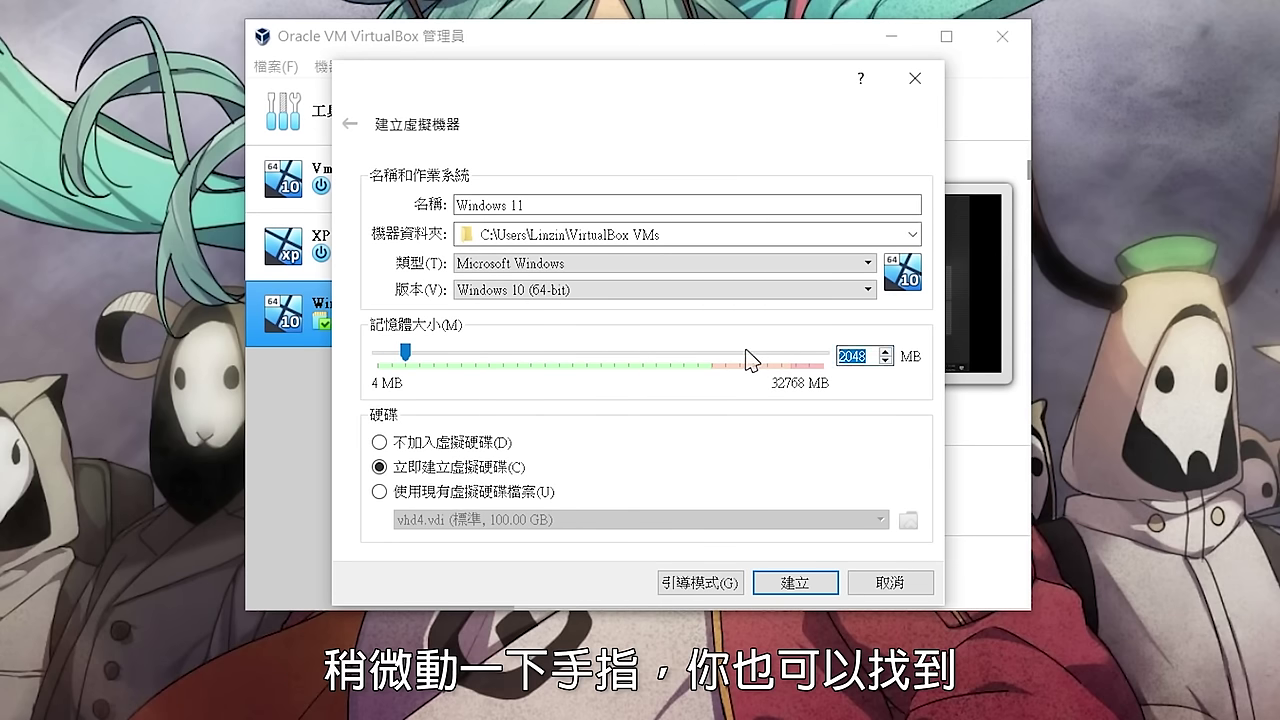
{"action": "type", "text": "4096"}
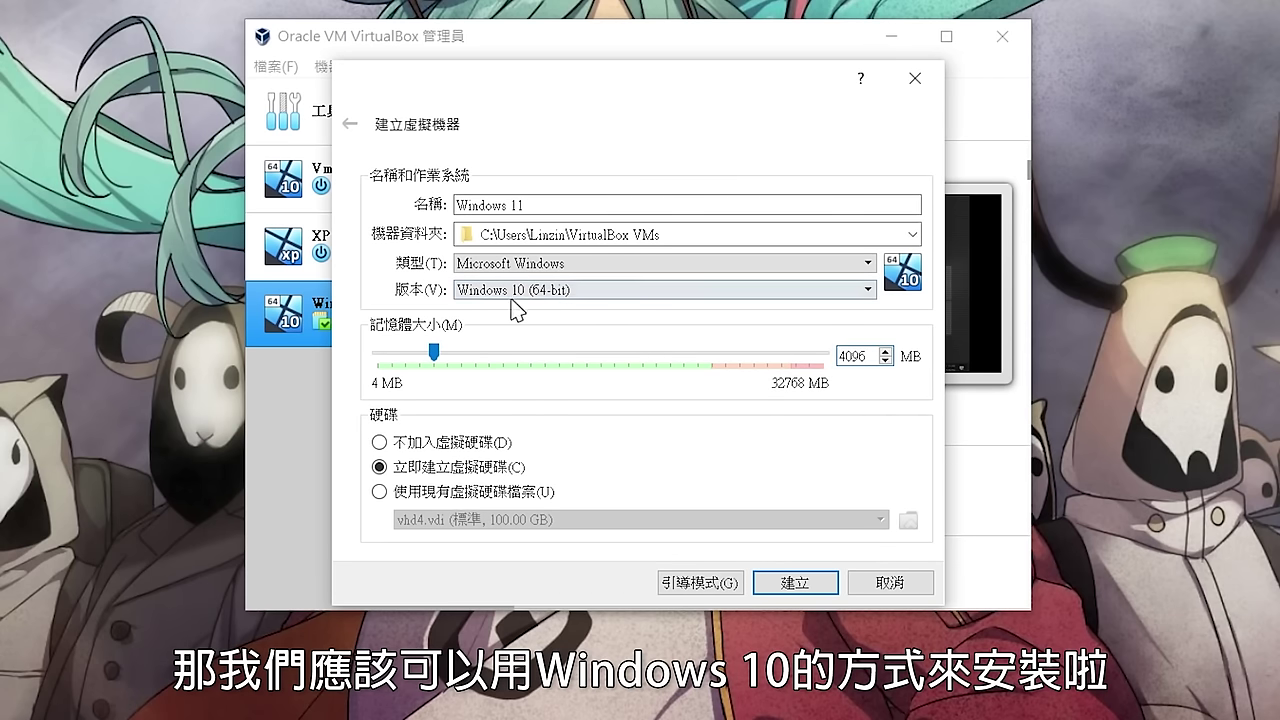
{"action": "left_click", "coordinate": [794, 583]}
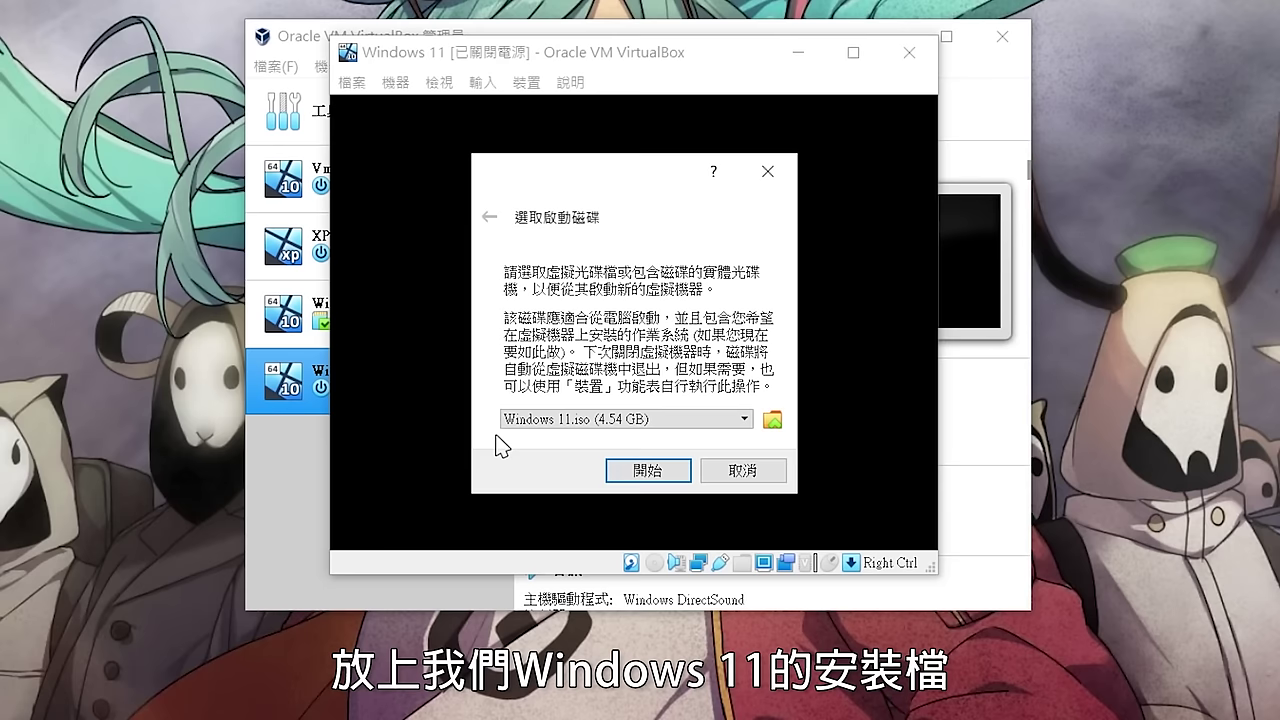
{"action": "left_click", "coordinate": [649, 469]}
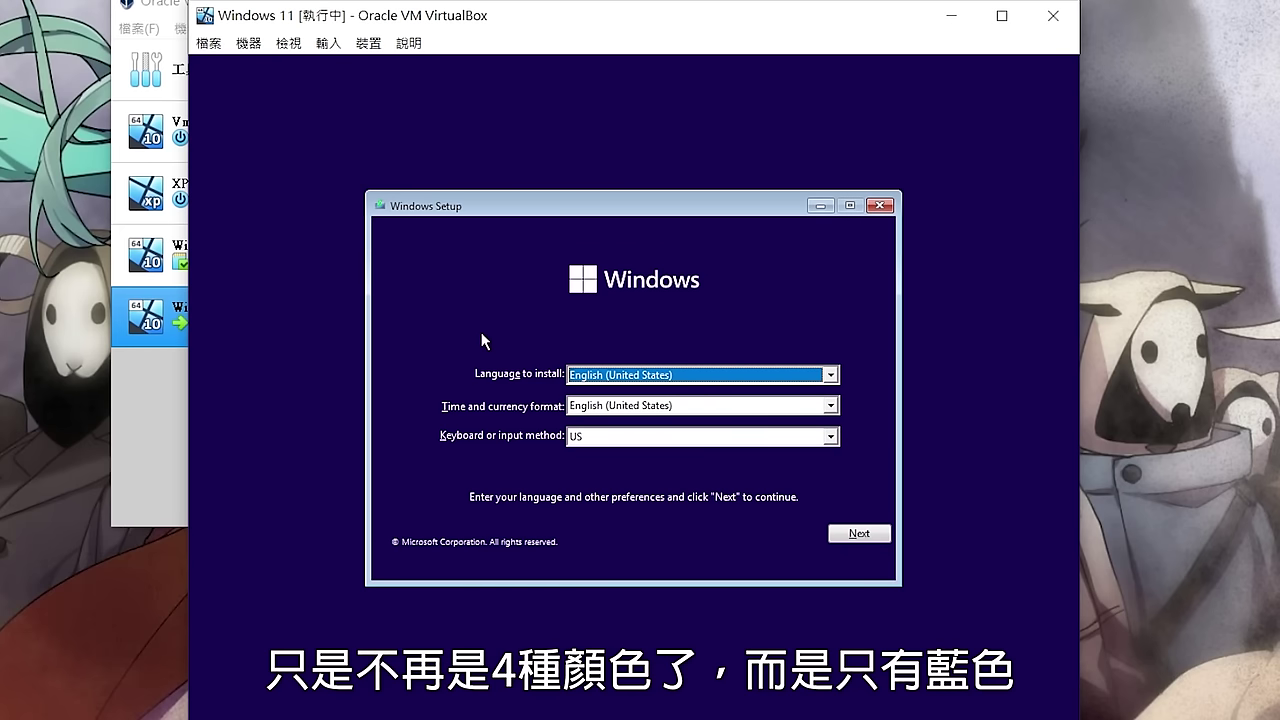
Step: Keep English (United States) as the language to install and continue the setup without a product key
{"action": "key", "text": "Tab"}
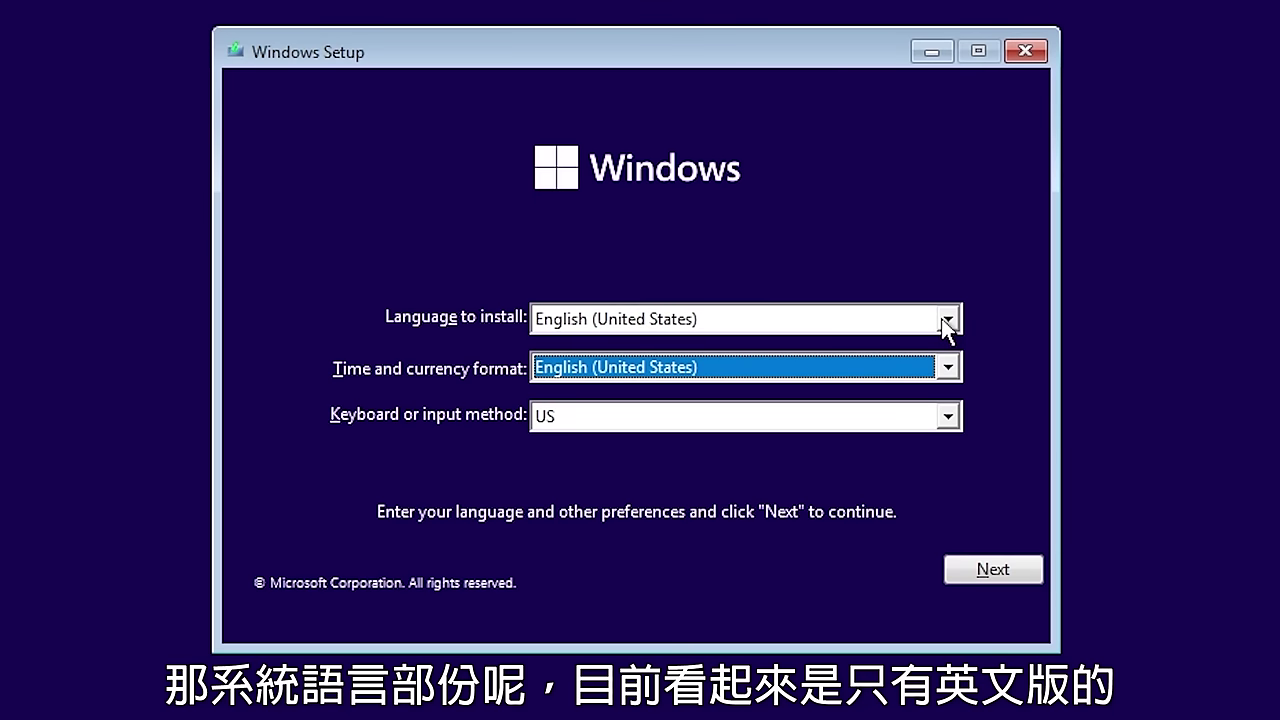
{"action": "left_click", "coordinate": [945, 320]}
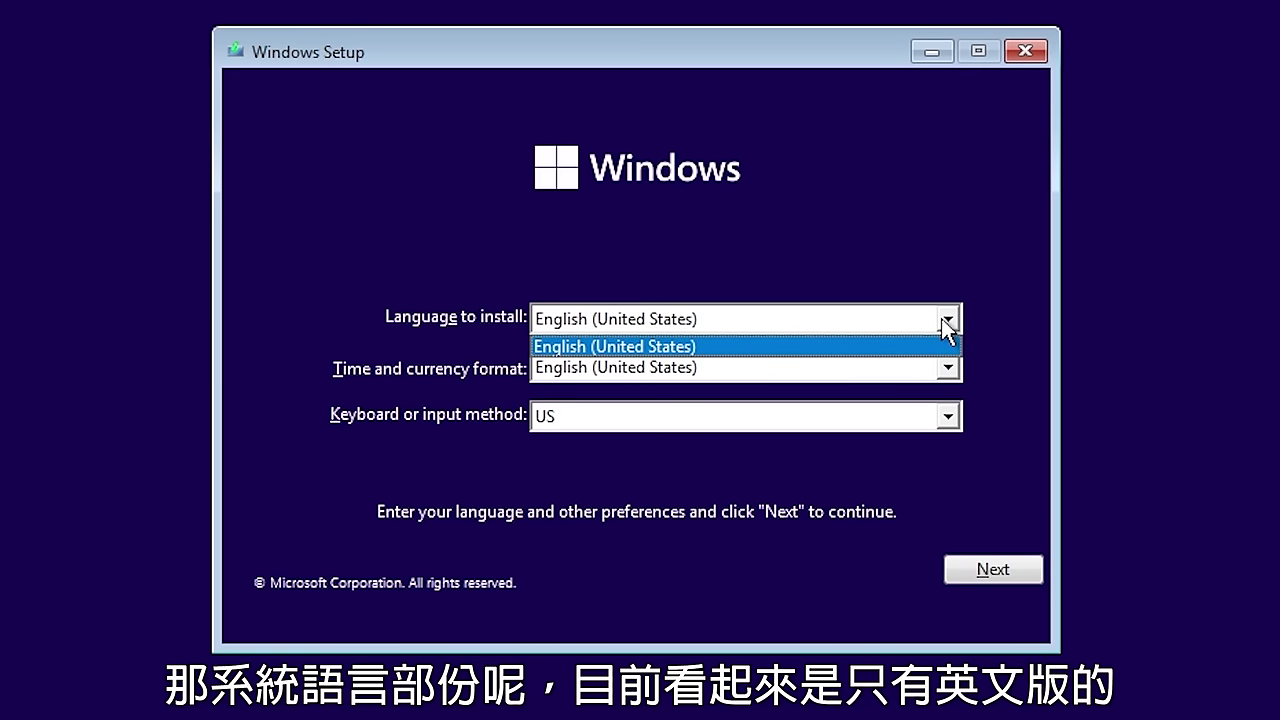
{"action": "left_click", "coordinate": [909, 350]}
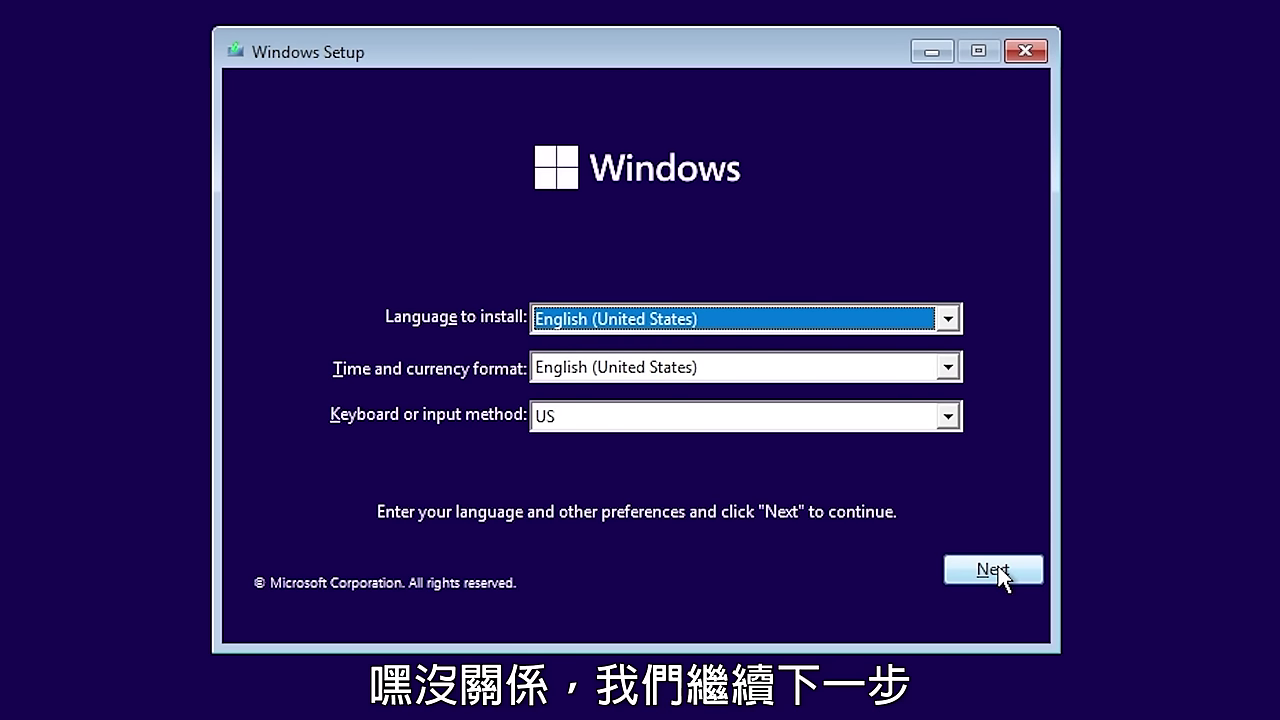
{"action": "left_click", "coordinate": [995, 569]}
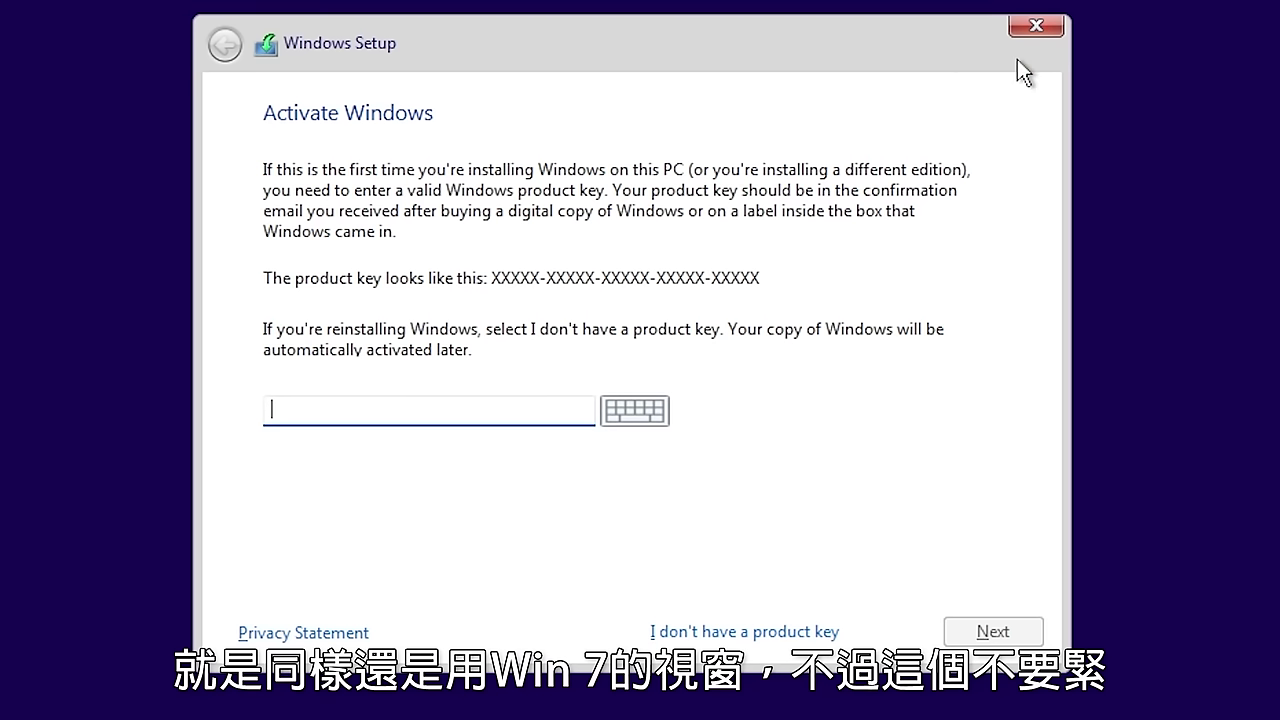
{"action": "left_click", "coordinate": [775, 632]}
Step: Choose Windows 11 Pro as the edition to install and accept the Microsoft Software License Terms
{"action": "scroll", "coordinate": [510, 240], "scroll_direction": "down", "scroll_amount": 2}
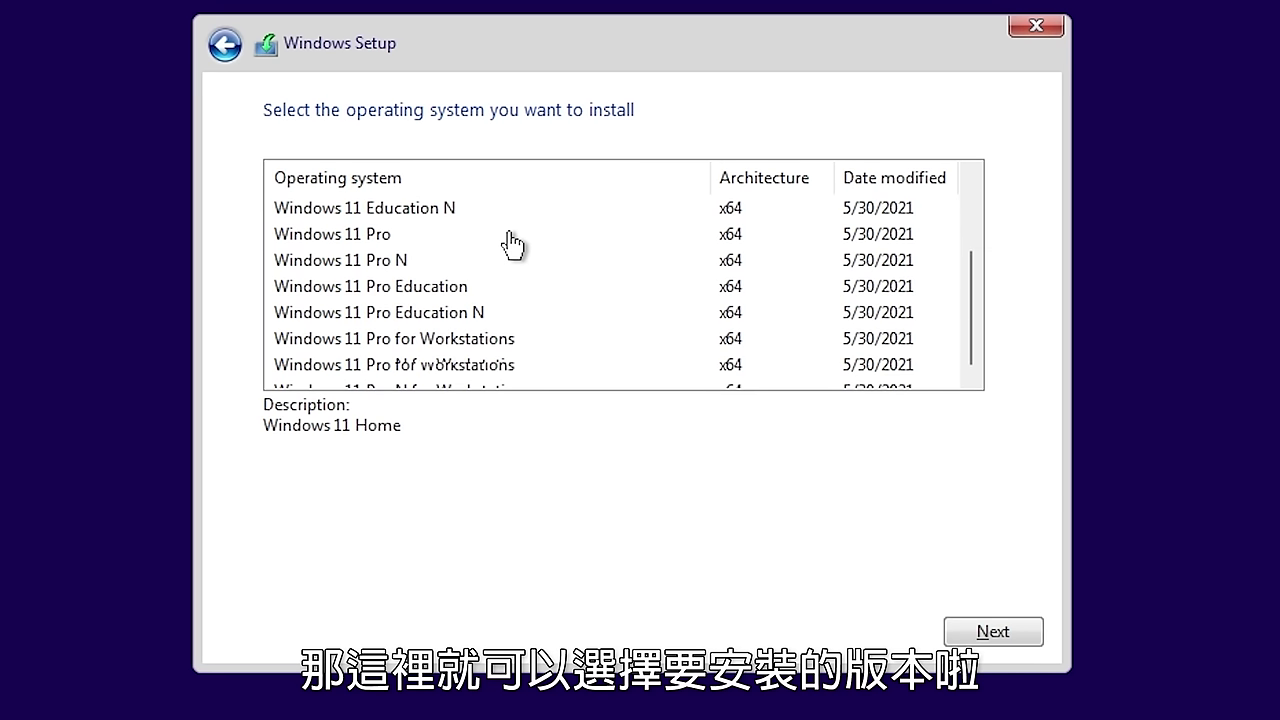
{"action": "scroll", "coordinate": [510, 240], "scroll_direction": "up", "scroll_amount": 2}
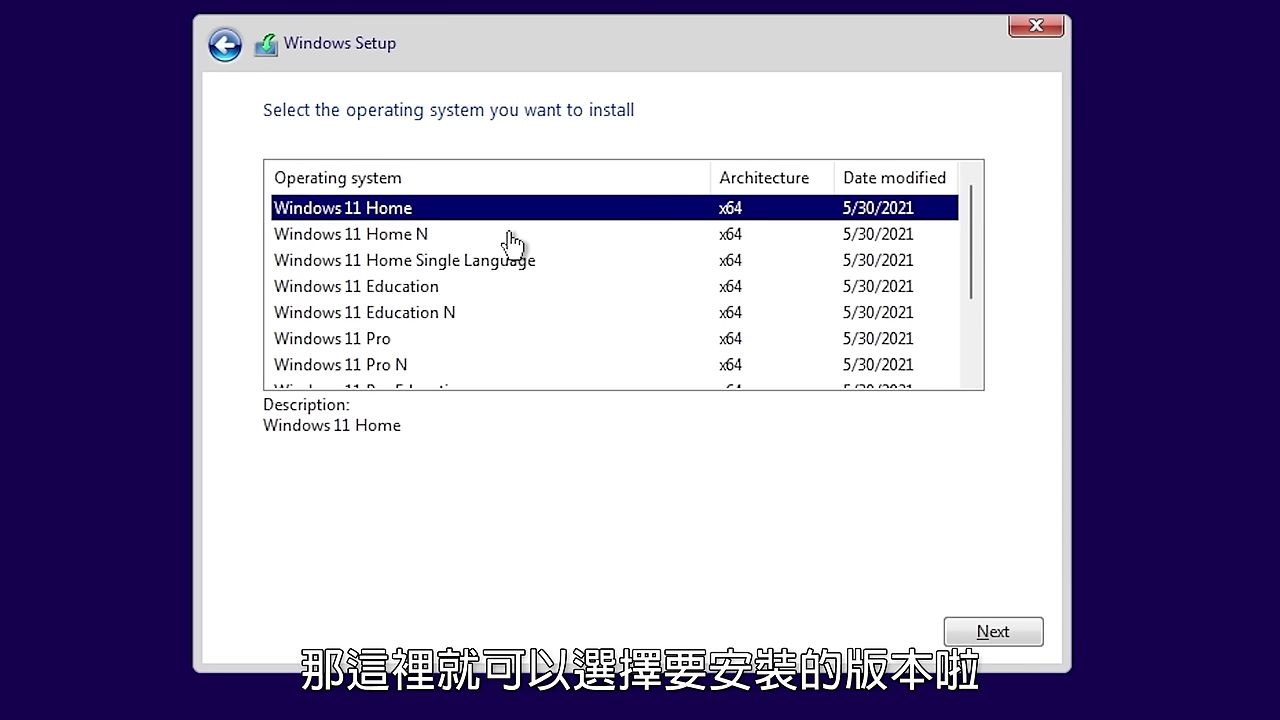
{"action": "left_click", "coordinate": [374, 344]}
{"action": "mouse_move", "coordinate": [836, 384]}
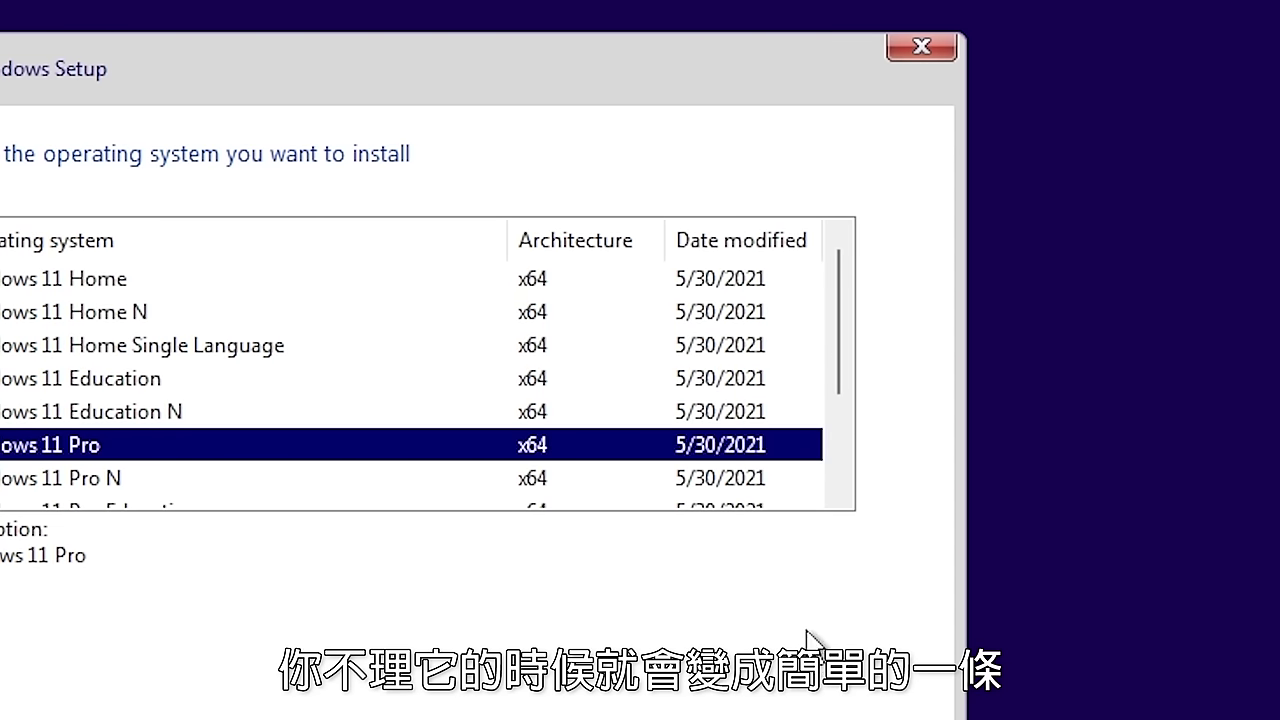
{"action": "mouse_move", "coordinate": [846, 362]}
{"action": "left_click_drag", "start_coordinate": [846, 378], "coordinate": [837, 480]}
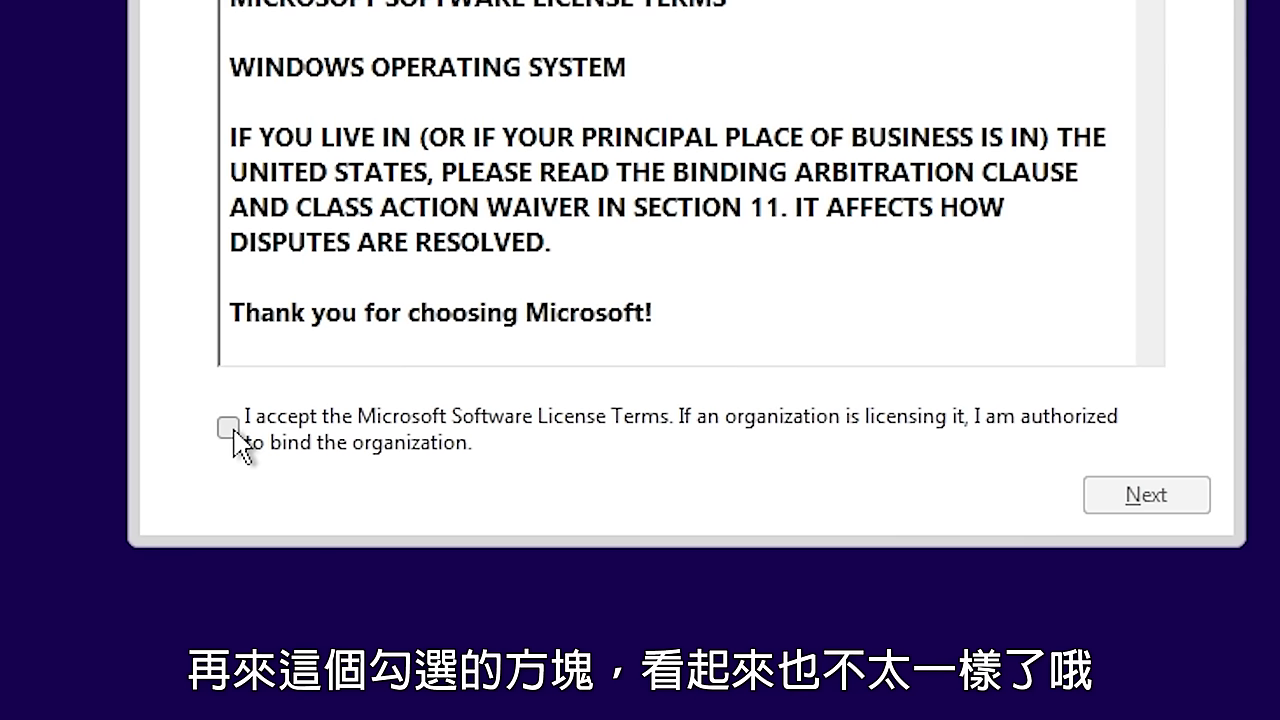
{"action": "left_click", "coordinate": [230, 430]}
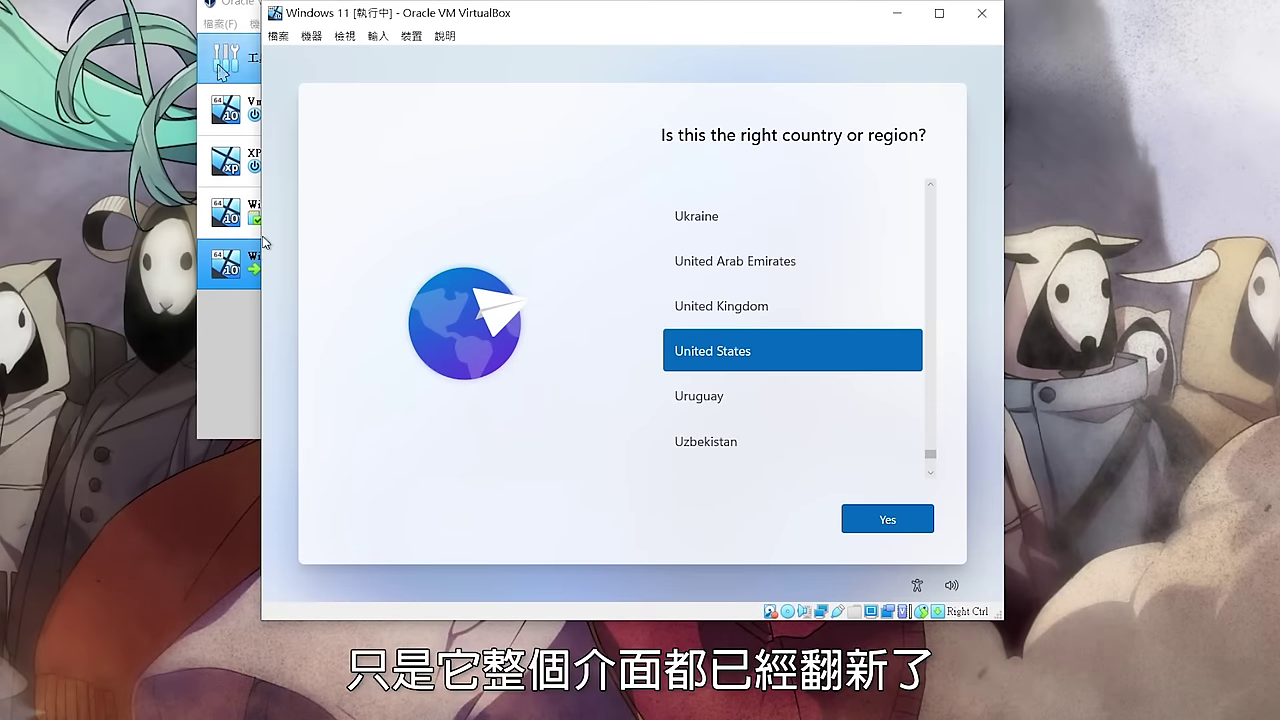
Step: Confirm United States as the region and US as the keyboard layout
{"action": "key", "text": "Return"}
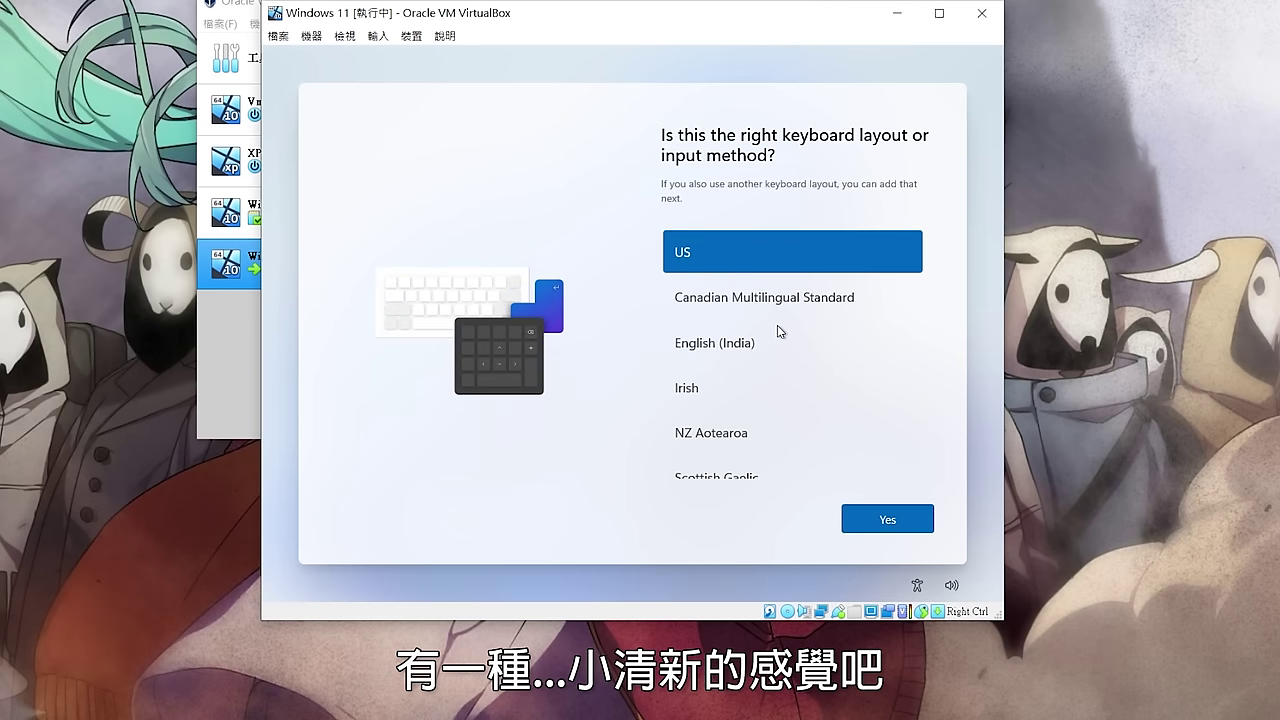
{"action": "left_click", "coordinate": [877, 515]}
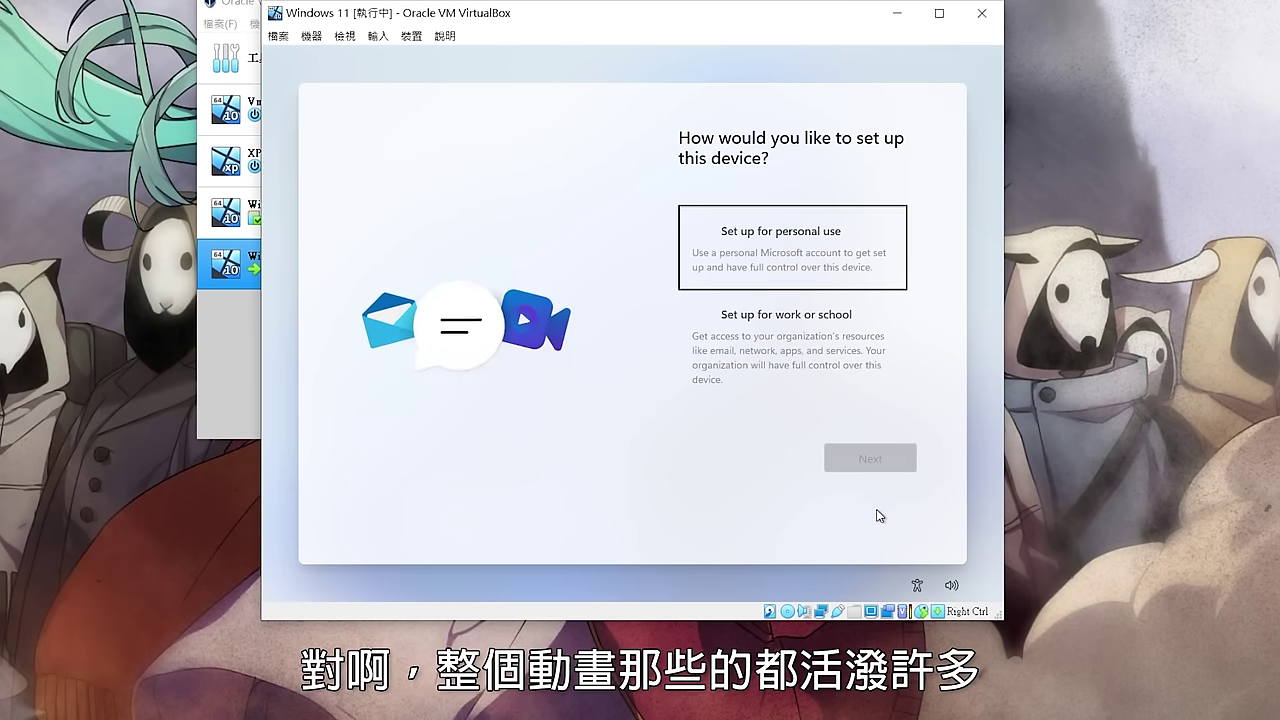
Step: Set up the device for personal use and choose an offline account instead of signing in to Microsoft
{"action": "left_click", "coordinate": [874, 460]}
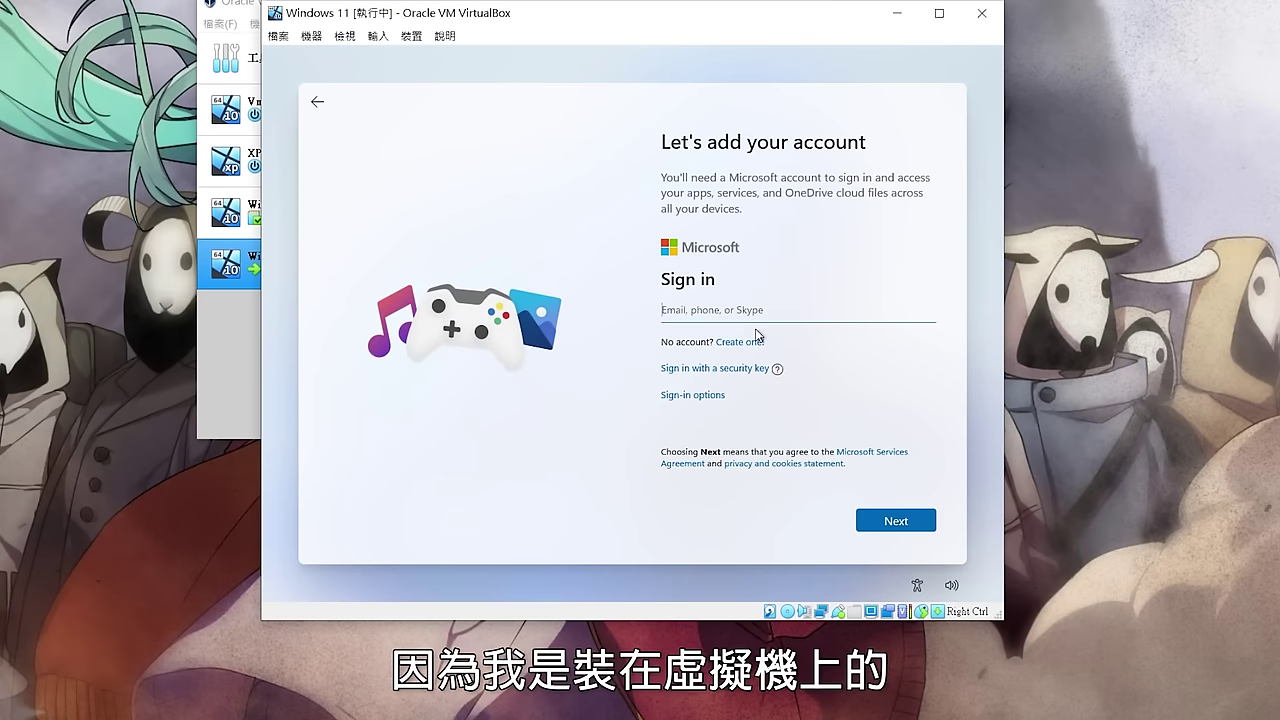
{"action": "left_click", "coordinate": [692, 394]}
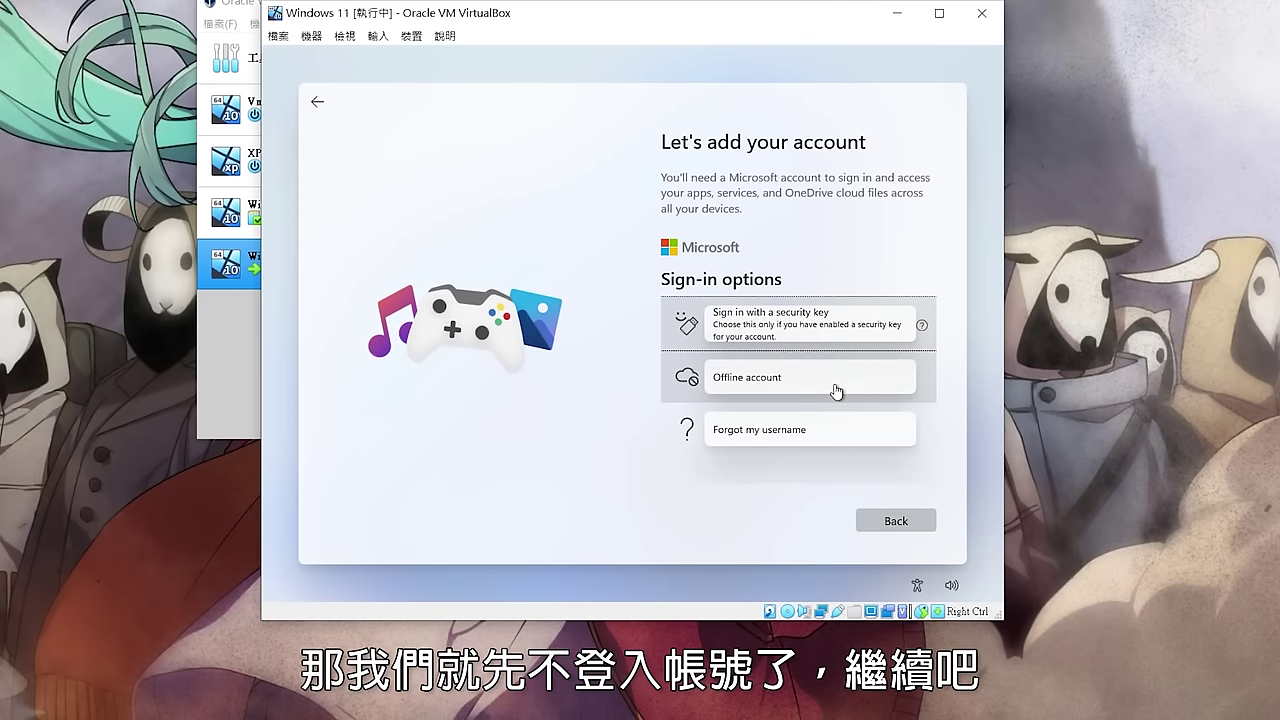
{"action": "left_click", "coordinate": [836, 385]}
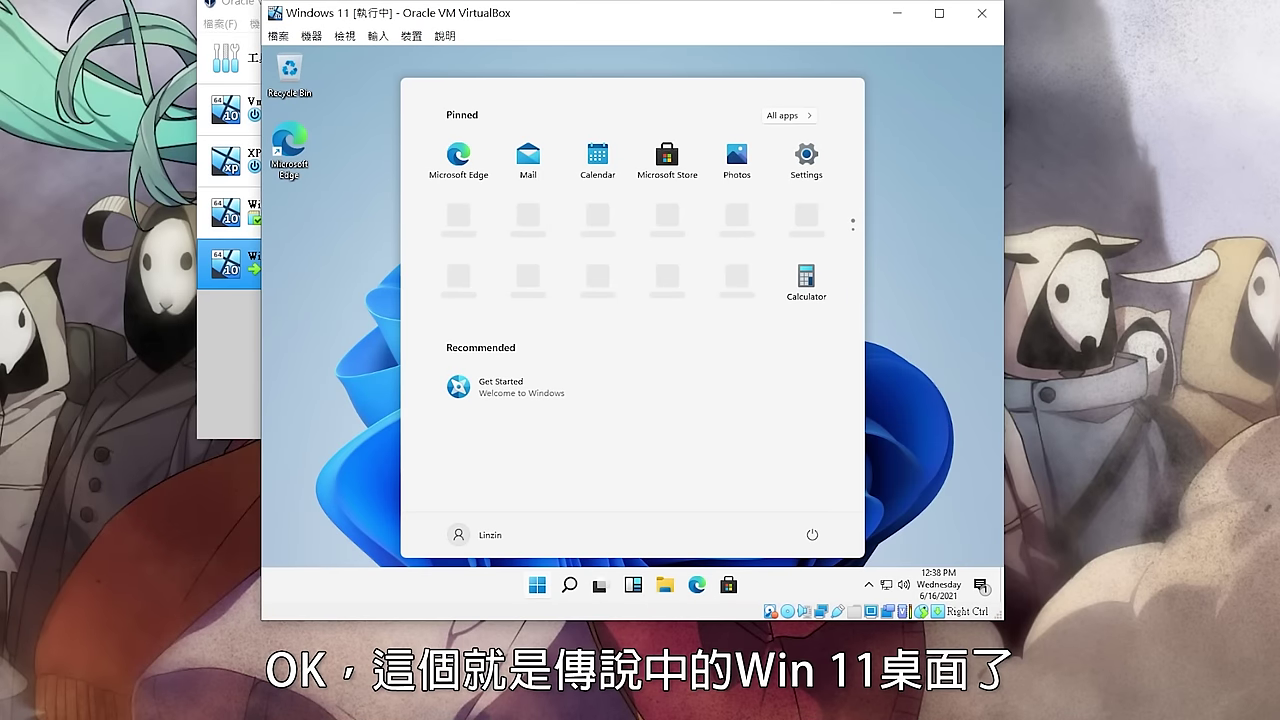
Step: Insert the Guest Additions CD image into the Windows 11 virtual machine
{"action": "left_click", "coordinate": [413, 36]}
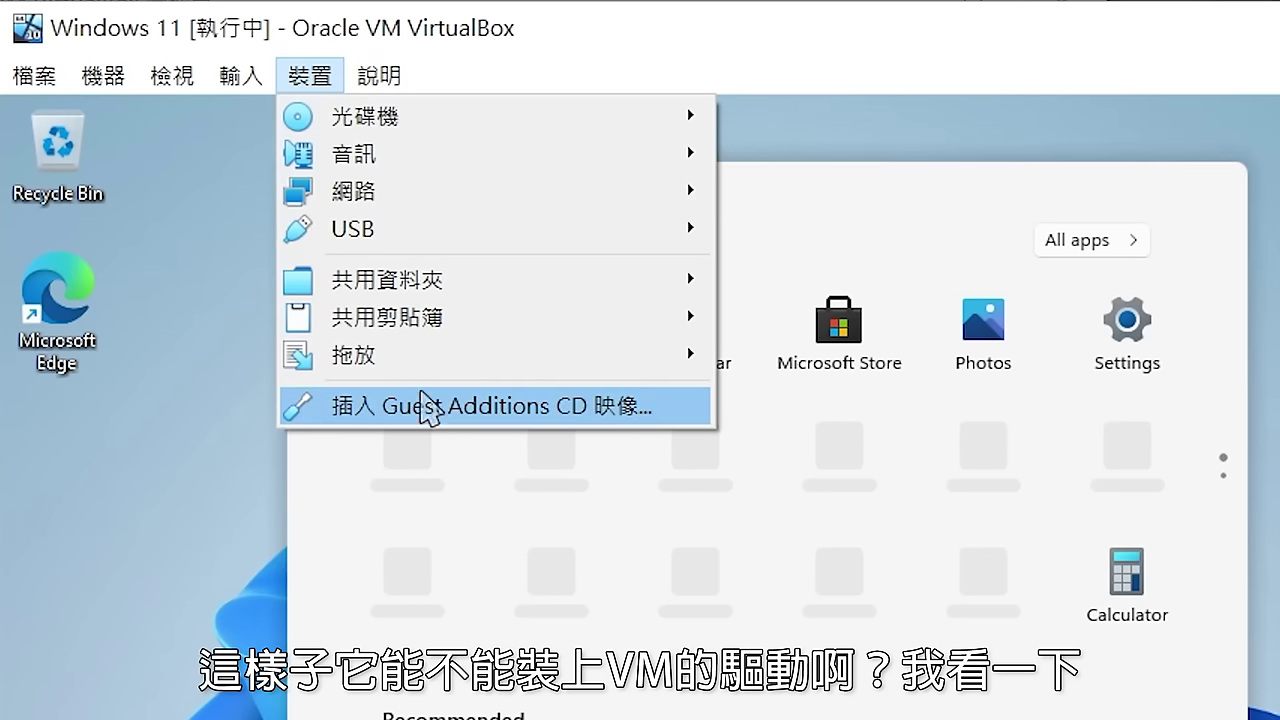
{"action": "left_click", "coordinate": [499, 407]}
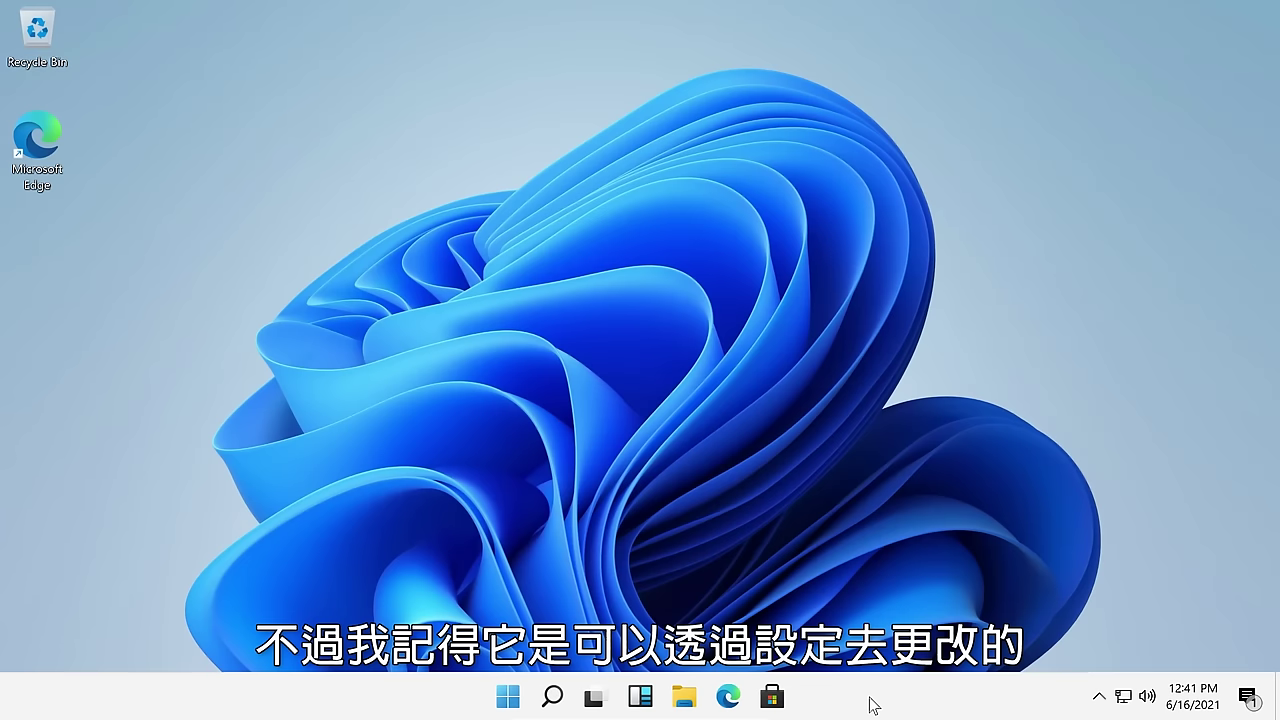
Step: Open the taskbar settings from the Windows 11 desktop
{"action": "right_click", "coordinate": [876, 703]}
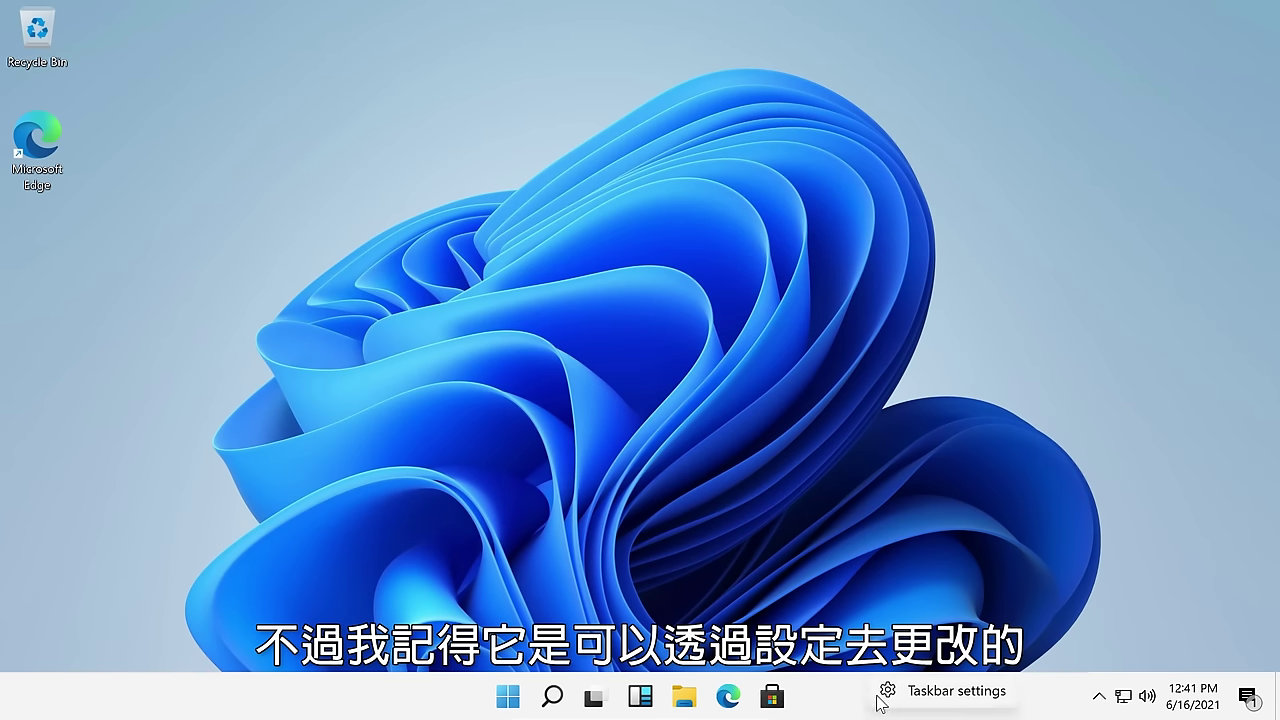
{"action": "left_click", "coordinate": [898, 697]}
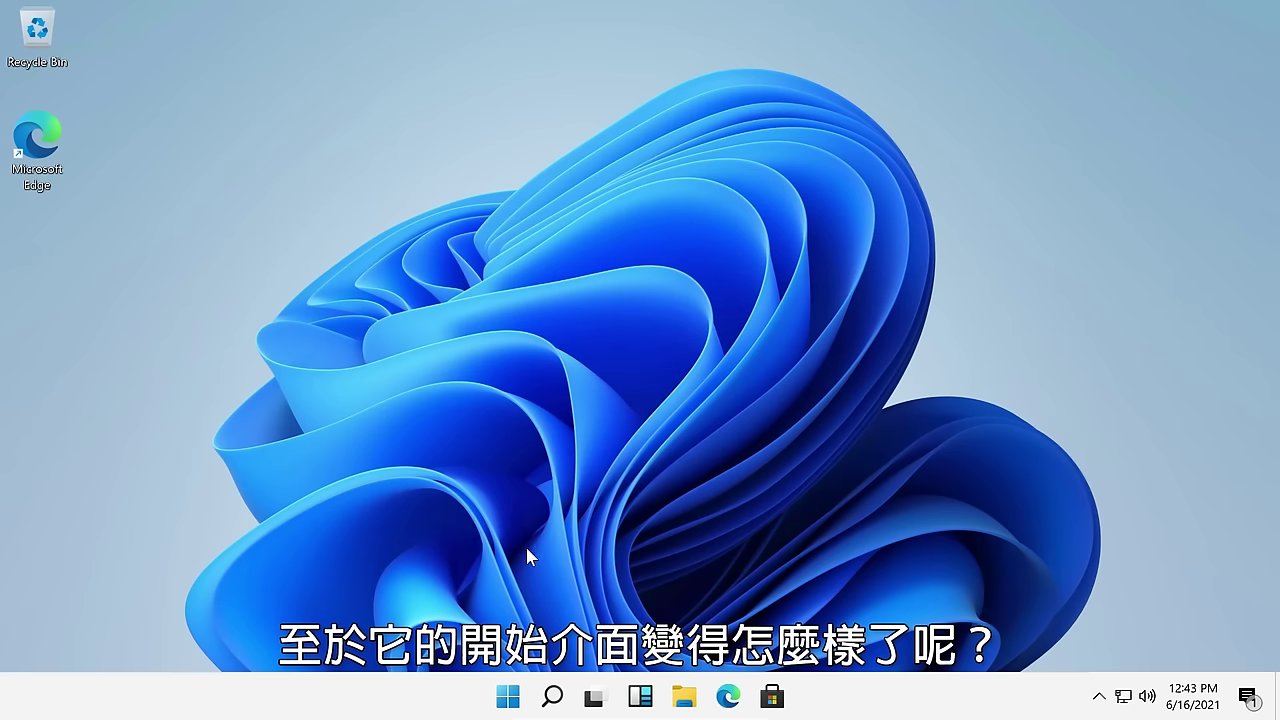
Step: Look through both pages of pinned apps in the Start menu, and reposition the browser window with the XDA classic Start menu article
{"action": "left_click", "coordinate": [510, 697]}
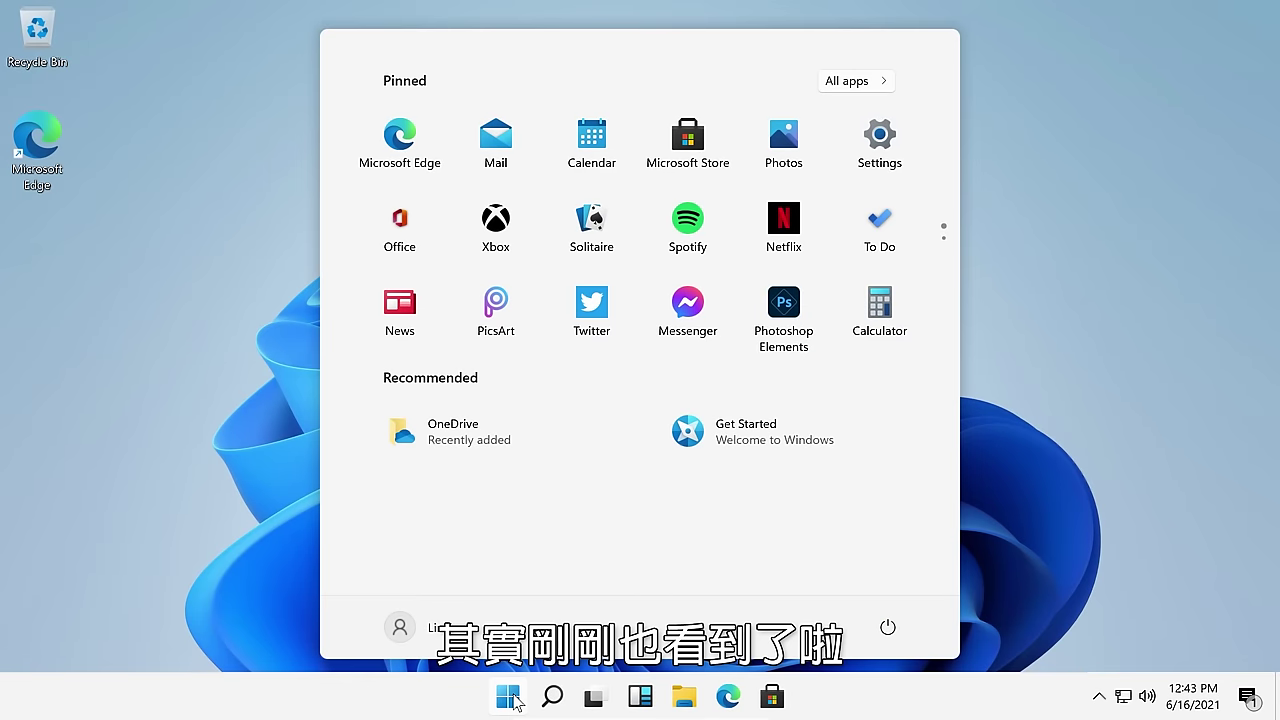
{"action": "scroll", "coordinate": [850, 289], "scroll_direction": "down", "scroll_amount": 1}
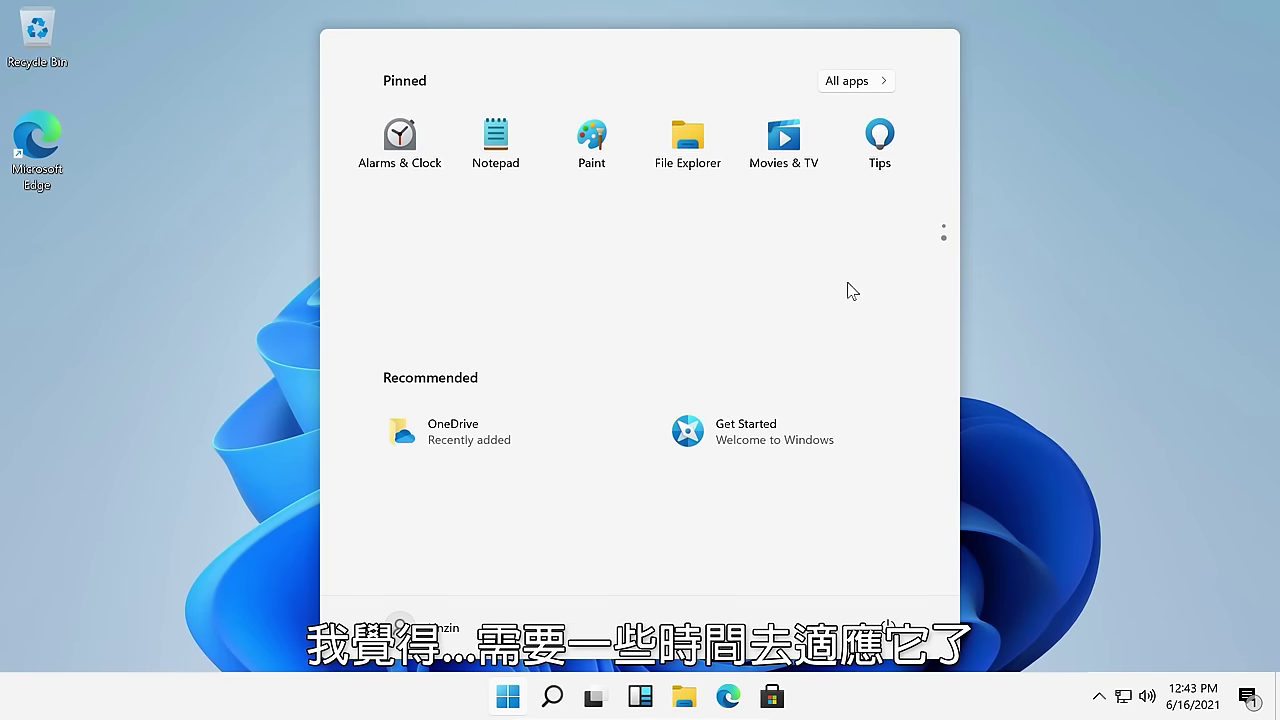
{"action": "scroll", "coordinate": [850, 289], "scroll_direction": "up", "scroll_amount": 1}
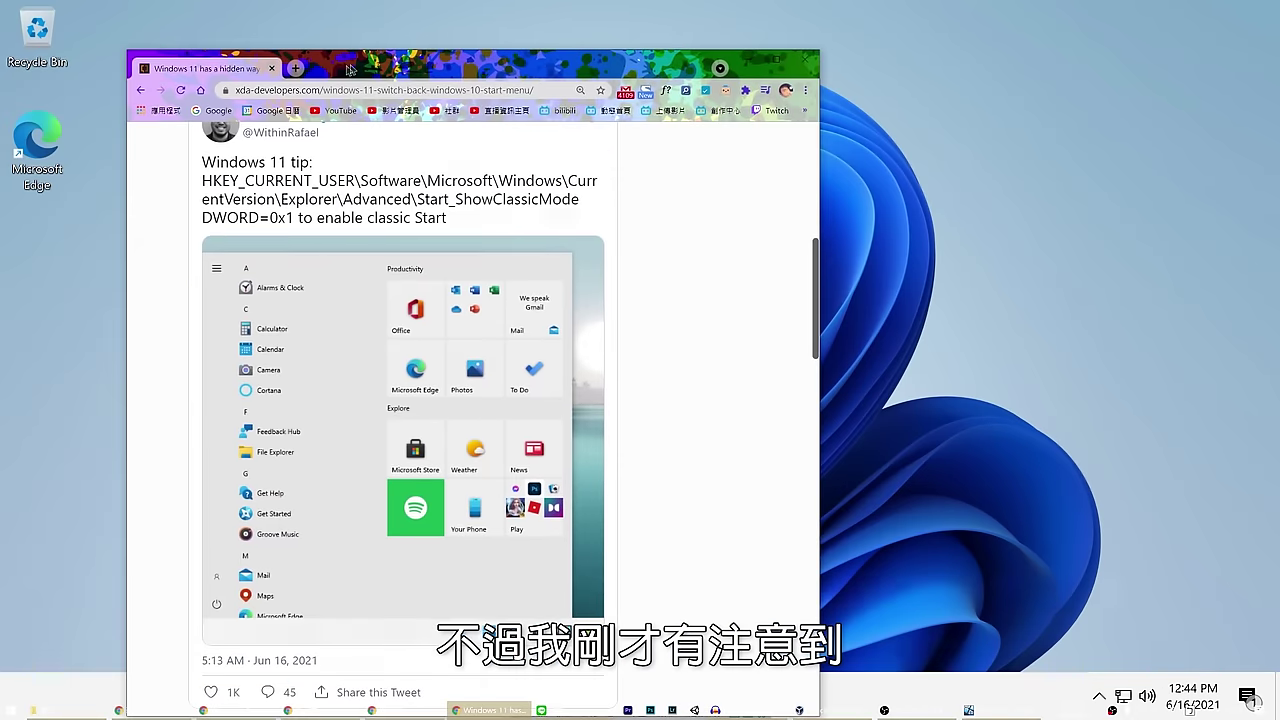
{"action": "left_click_drag", "start_coordinate": [348, 68], "coordinate": [431, 31]}
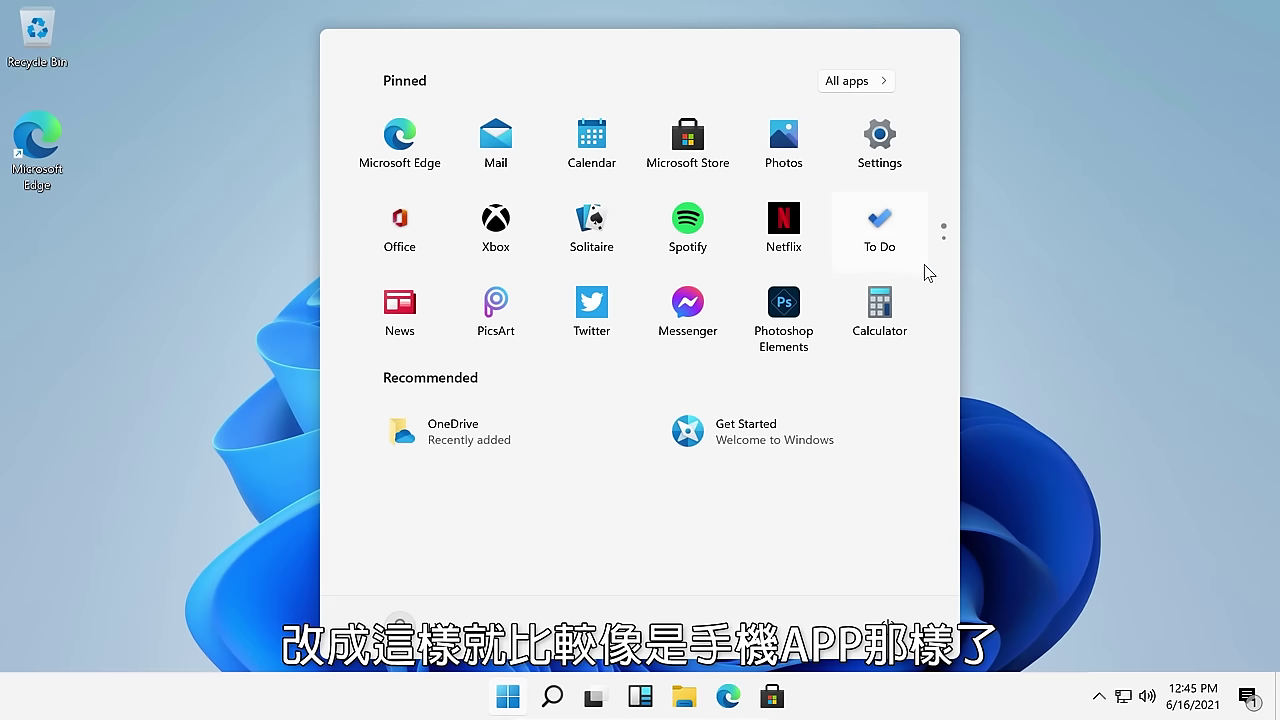
Step: Check the second page of pinned Start menu apps, return to the first page and launch Messenger
{"action": "scroll", "coordinate": [926, 272], "scroll_direction": "down", "scroll_amount": 1}
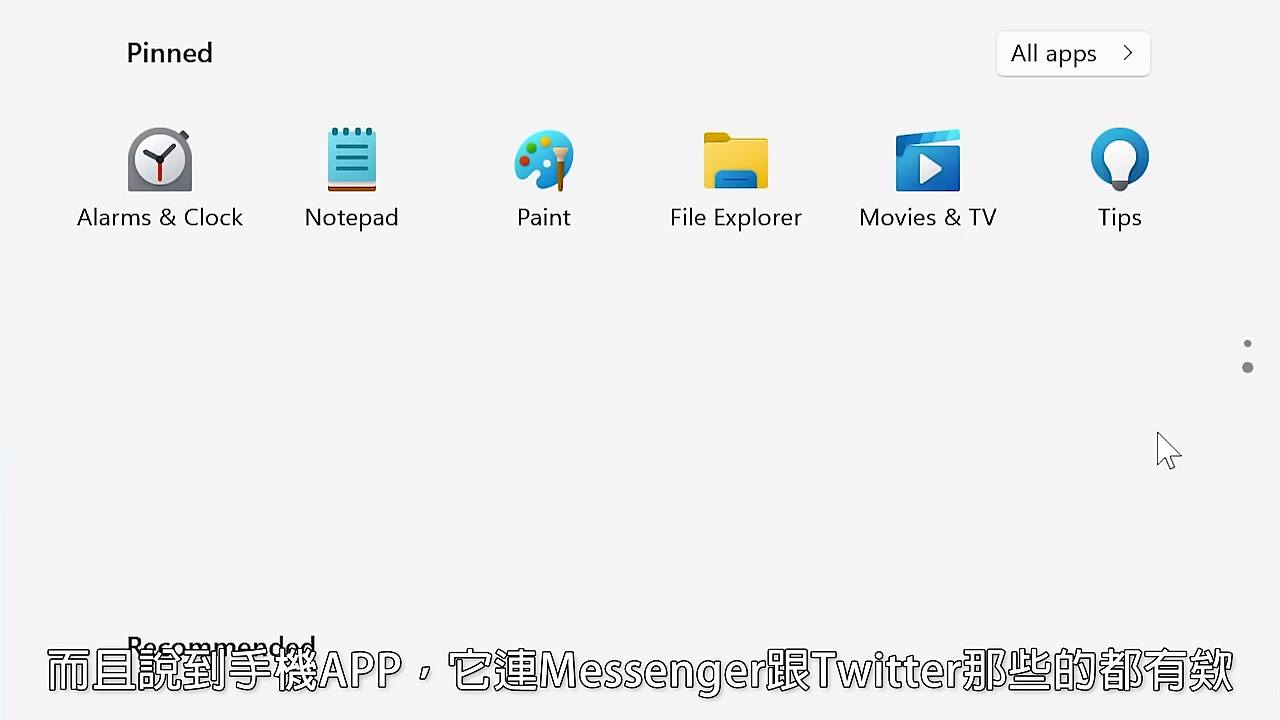
{"action": "scroll", "coordinate": [926, 272], "scroll_direction": "up", "scroll_amount": 1}
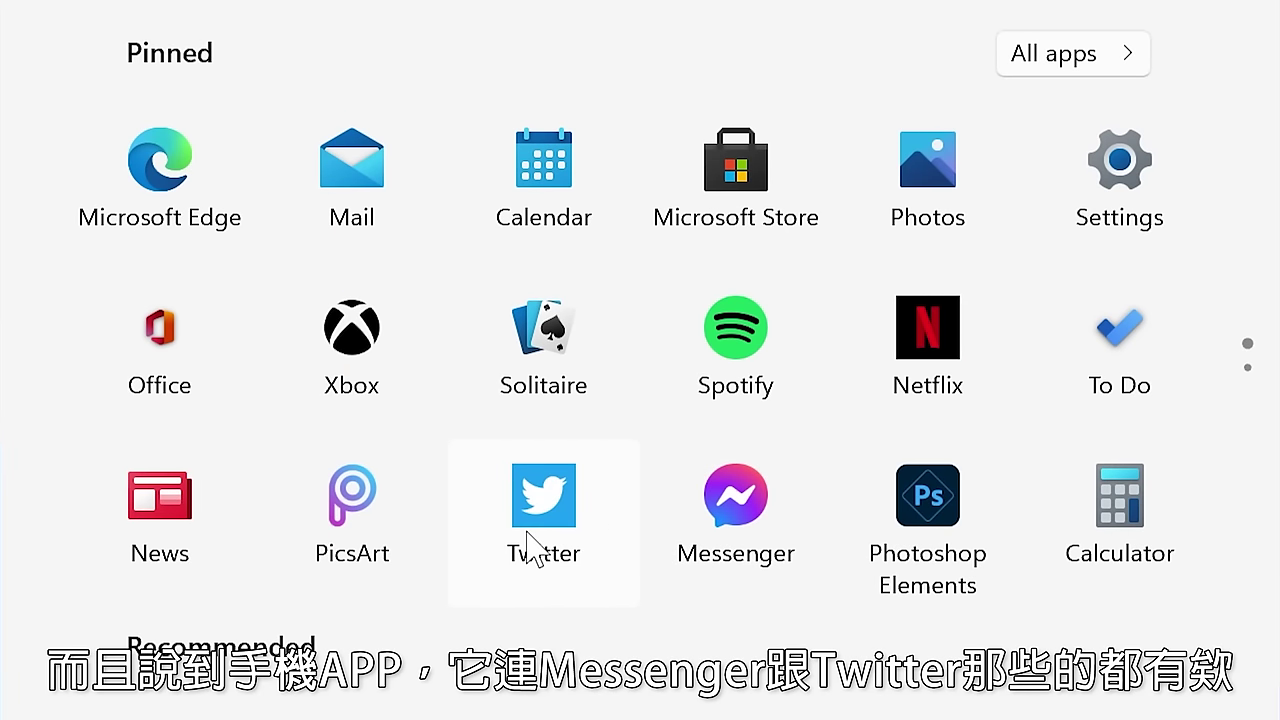
{"action": "left_click", "coordinate": [752, 518]}
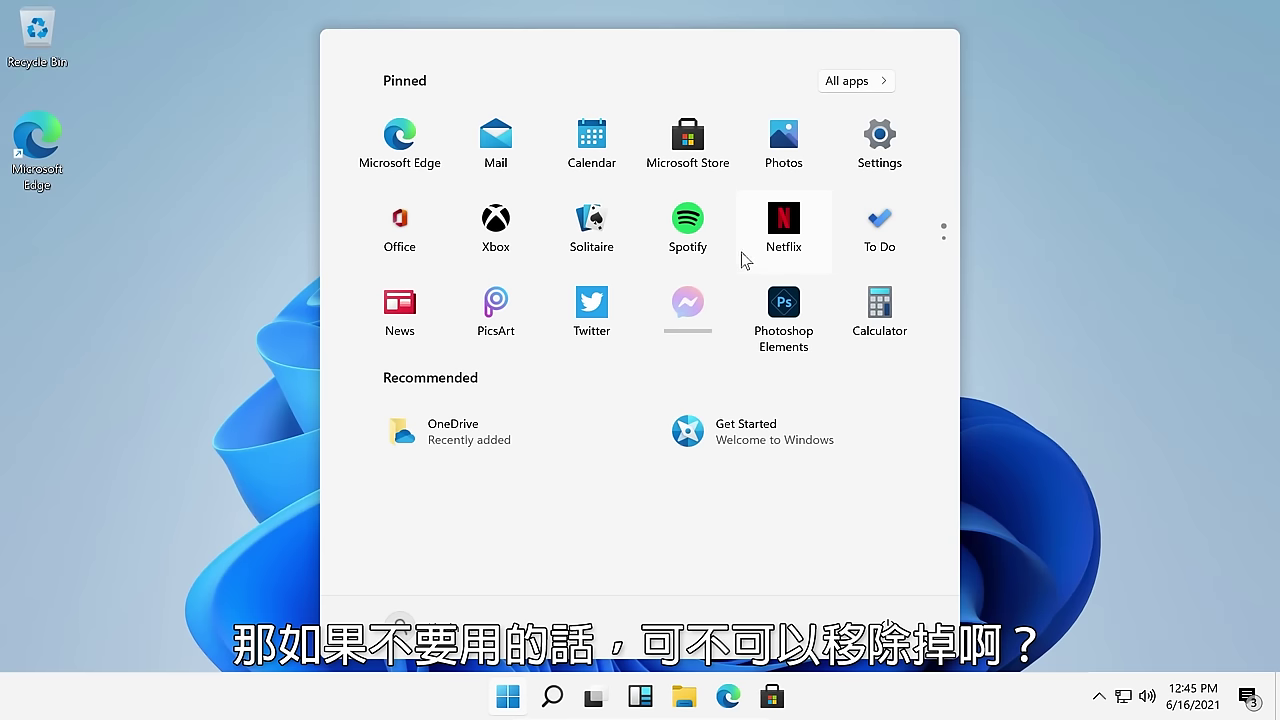
Step: Bring up the uninstall prompt for the pinned Twitter app, cancel the removal and close the Start menu
{"action": "right_click", "coordinate": [593, 304]}
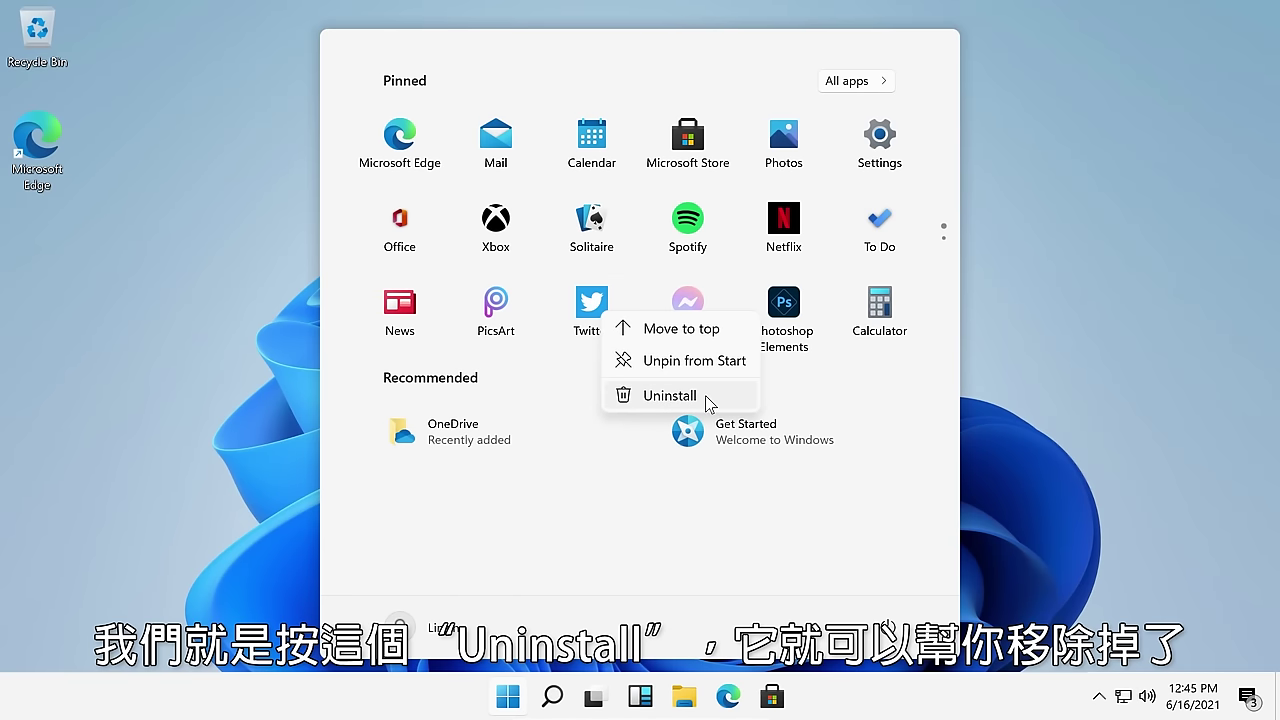
{"action": "left_click", "coordinate": [670, 396]}
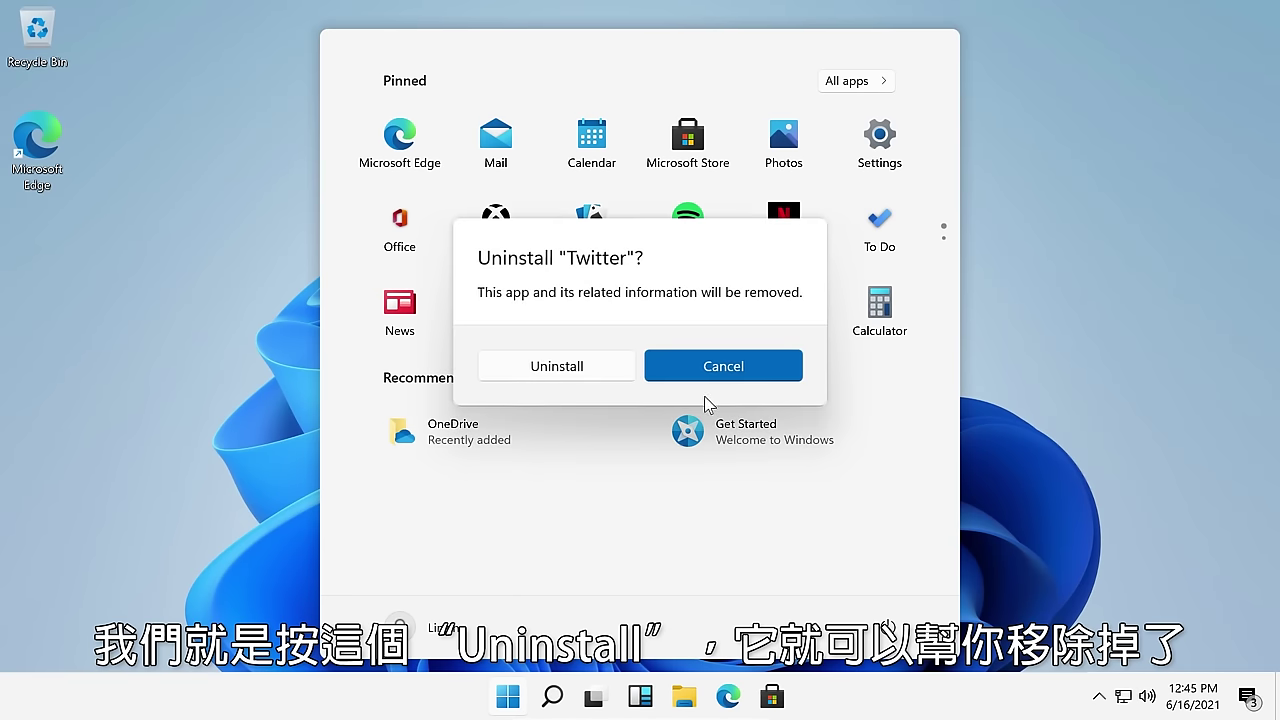
{"action": "left_click", "coordinate": [725, 358]}
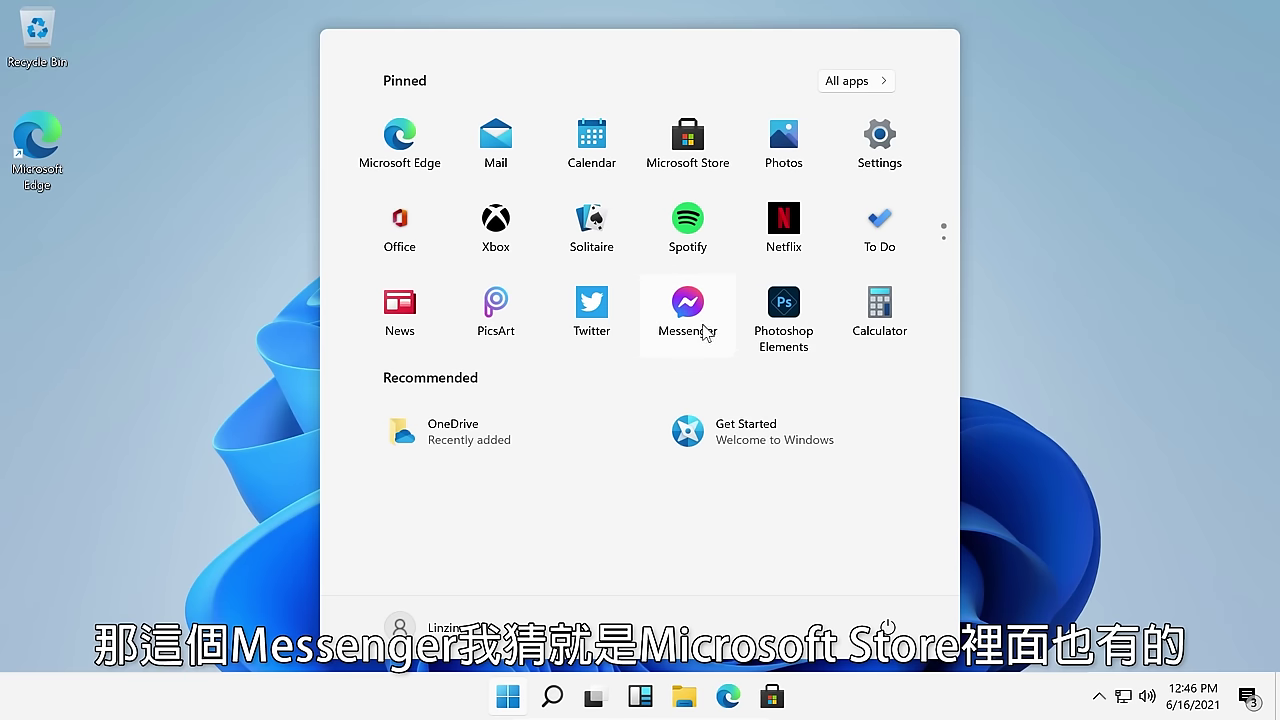
{"action": "key", "text": "Escape"}
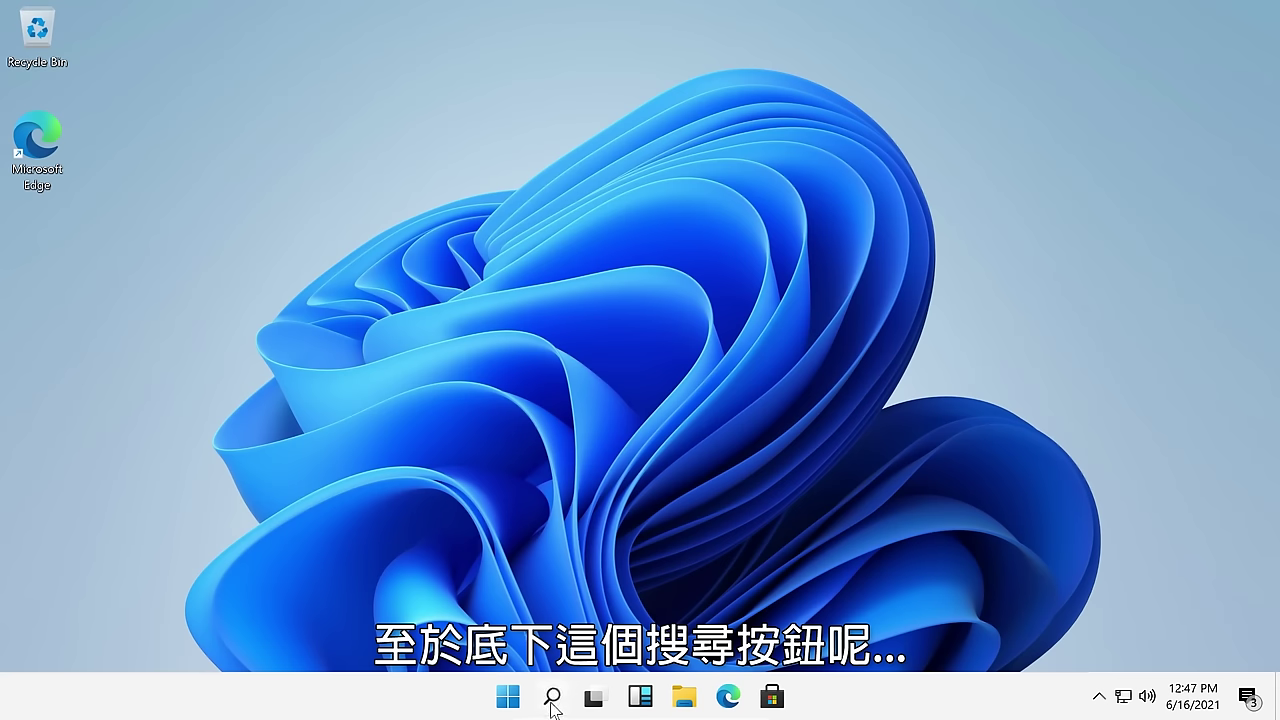
Step: Try out search and Task View from the Windows 11 taskbar
{"action": "left_click", "coordinate": [552, 700]}
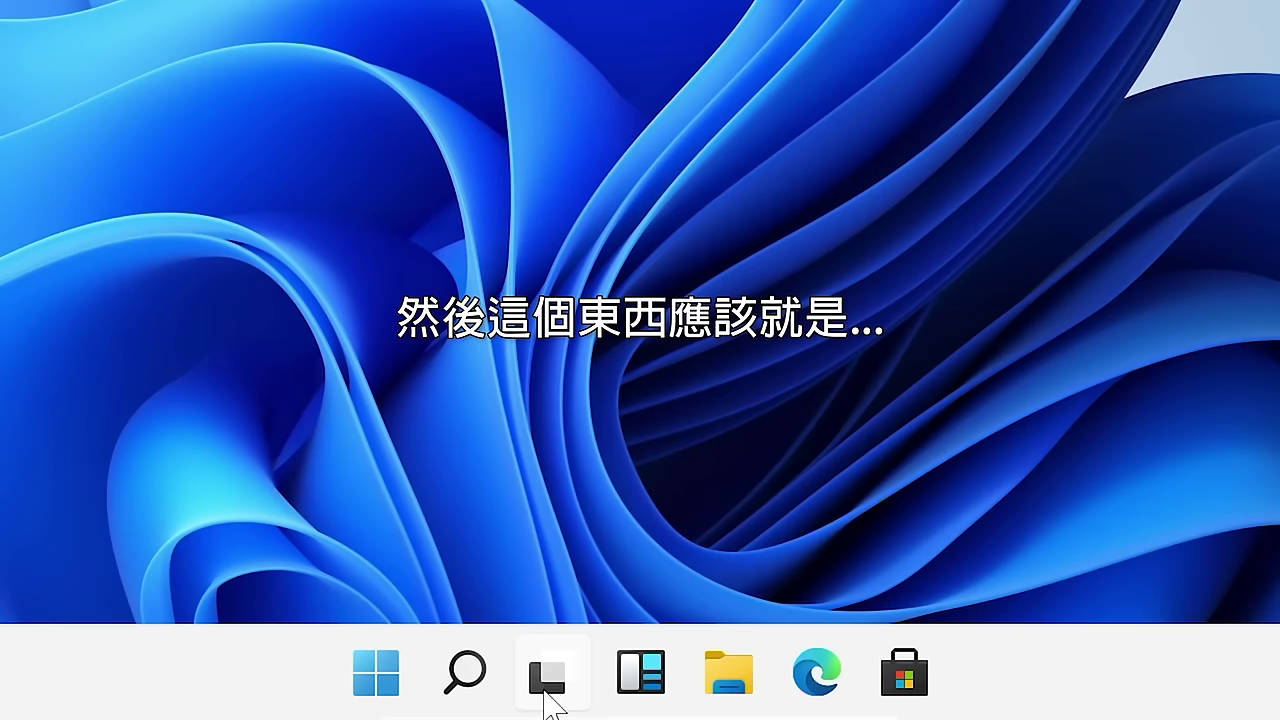
{"action": "left_click", "coordinate": [592, 705]}
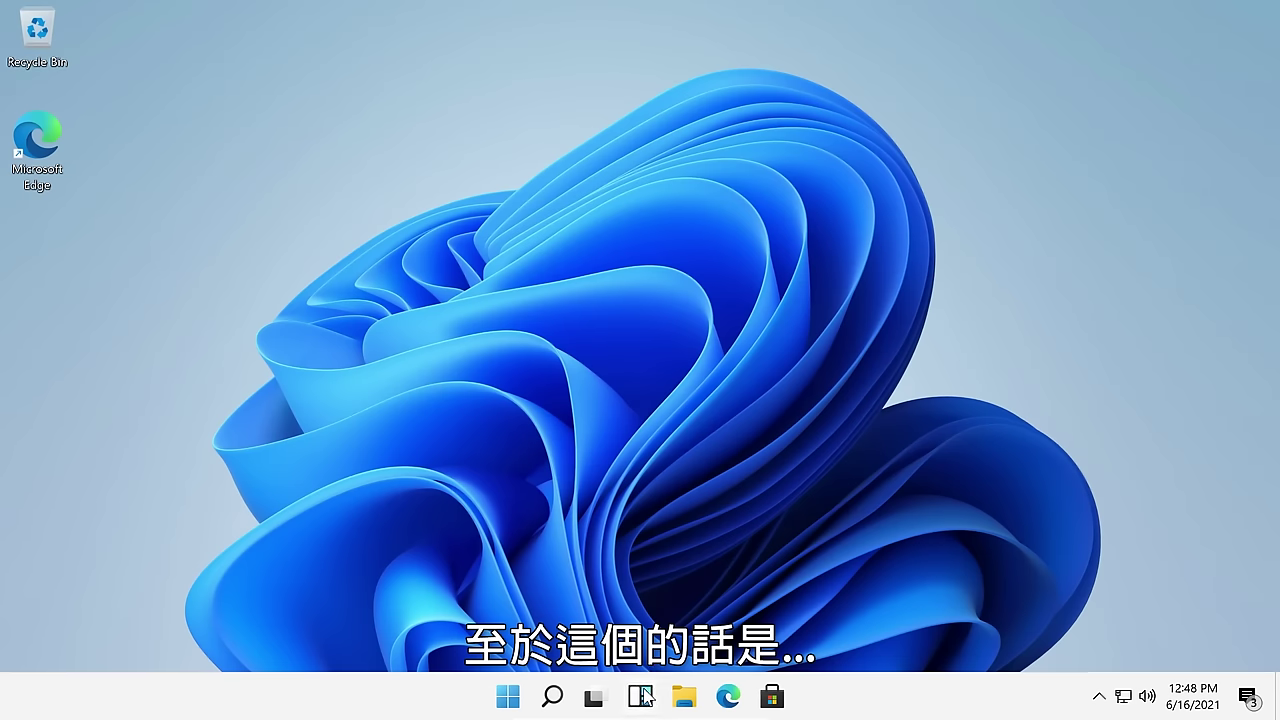
Step: Open the widgets panel, browse down through its news feed and return to the first cards
{"action": "left_click", "coordinate": [641, 697]}
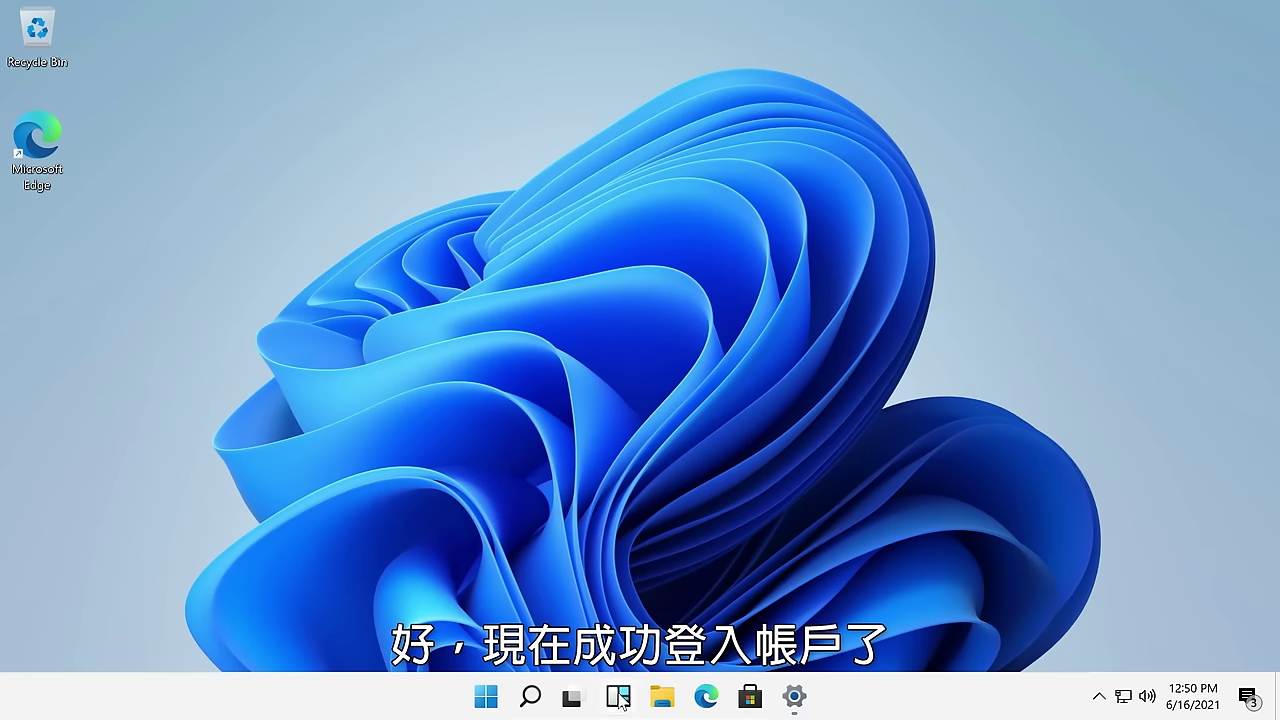
{"action": "left_click", "coordinate": [618, 698]}
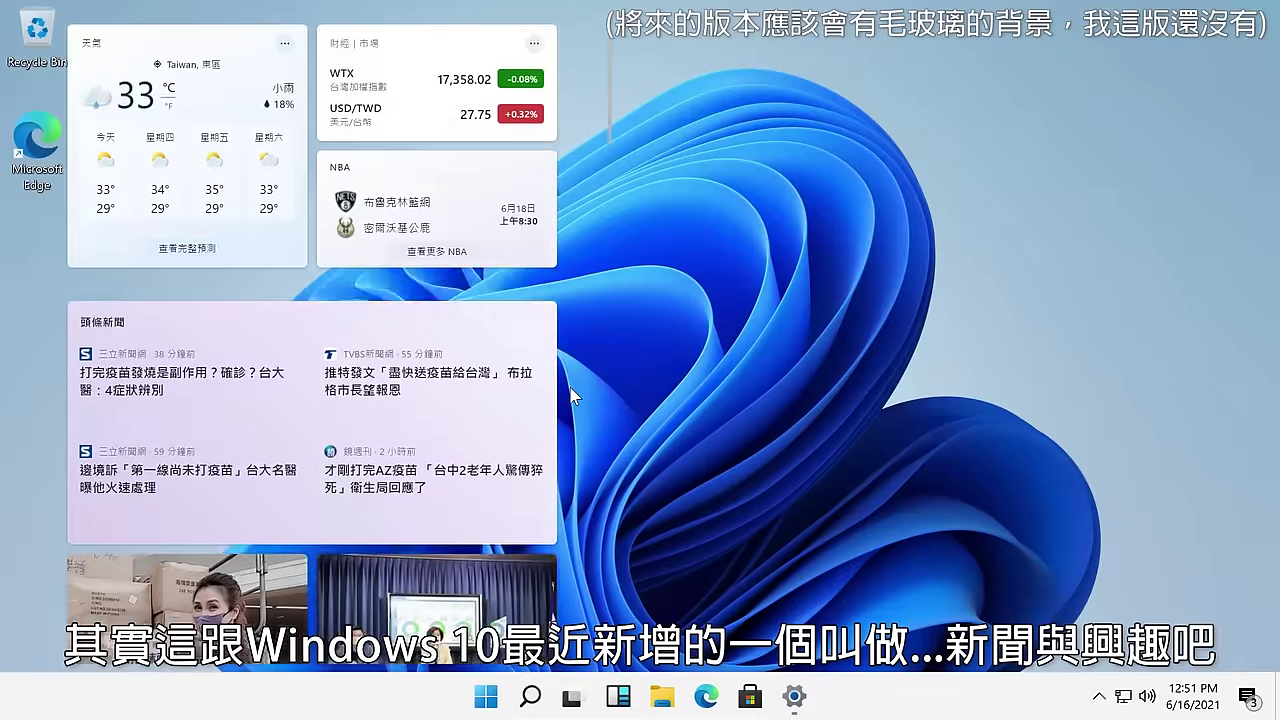
{"action": "scroll", "coordinate": [867, 598], "scroll_direction": "down", "scroll_amount": 5}
{"action": "scroll", "coordinate": [572, 396], "scroll_direction": "down", "scroll_amount": 6}
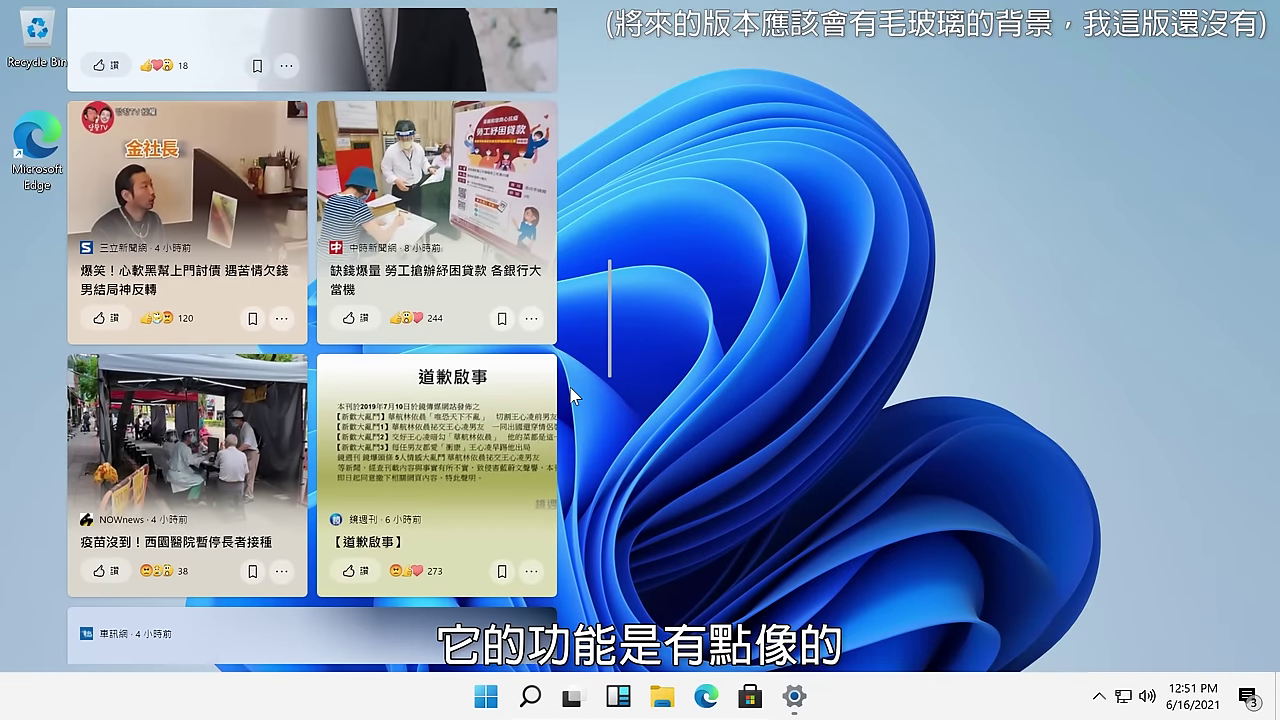
{"action": "scroll", "coordinate": [572, 396], "scroll_direction": "up", "scroll_amount": 10}
Step: Try to move the NBA card in the widgets panel and check the weather card's options
{"action": "left_click_drag", "start_coordinate": [460, 240], "coordinate": [409, 233]}
{"action": "left_click", "coordinate": [285, 112]}
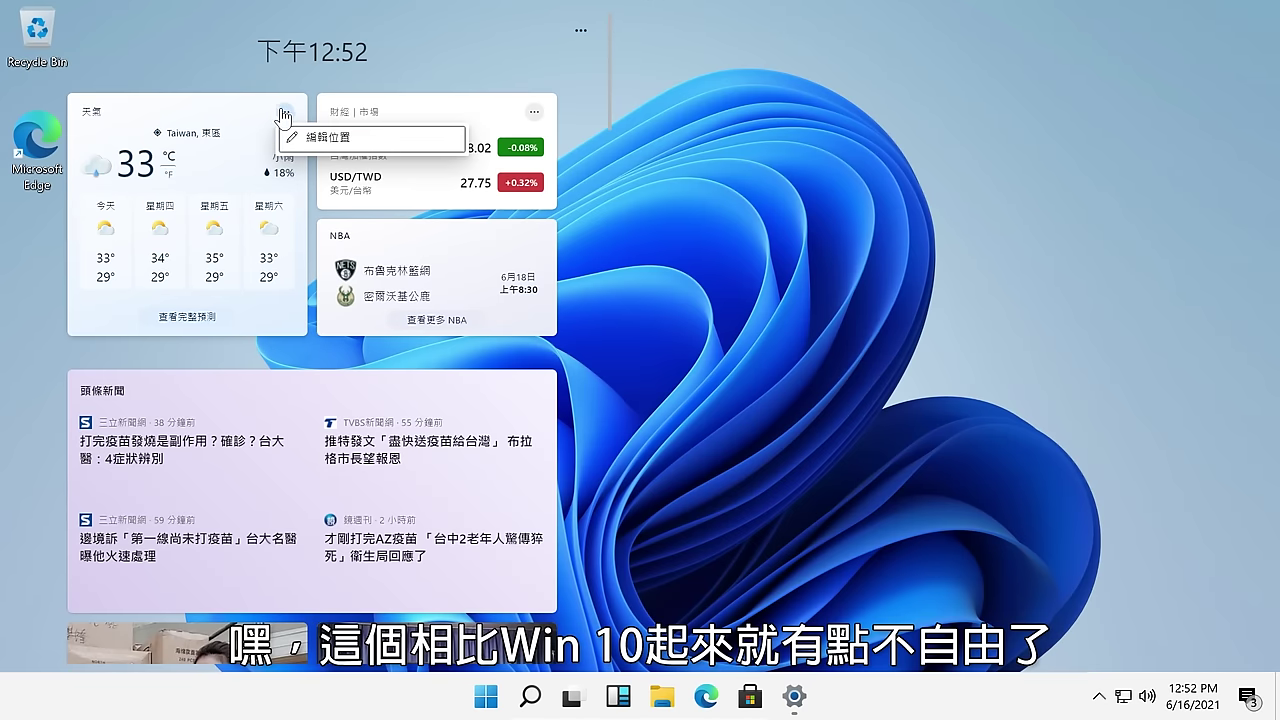
{"action": "left_click", "coordinate": [286, 117]}
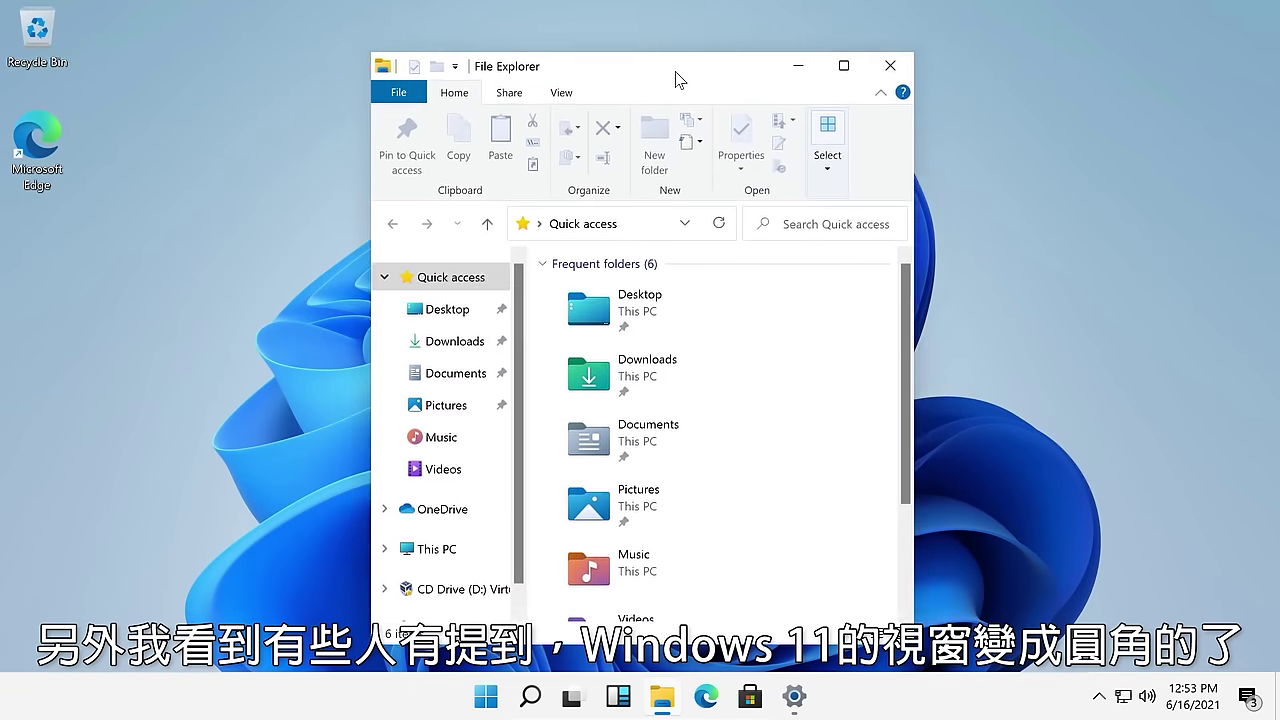
Step: Move the File Explorer window toward the desktop's left side and check its minimise, maximise and restore animations
{"action": "left_click_drag", "start_coordinate": [680, 72], "coordinate": [338, 68]}
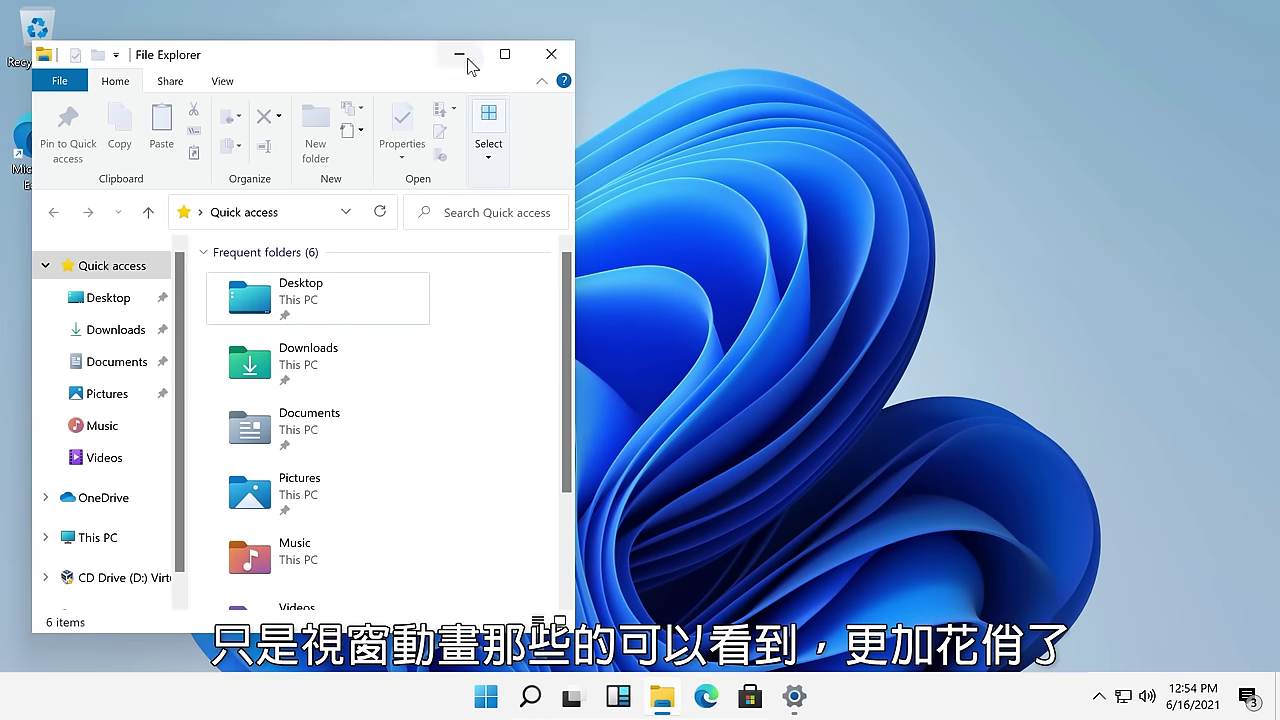
{"action": "left_click", "coordinate": [459, 55]}
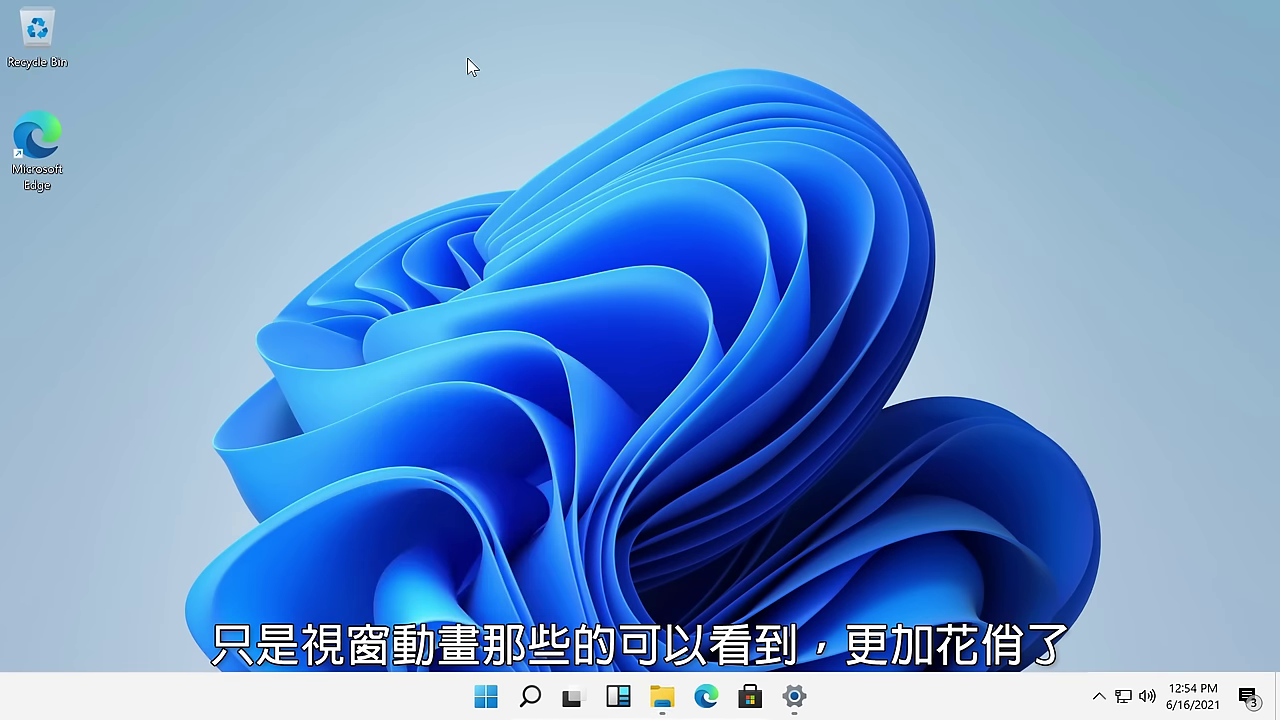
{"action": "left_click", "coordinate": [662, 697]}
{"action": "left_click", "coordinate": [665, 696]}
{"action": "left_click", "coordinate": [660, 700]}
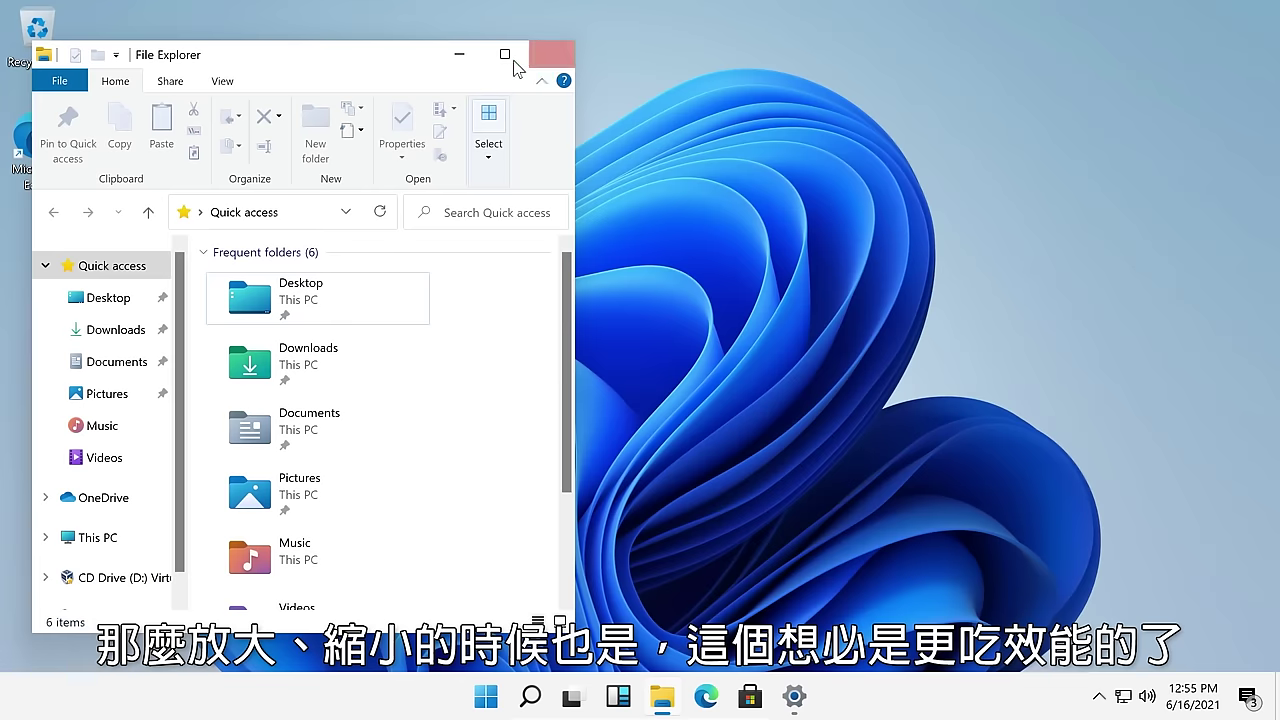
{"action": "left_click", "coordinate": [505, 58]}
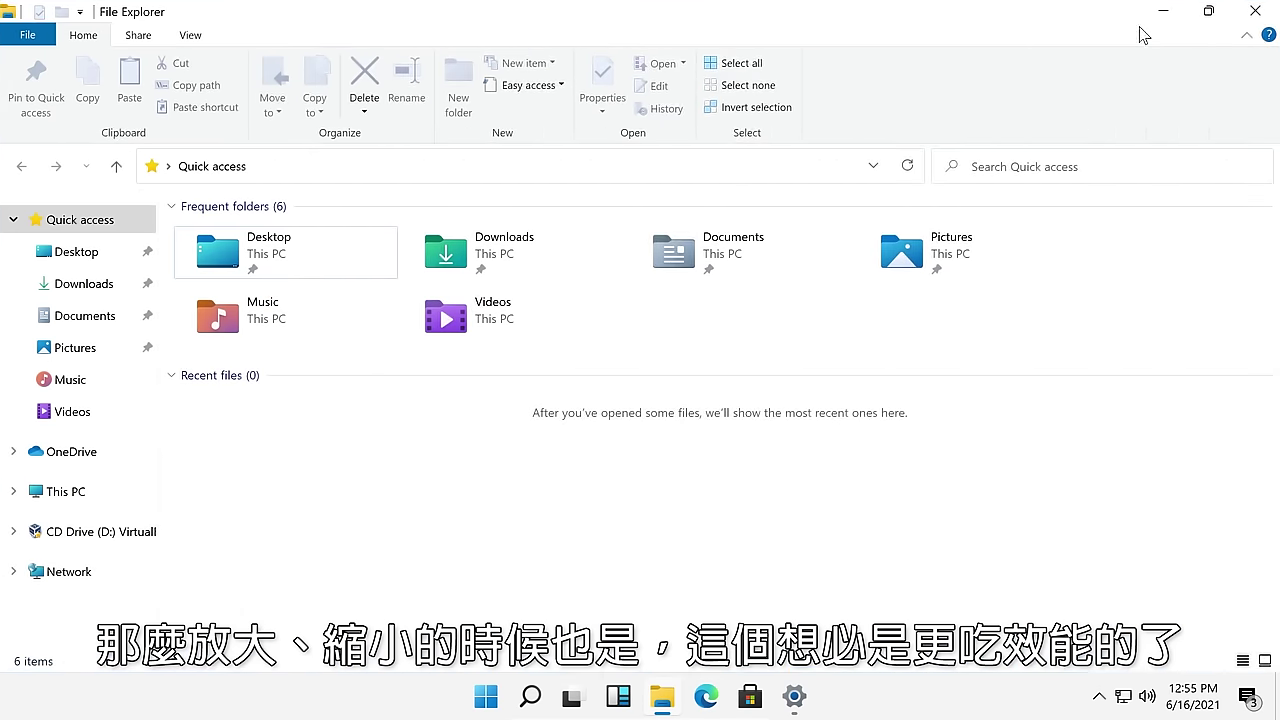
{"action": "left_click", "coordinate": [1209, 12]}
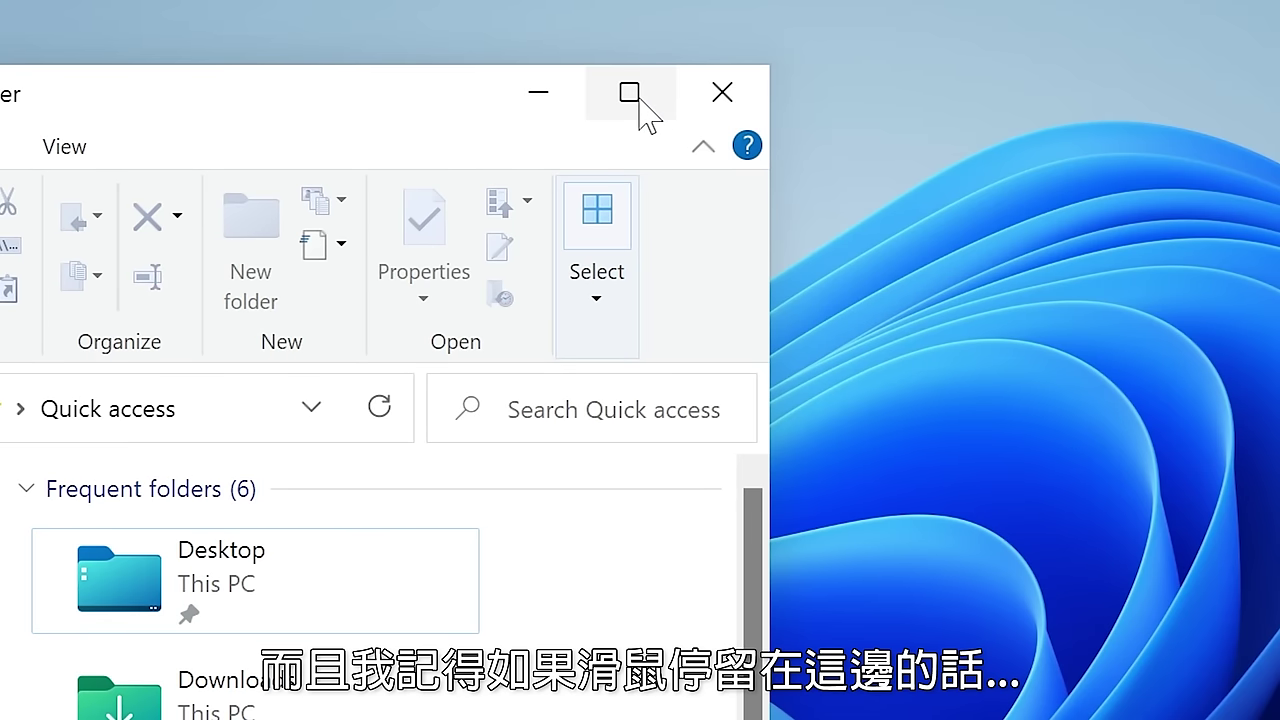
Step: Snap File Explorer to the right side beside Settings using a snap layout, and snap it again by moving its window to the desktop's edge
{"action": "mouse_move", "coordinate": [638, 106]}
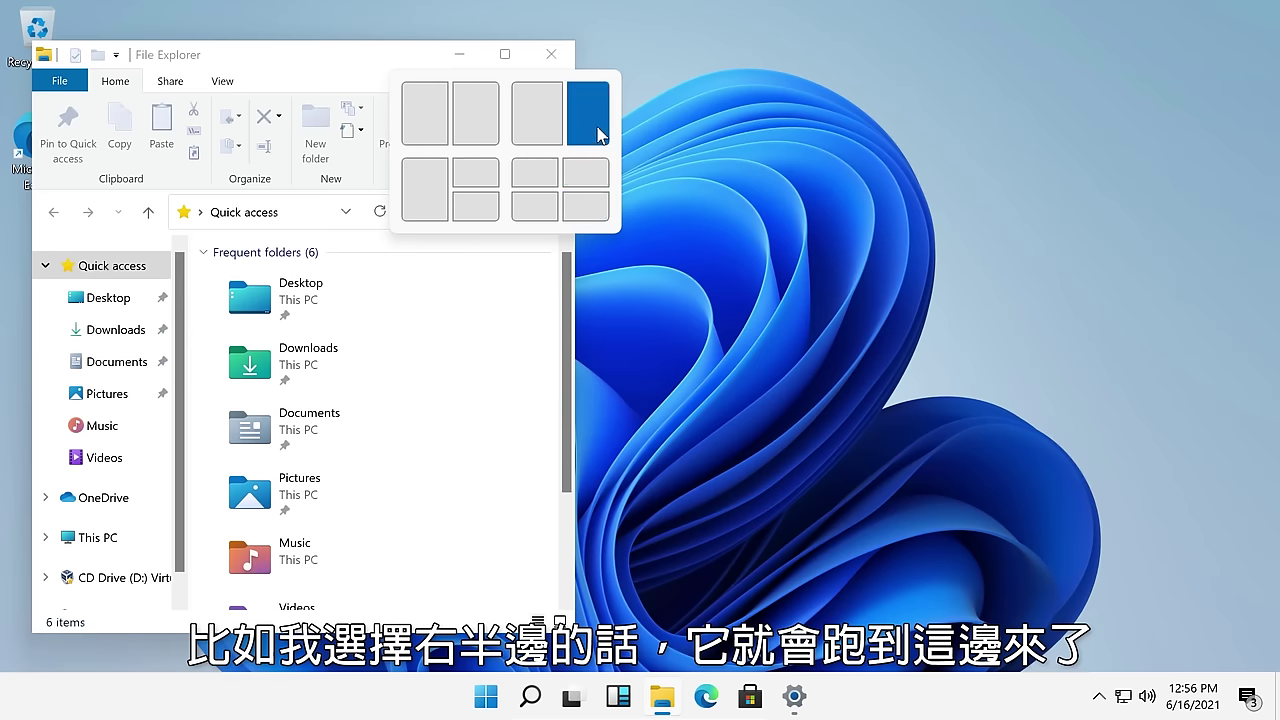
{"action": "left_click", "coordinate": [797, 215]}
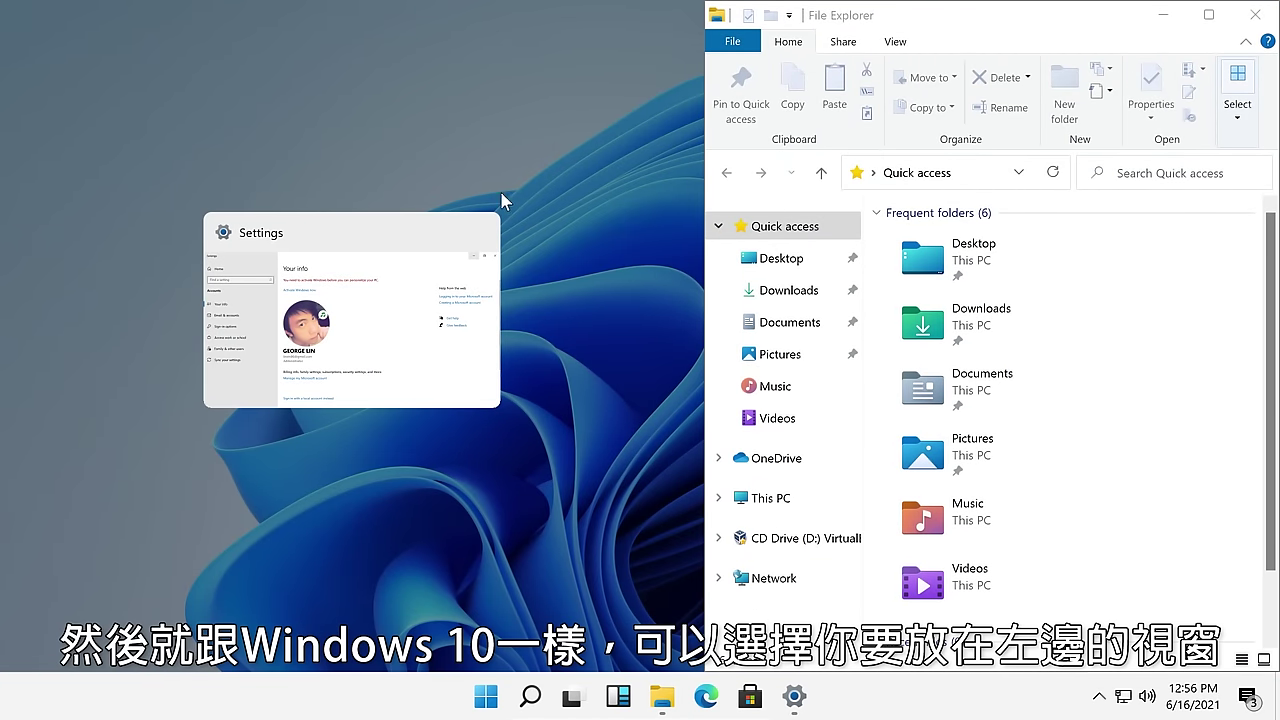
{"action": "left_click", "coordinate": [407, 319]}
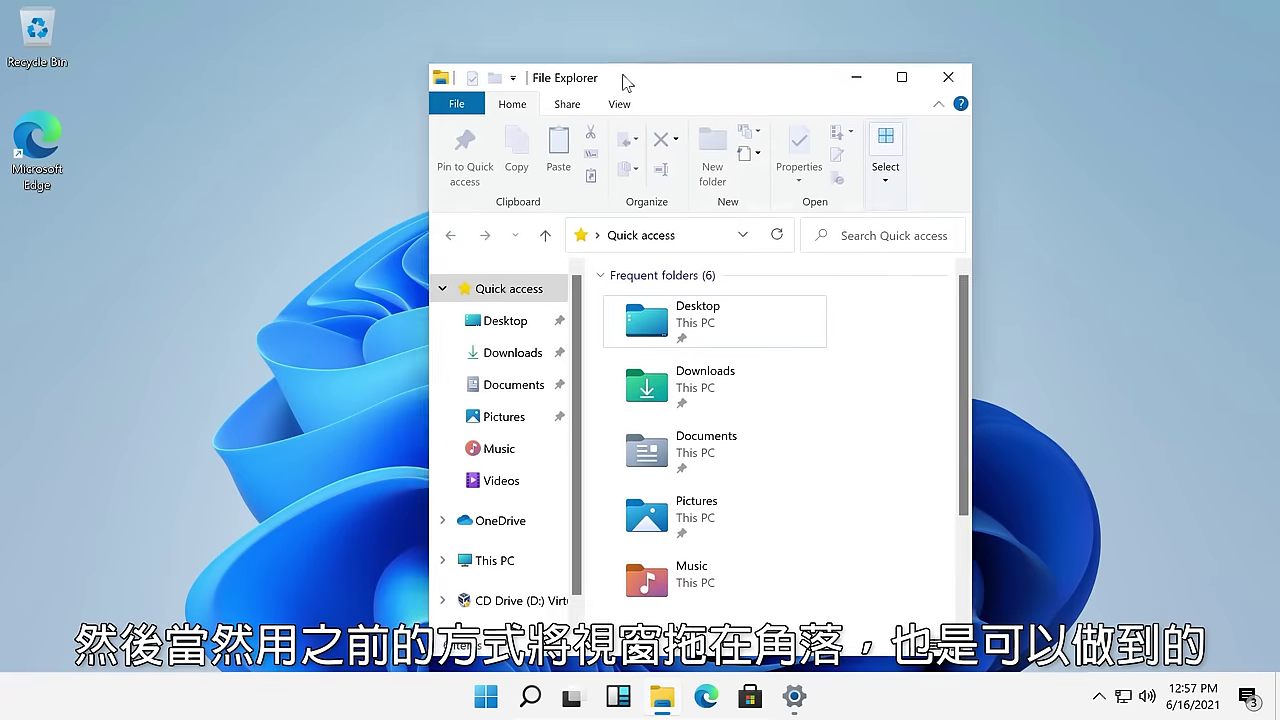
{"action": "left_click_drag", "start_coordinate": [623, 80], "coordinate": [1279, 92]}
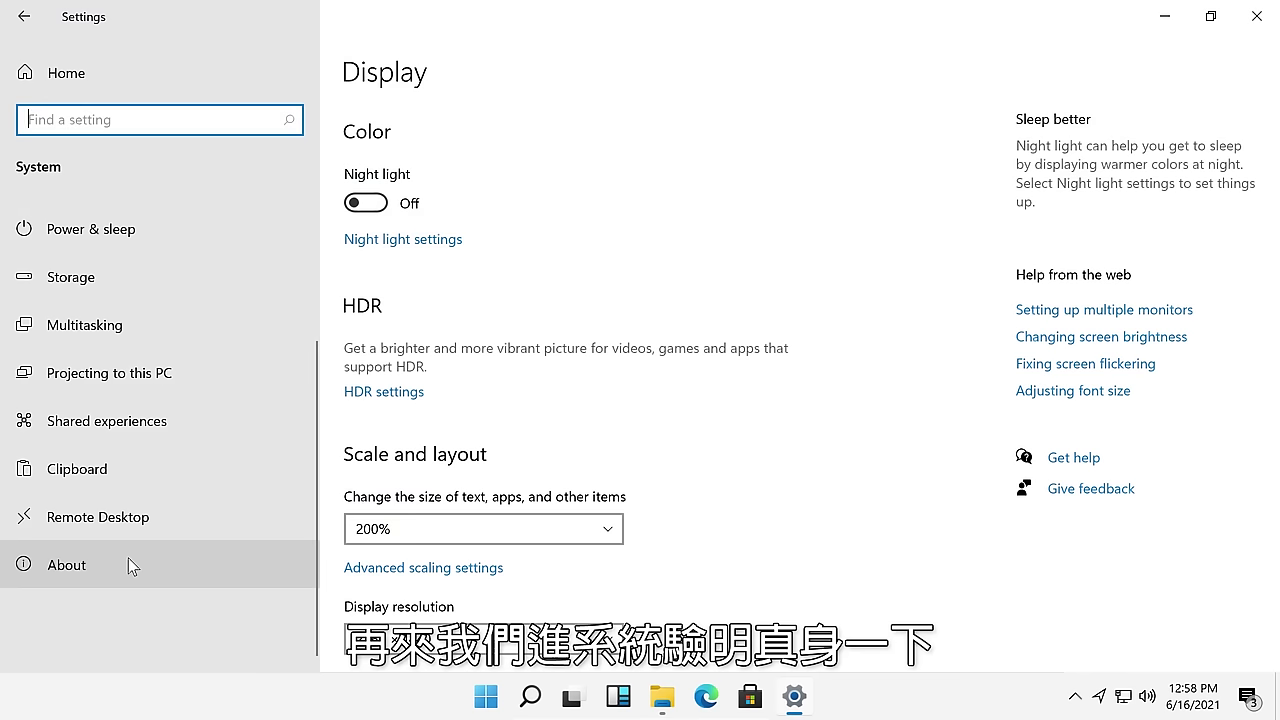
Step: Examine the Windows edition and version in the system's About settings, and close Settings
{"action": "left_click", "coordinate": [128, 558]}
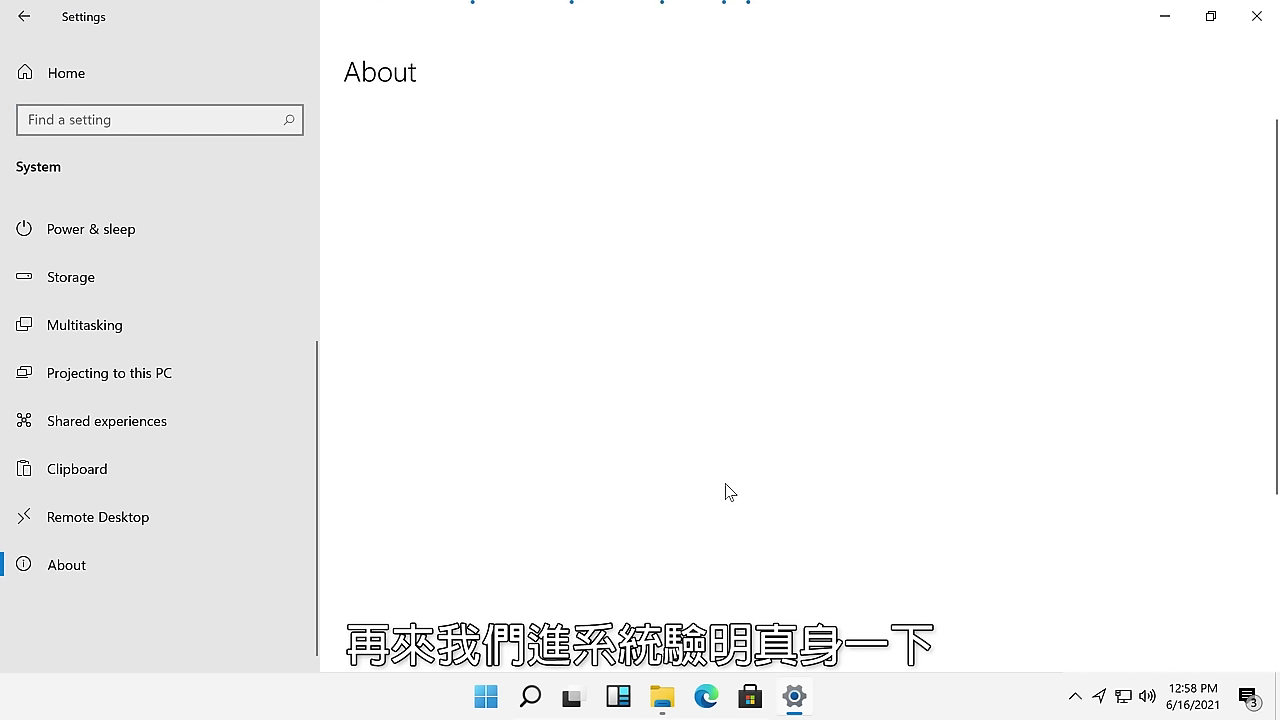
{"action": "left_click_drag", "start_coordinate": [554, 630], "coordinate": [447, 624]}
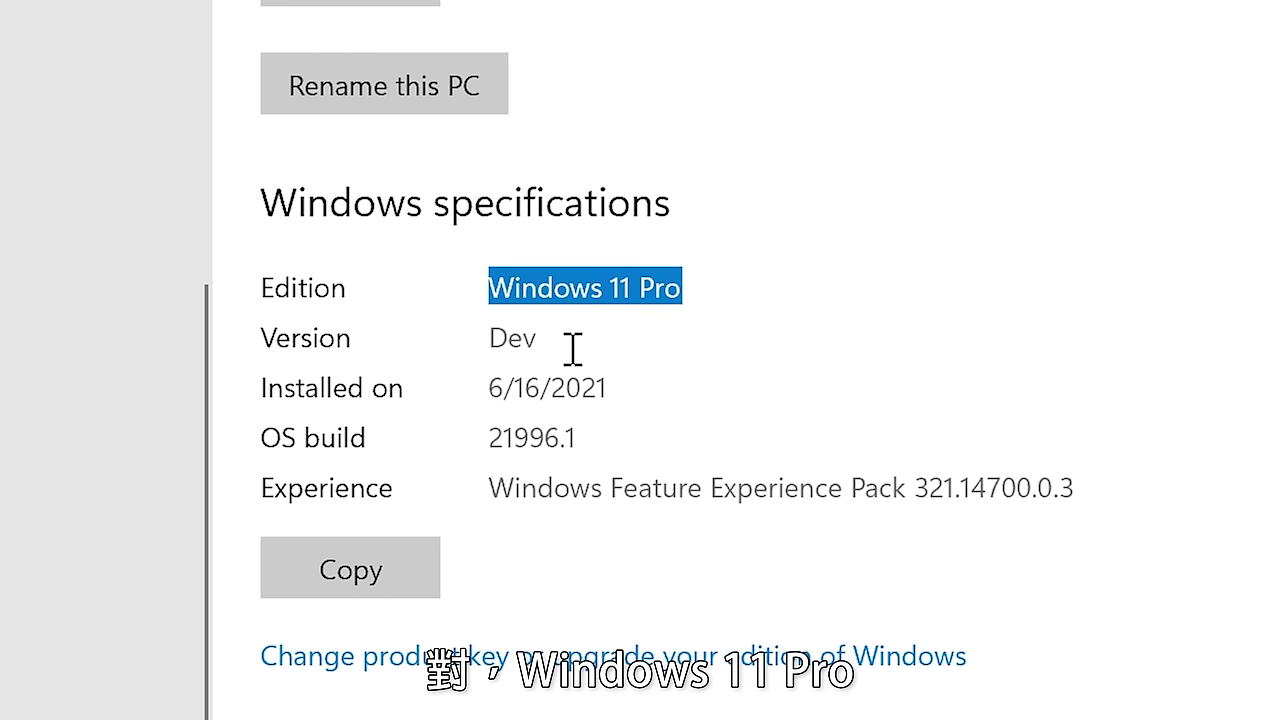
{"action": "left_click_drag", "start_coordinate": [572, 346], "coordinate": [486, 338]}
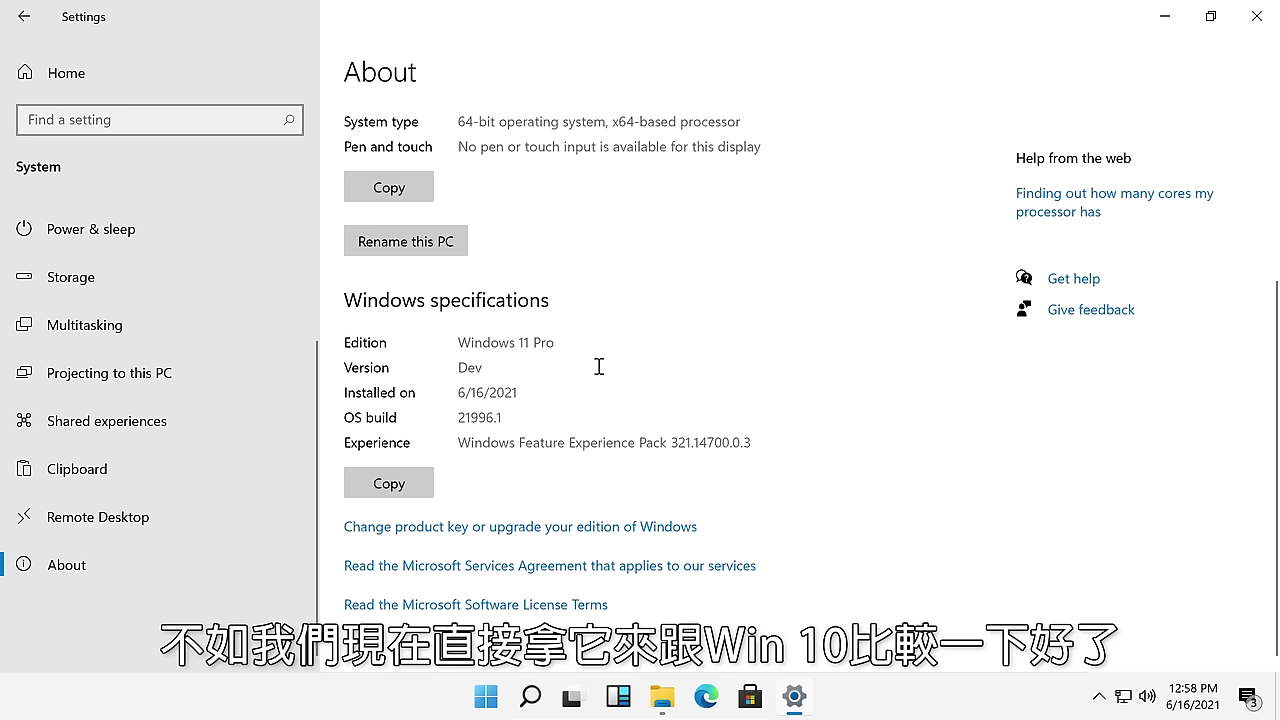
{"action": "left_click", "coordinate": [1257, 16]}
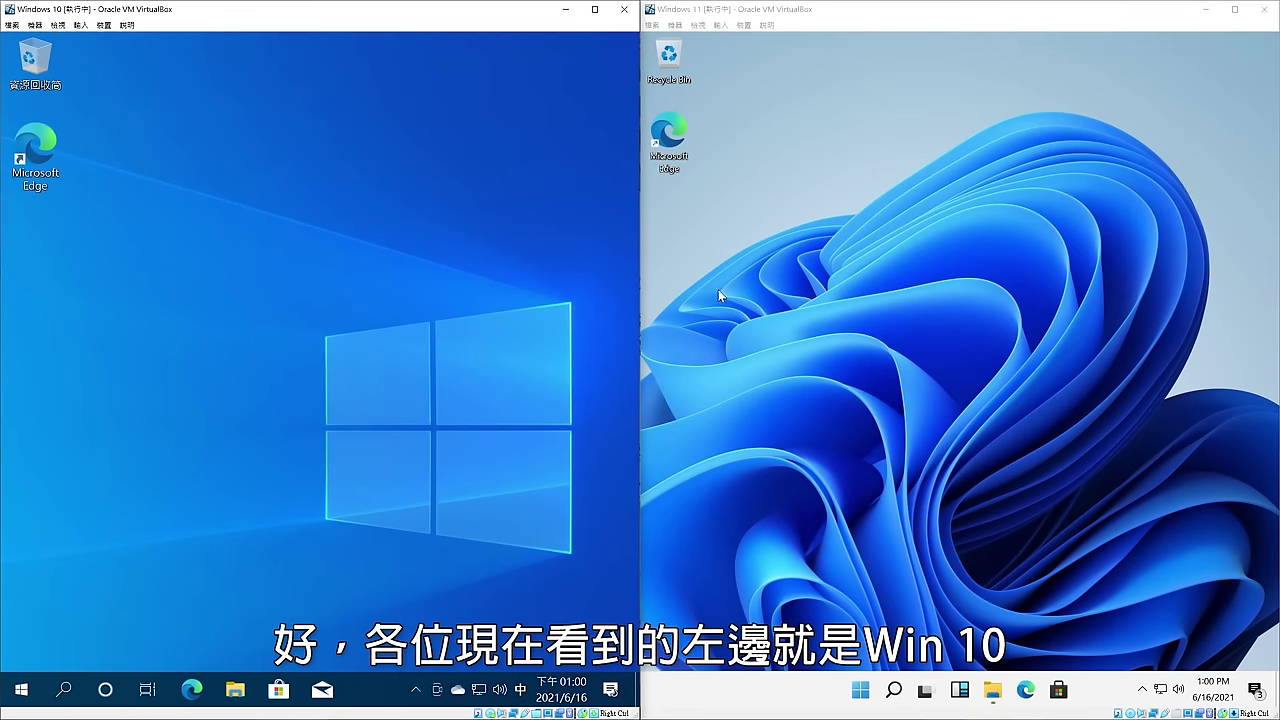
Step: Switch to the Windows 11 virtual machine and check its Start menu against Windows 10
{"action": "left_click", "coordinate": [806, 340]}
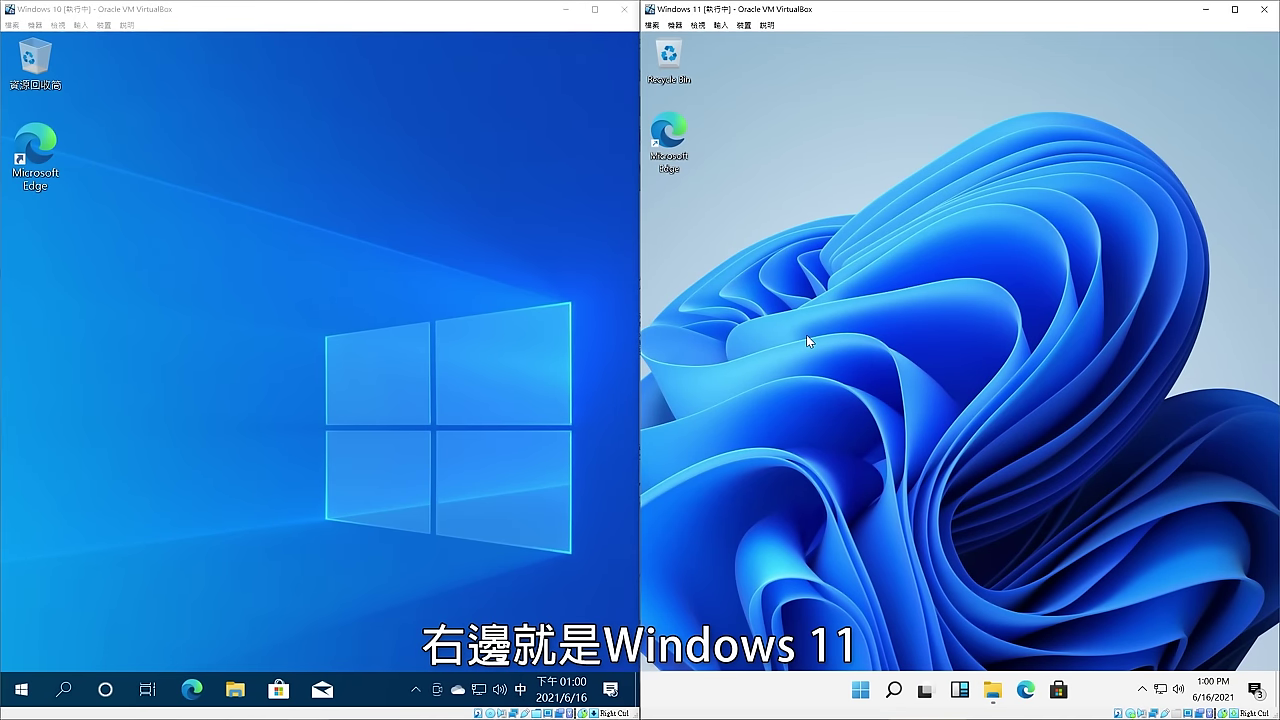
{"action": "key", "text": "super"}
{"action": "left_click", "coordinate": [868, 690]}
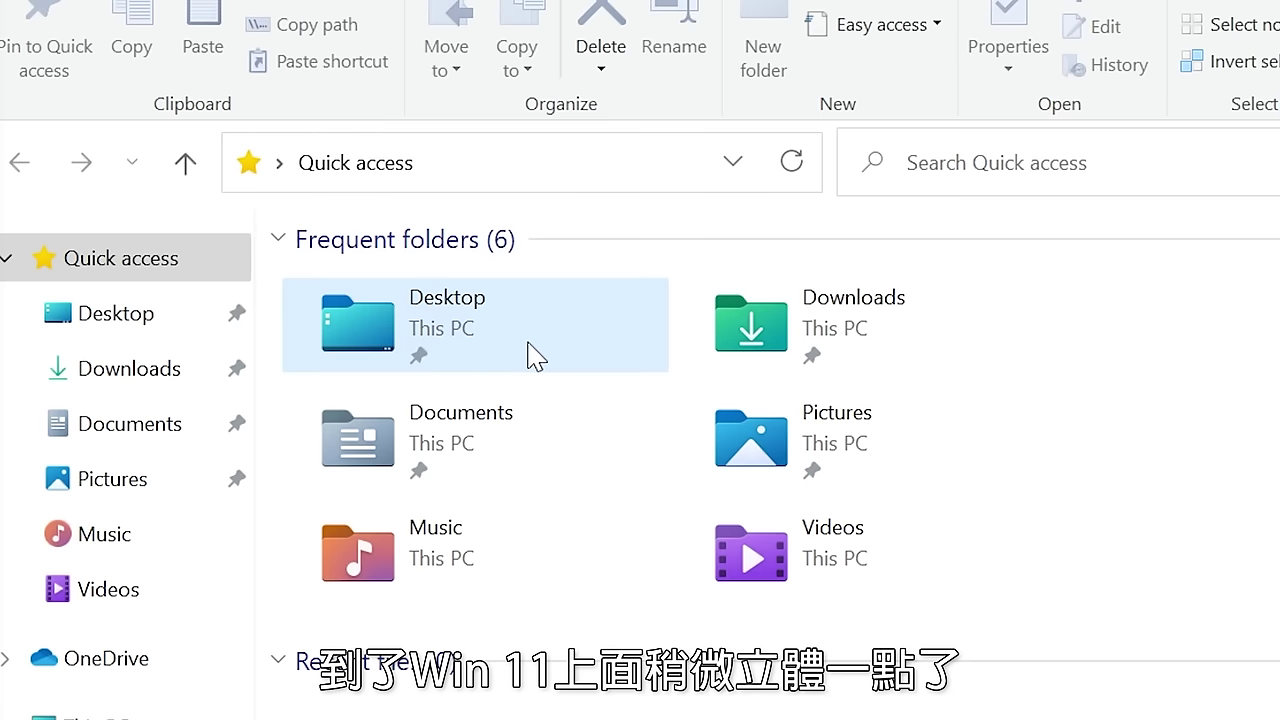
Step: Compare the Desktop and Downloads folder icons in Windows 11's File Explorer, and open This PC
{"action": "left_click", "coordinate": [530, 355]}
{"action": "left_click", "coordinate": [966, 346]}
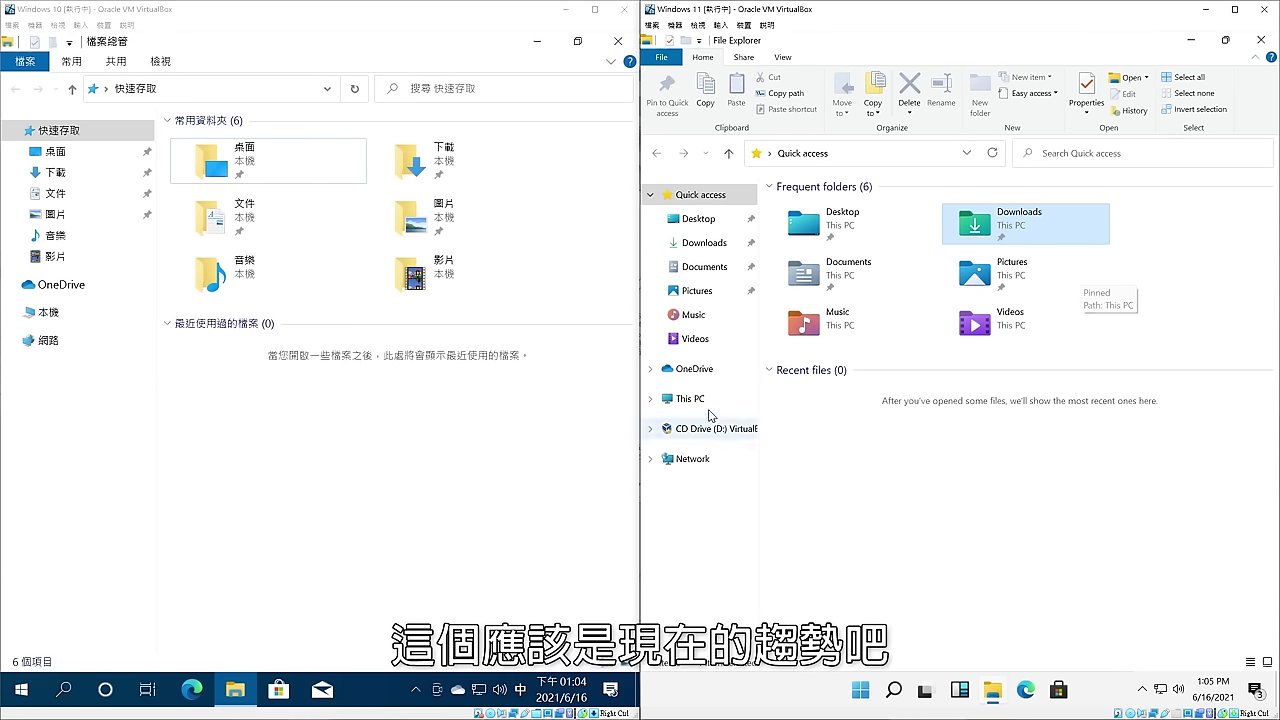
{"action": "left_click", "coordinate": [695, 401]}
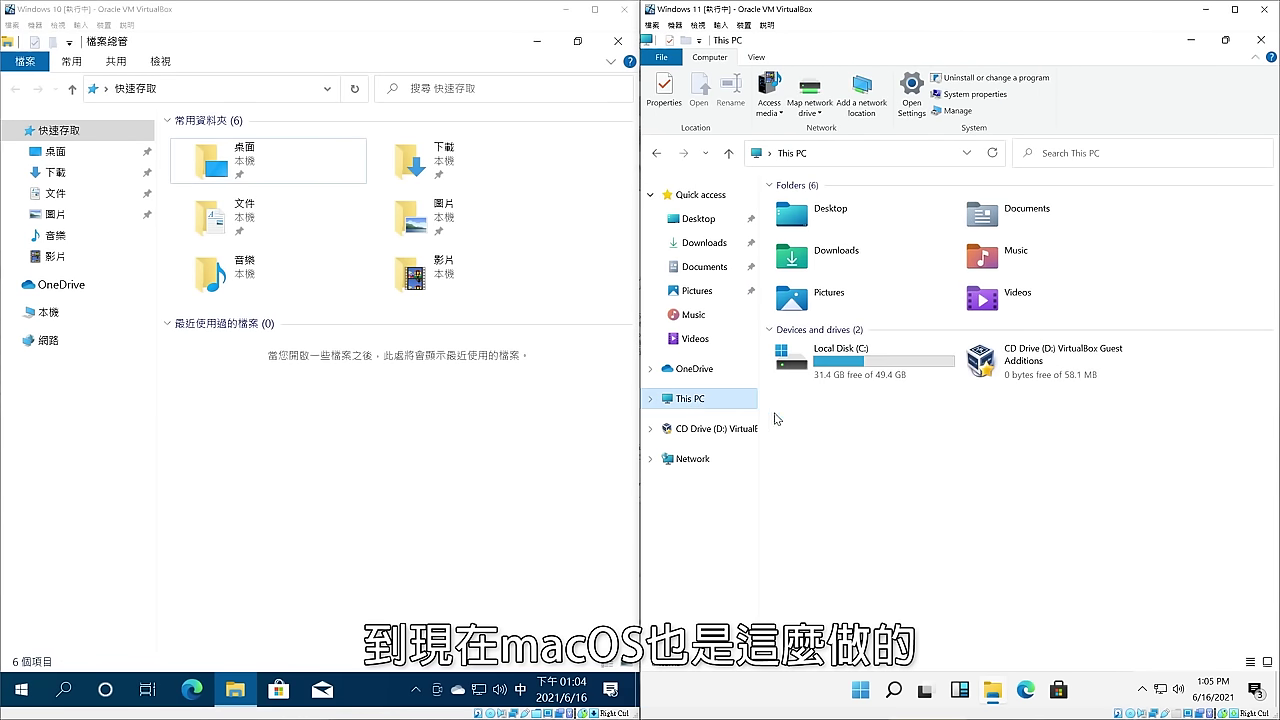
Step: Snap the Windows 11 This PC window to the upper half of the desktop, and try repositioning the File Explorer window in Windows 10
{"action": "mouse_move", "coordinate": [1231, 38]}
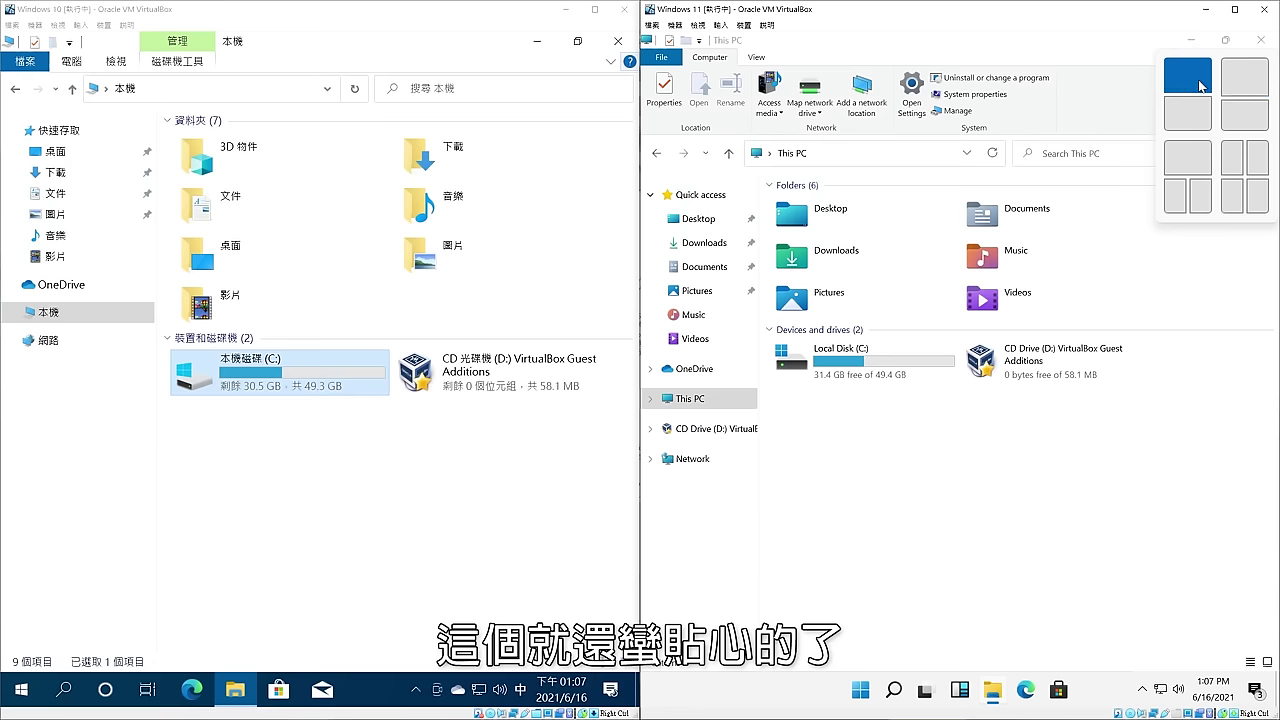
{"action": "left_click", "coordinate": [1200, 87]}
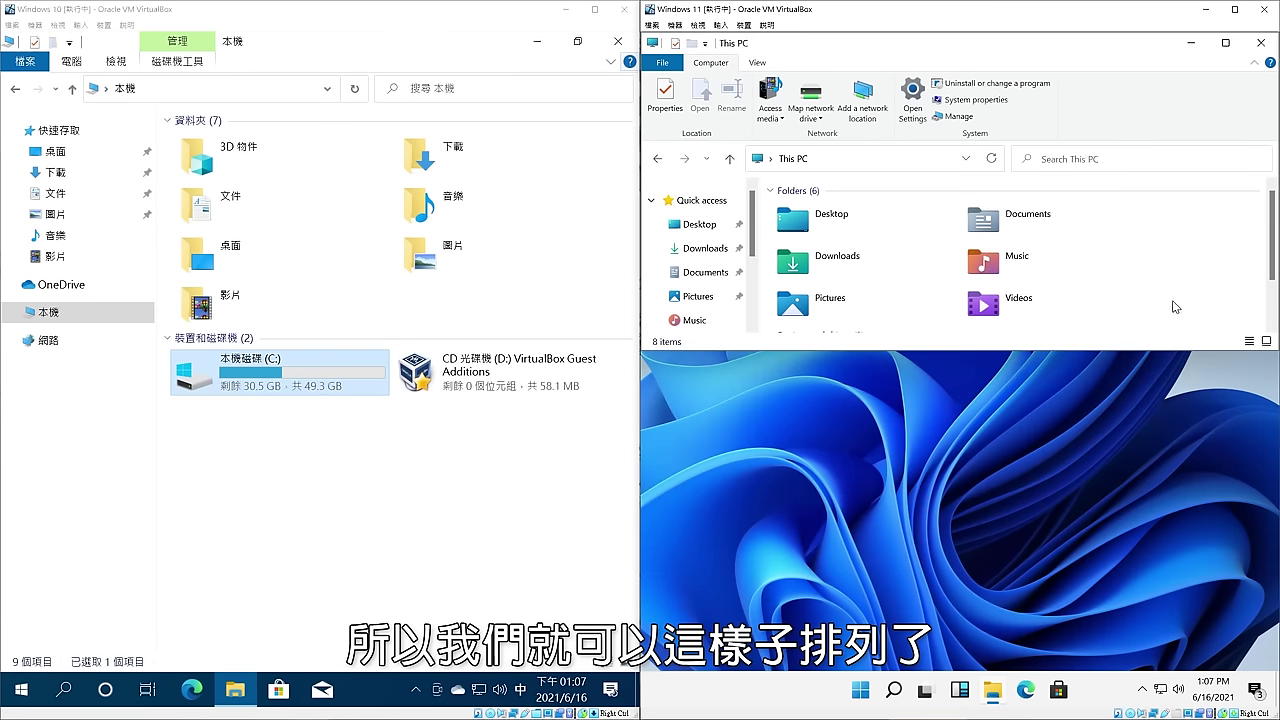
{"action": "left_click", "coordinate": [513, 40]}
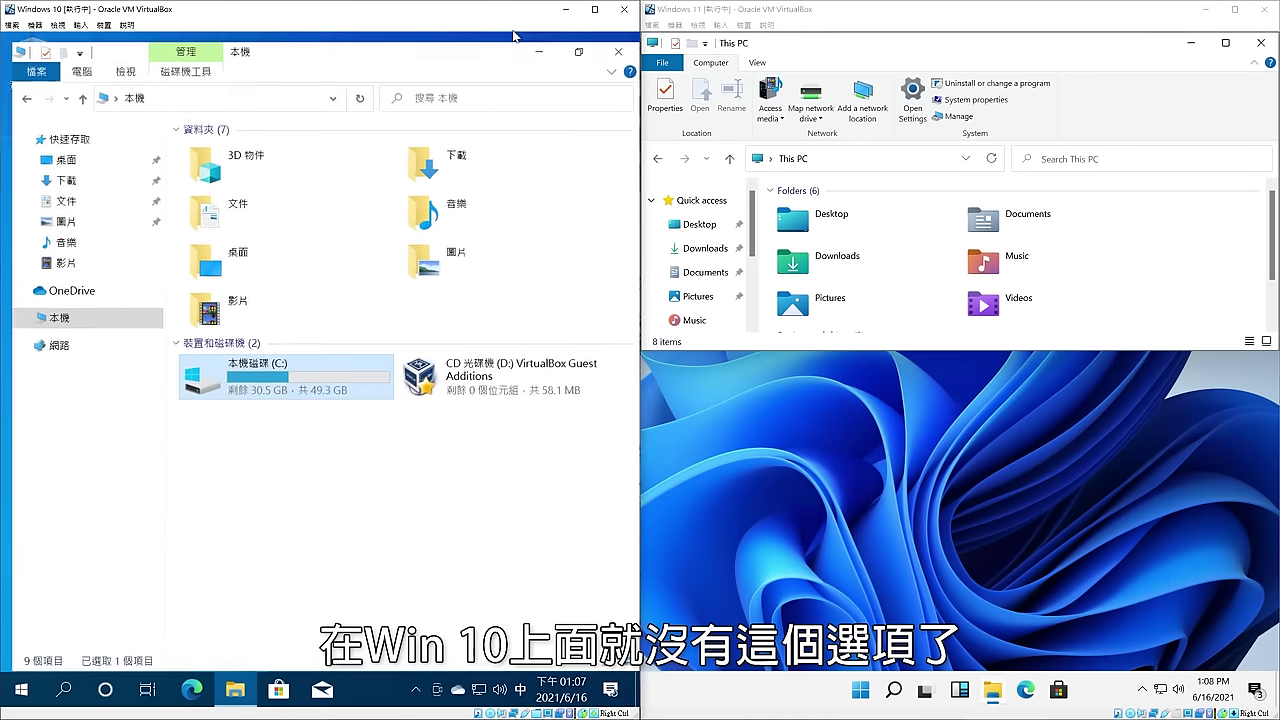
{"action": "left_click_drag", "start_coordinate": [489, 39], "coordinate": [487, 72]}
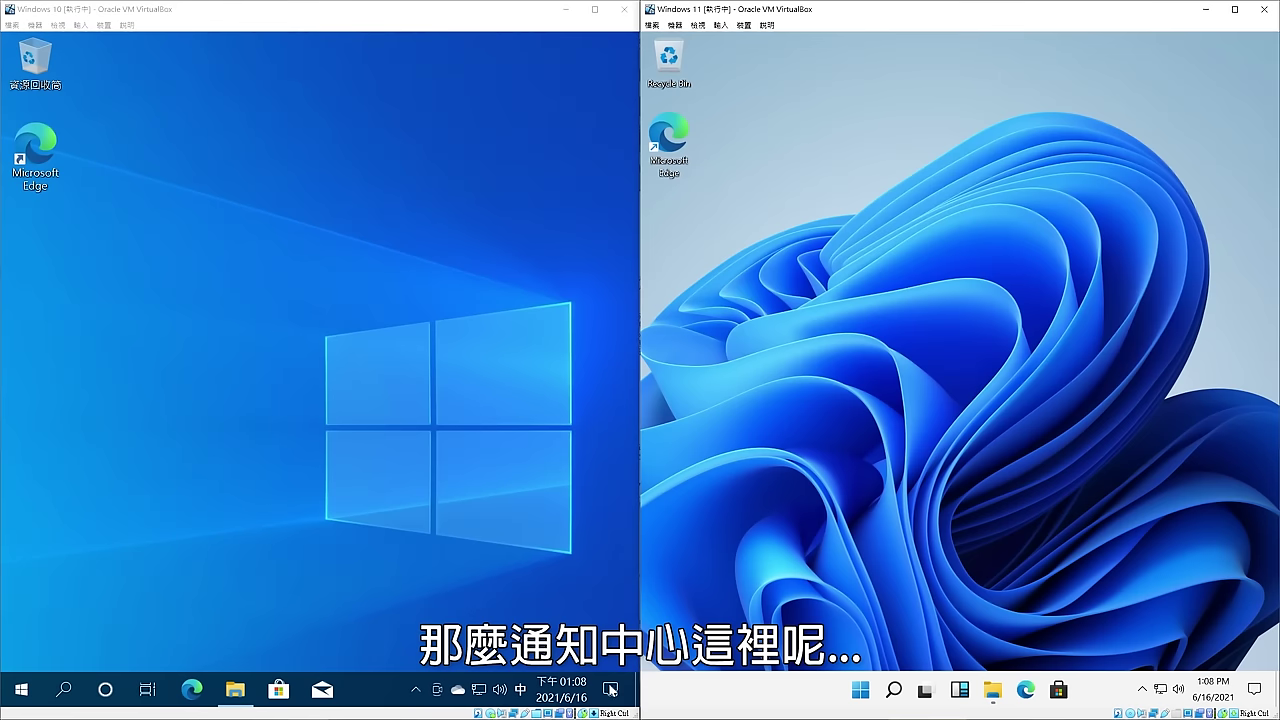
Step: Compare the notification centres of both virtual machines and open the calendar in Windows 11
{"action": "left_click", "coordinate": [611, 689]}
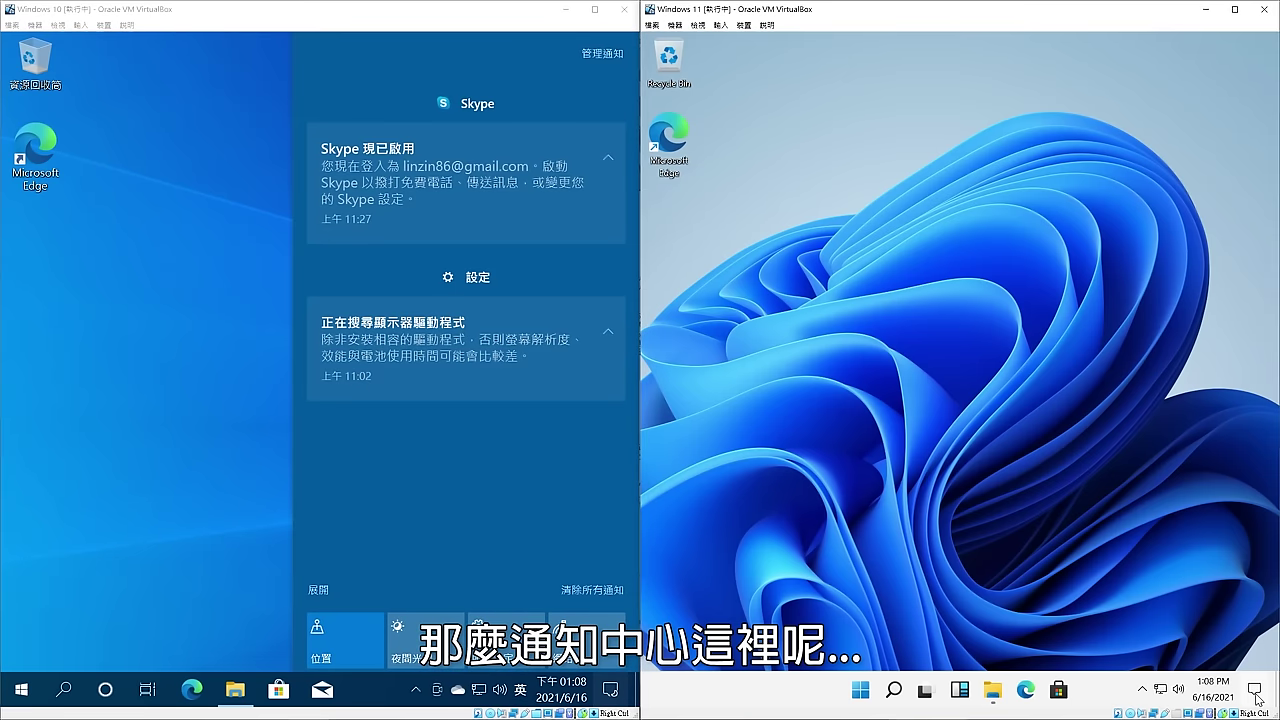
{"action": "left_click", "coordinate": [1256, 694]}
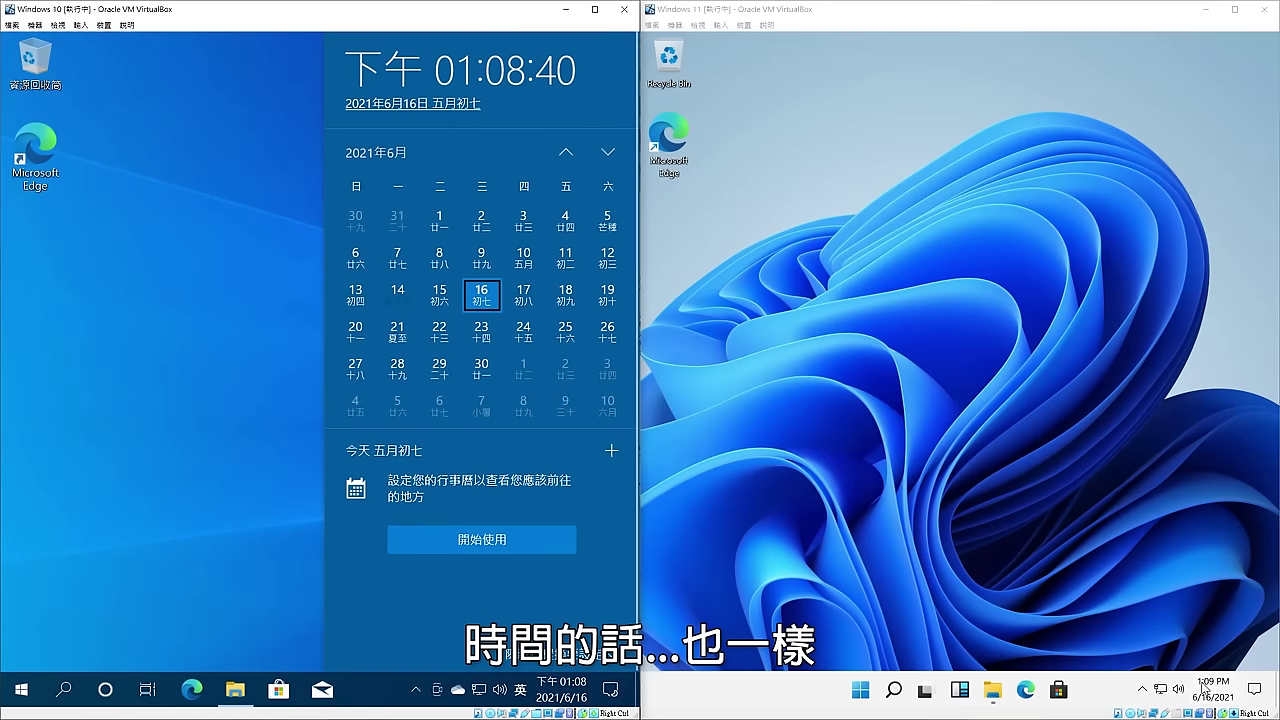
{"action": "left_click", "coordinate": [1208, 688]}
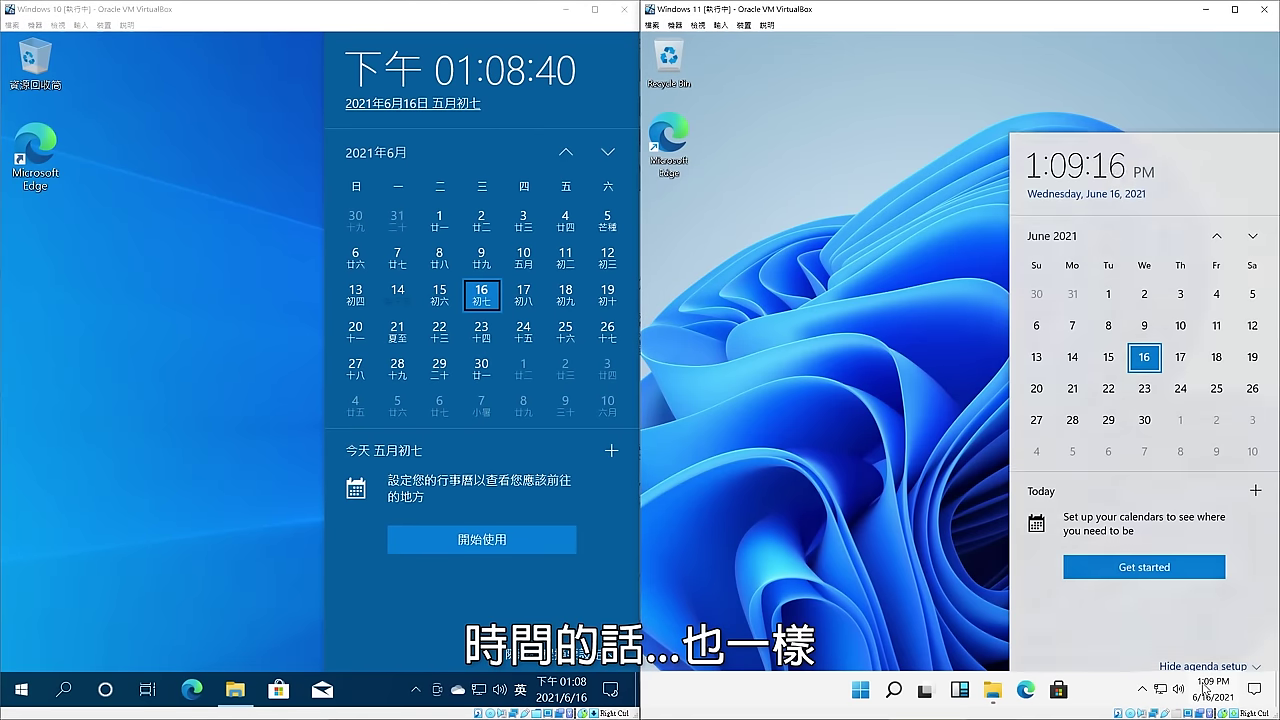
Step: Examine the volume and network flyouts on the Windows 11 taskbar for comparison with Windows 10
{"action": "left_click", "coordinate": [1180, 690]}
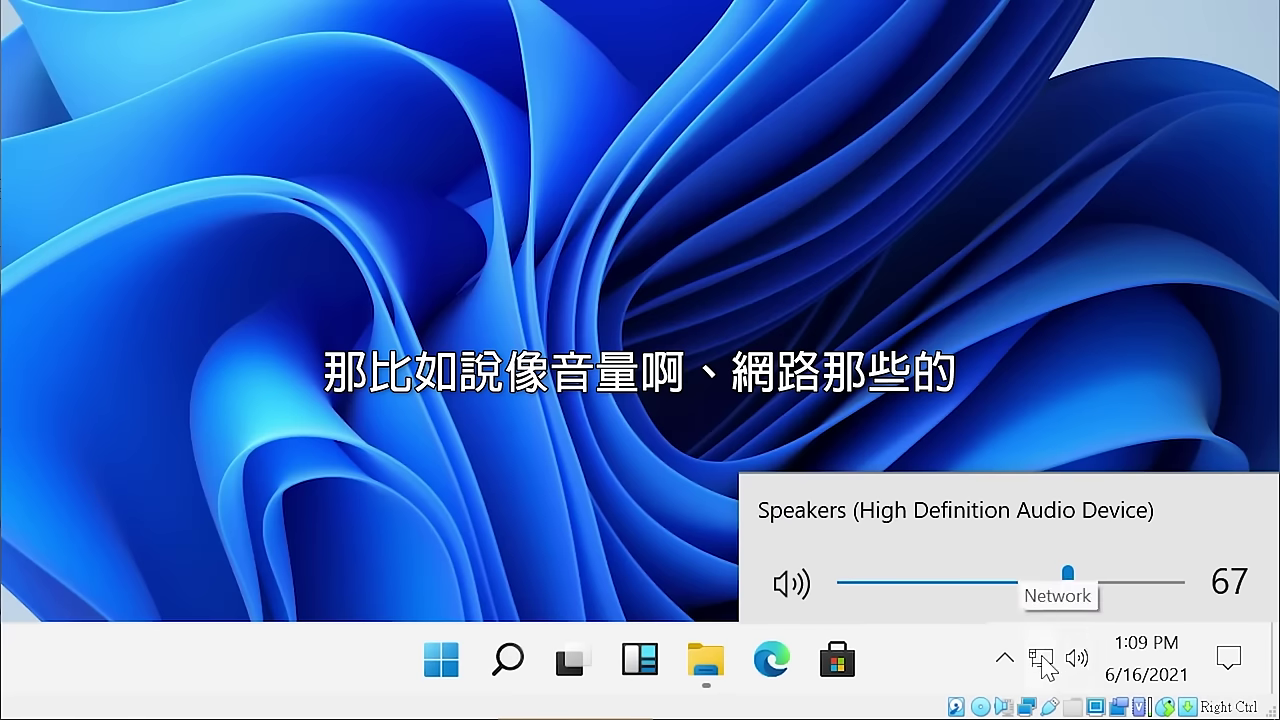
{"action": "left_click", "coordinate": [1042, 660]}
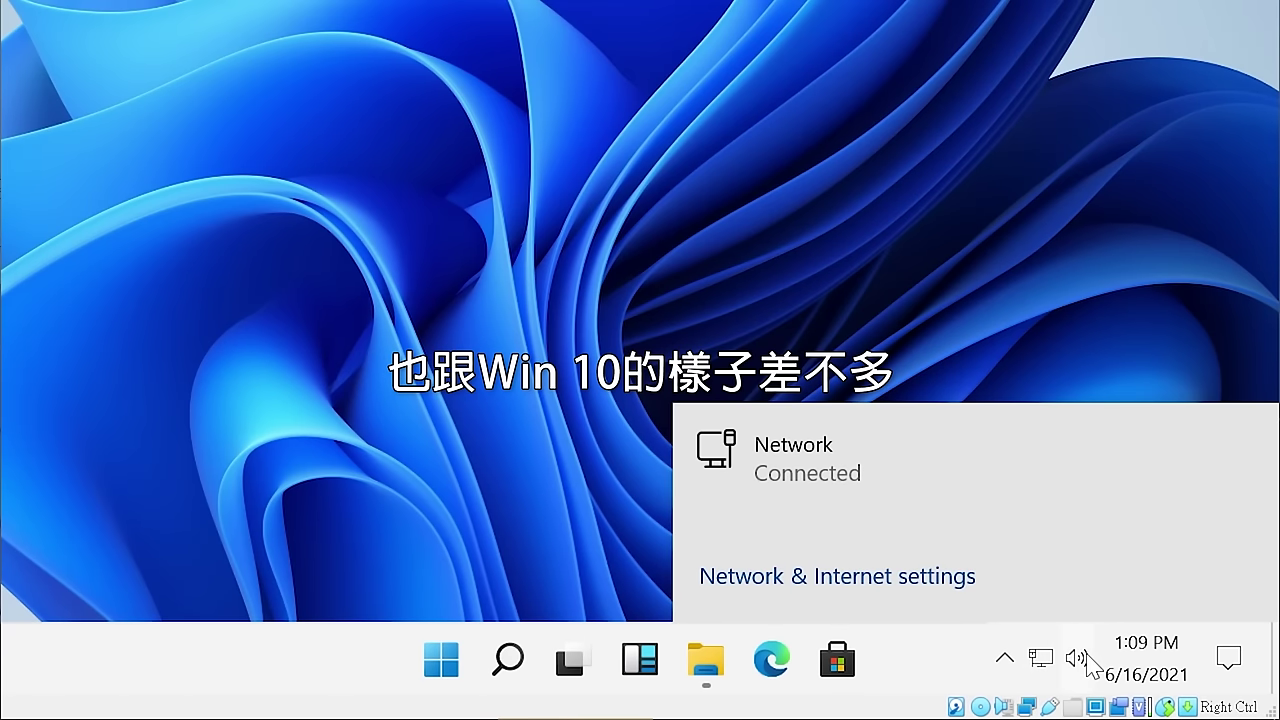
{"action": "left_click", "coordinate": [1084, 660]}
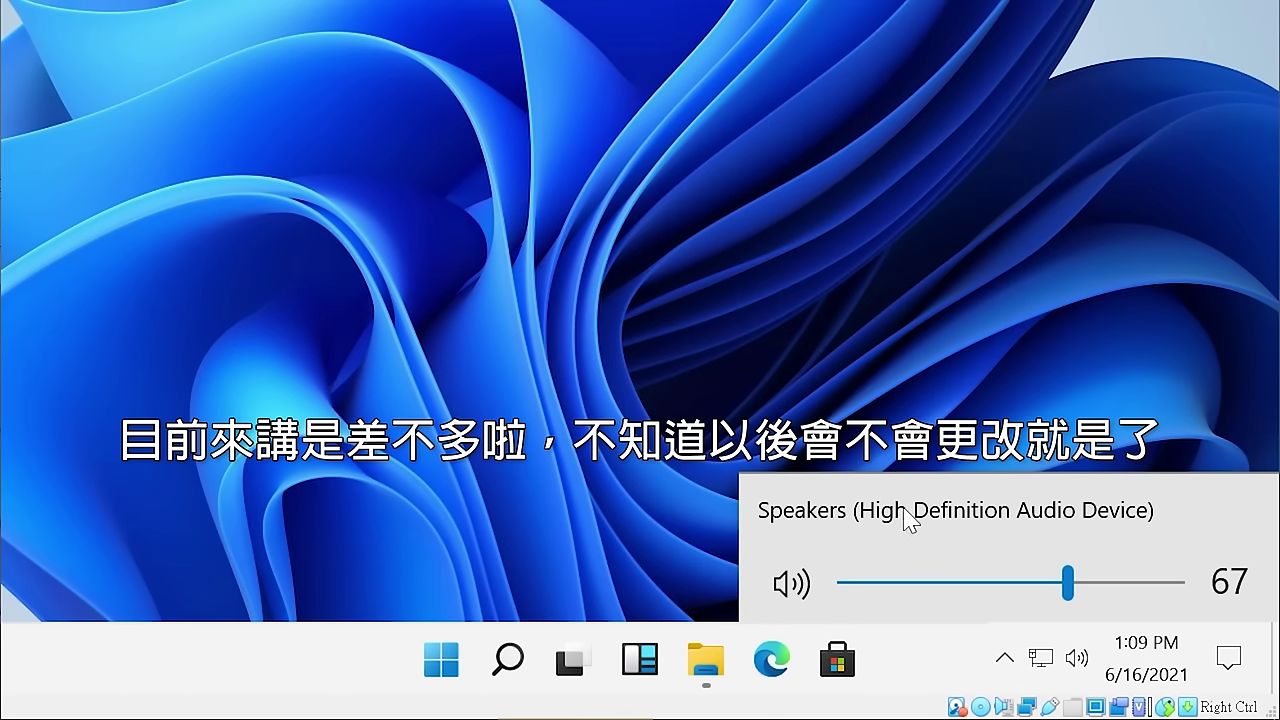
{"action": "left_click", "coordinate": [1068, 585]}
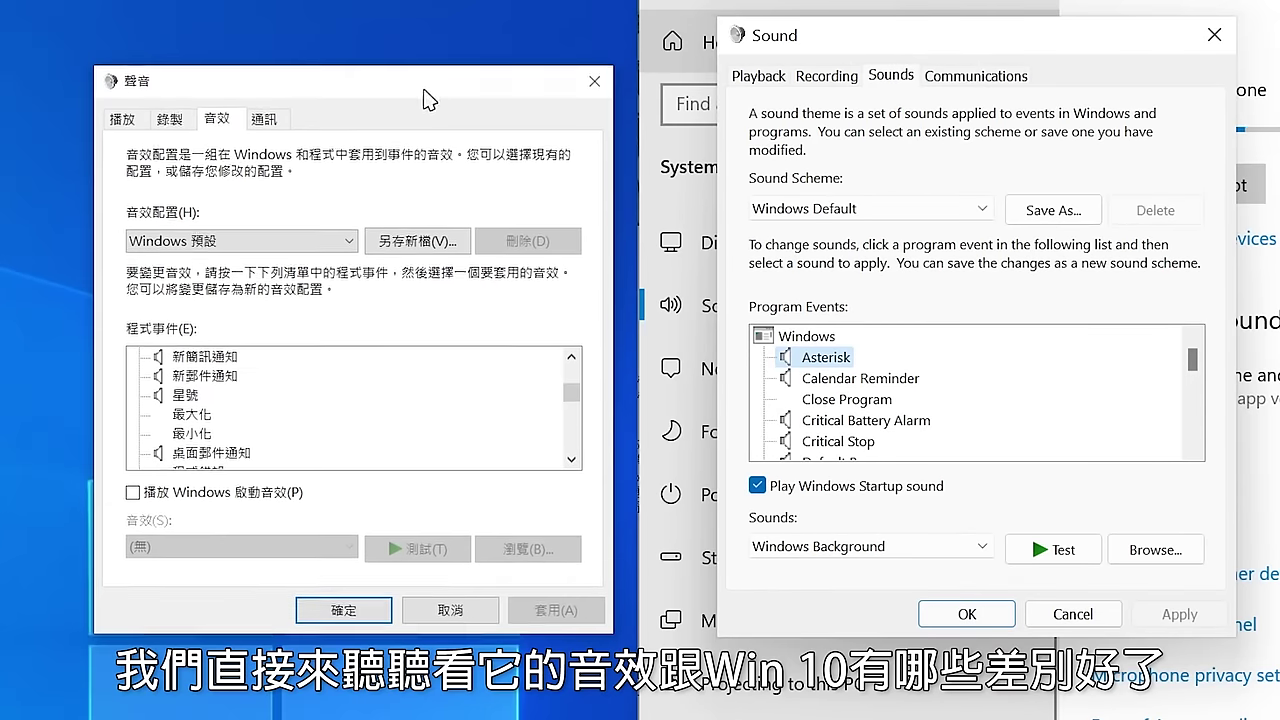
Step: Play the Critical Stop event sound in the Sound dialogs of both Windows 10 and Windows 11
{"action": "left_click_drag", "start_coordinate": [400, 100], "coordinate": [421, 63]}
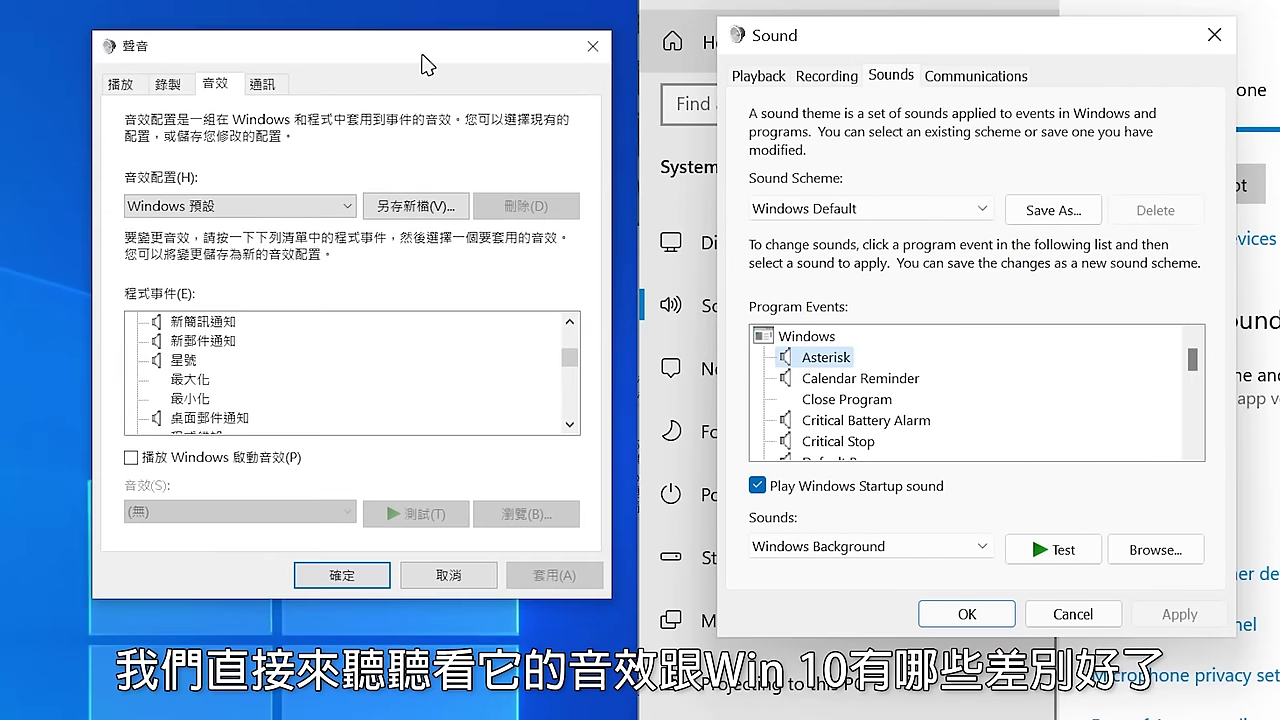
{"action": "left_click", "coordinate": [838, 441]}
{"action": "scroll", "coordinate": [350, 374], "scroll_direction": "down", "scroll_amount": 3}
{"action": "left_click", "coordinate": [196, 379]}
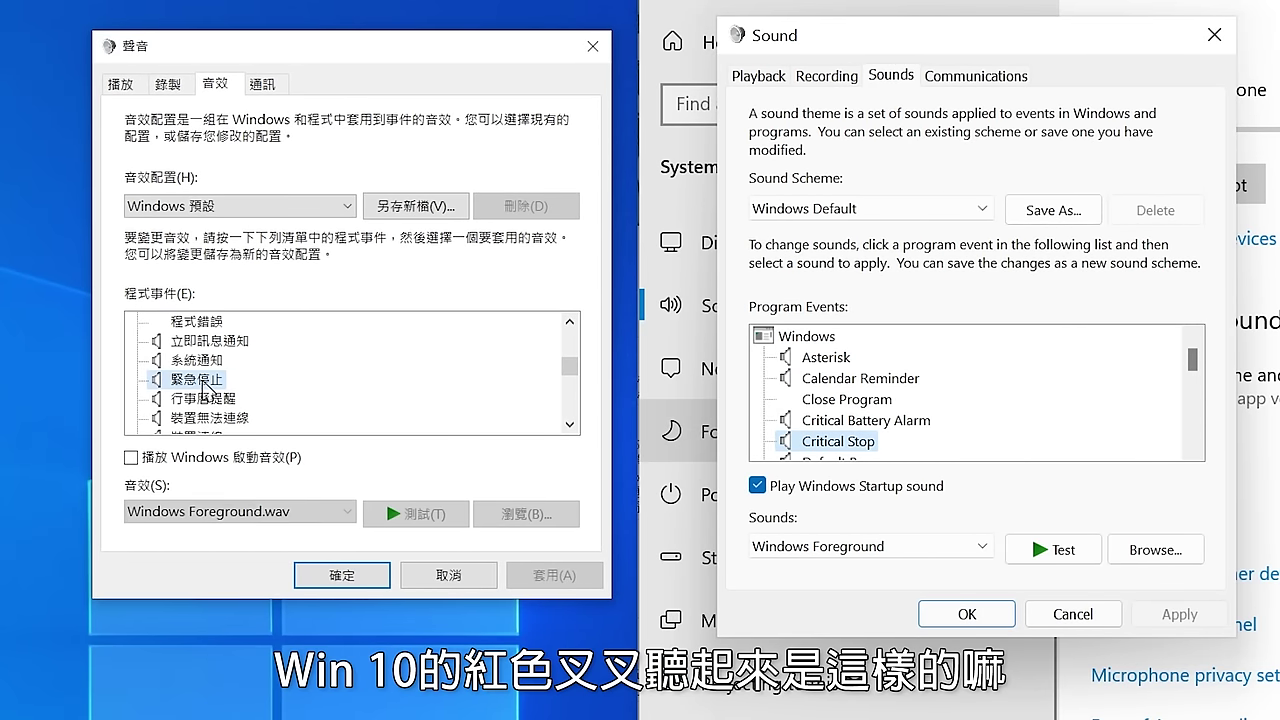
{"action": "left_click", "coordinate": [398, 514]}
{"action": "left_click", "coordinate": [424, 517]}
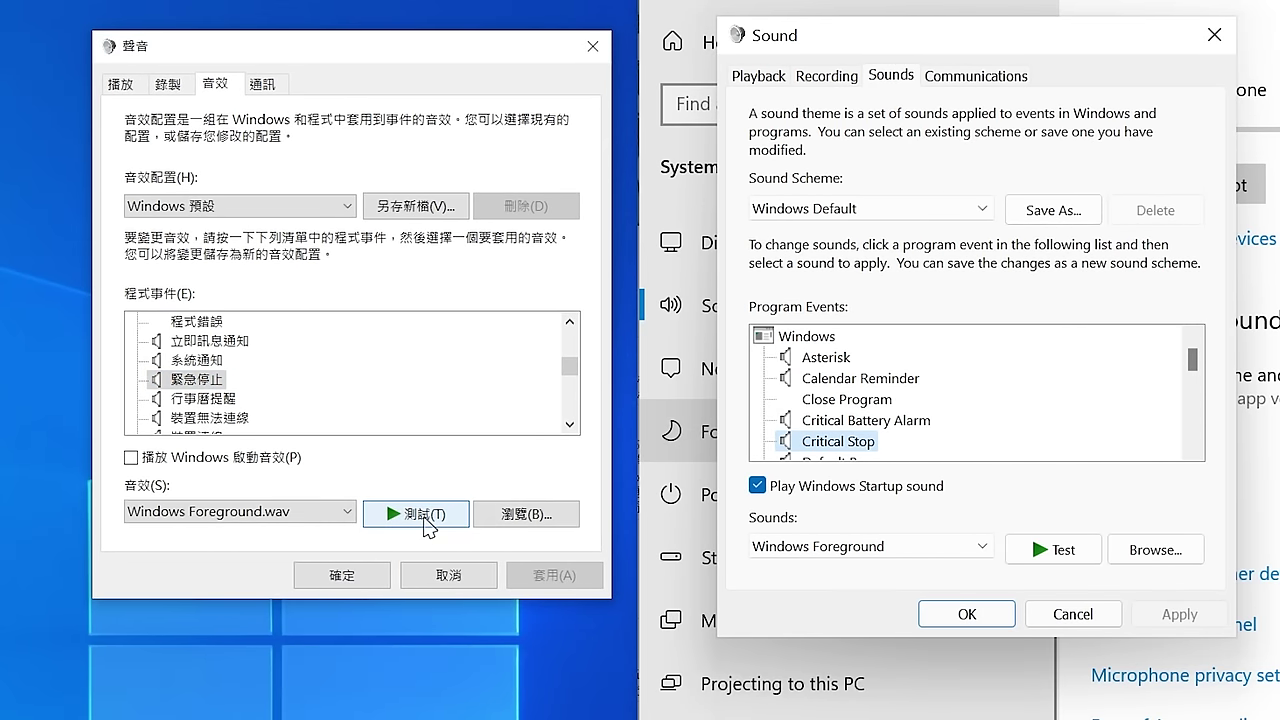
{"action": "left_click", "coordinate": [1038, 553]}
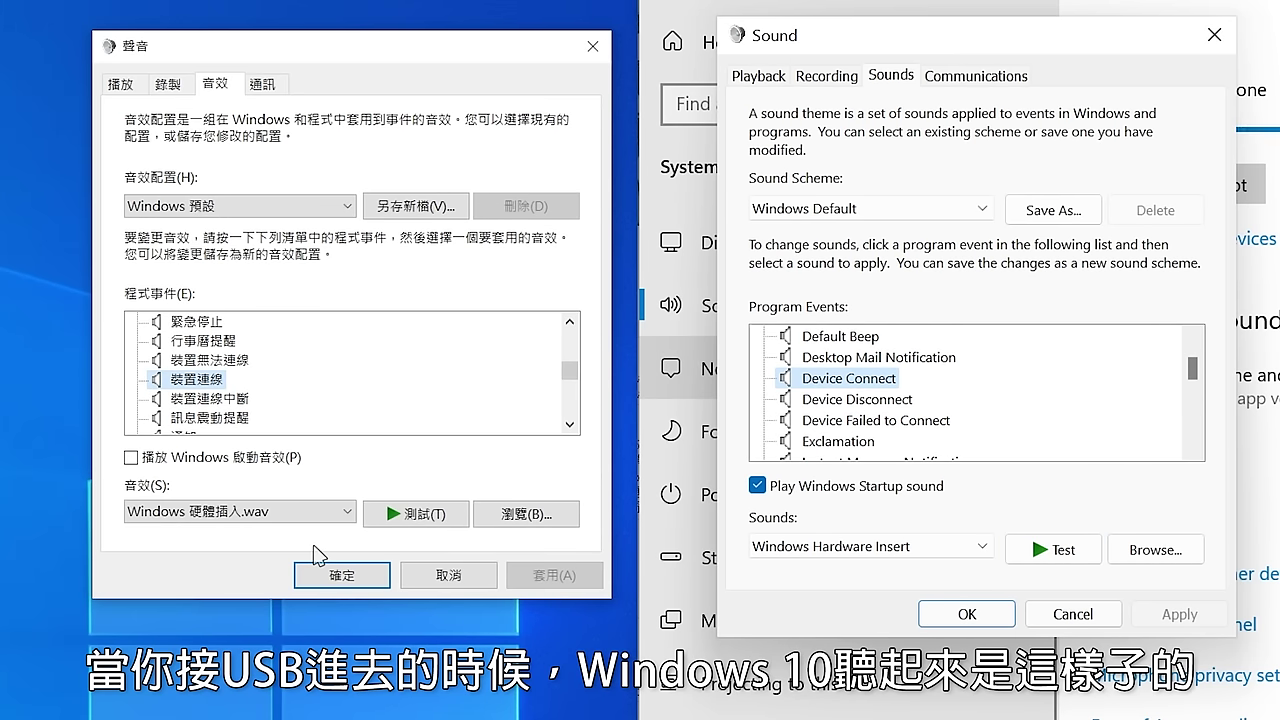
Step: Play the Device Connect and Device Disconnect sounds in both Windows 10 and Windows 11
{"action": "left_click", "coordinate": [390, 513]}
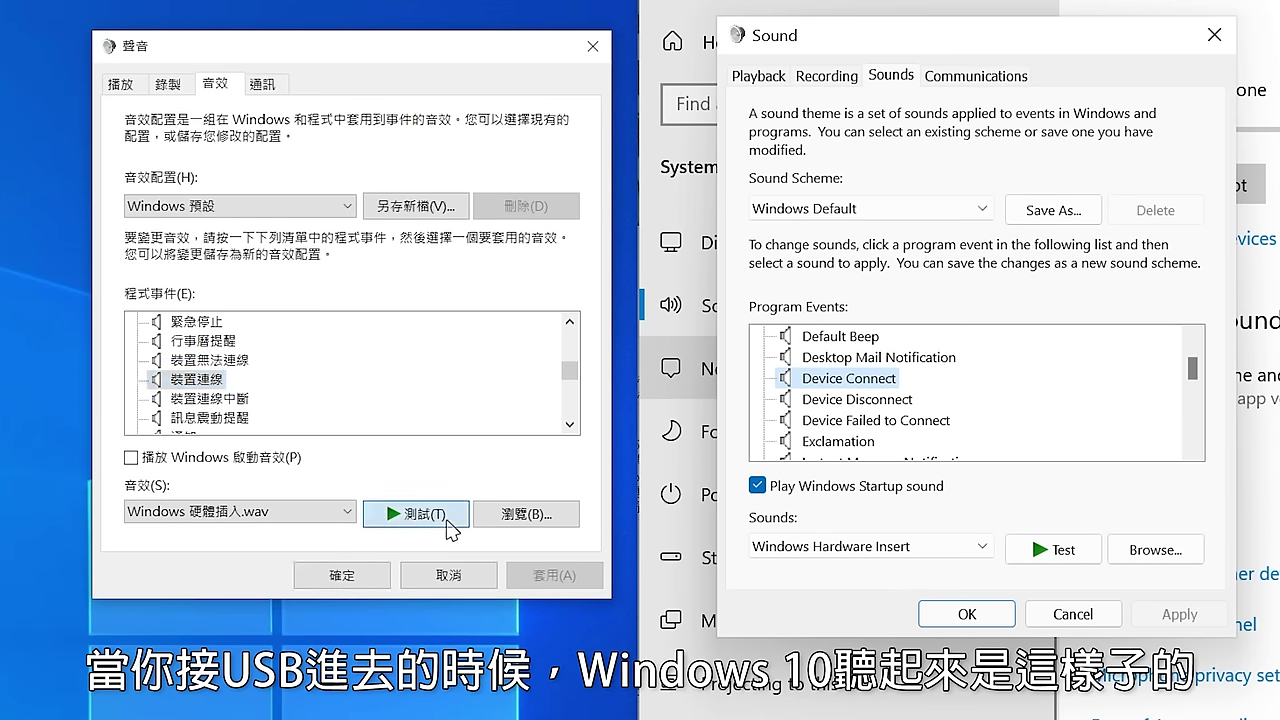
{"action": "left_click", "coordinate": [1084, 558]}
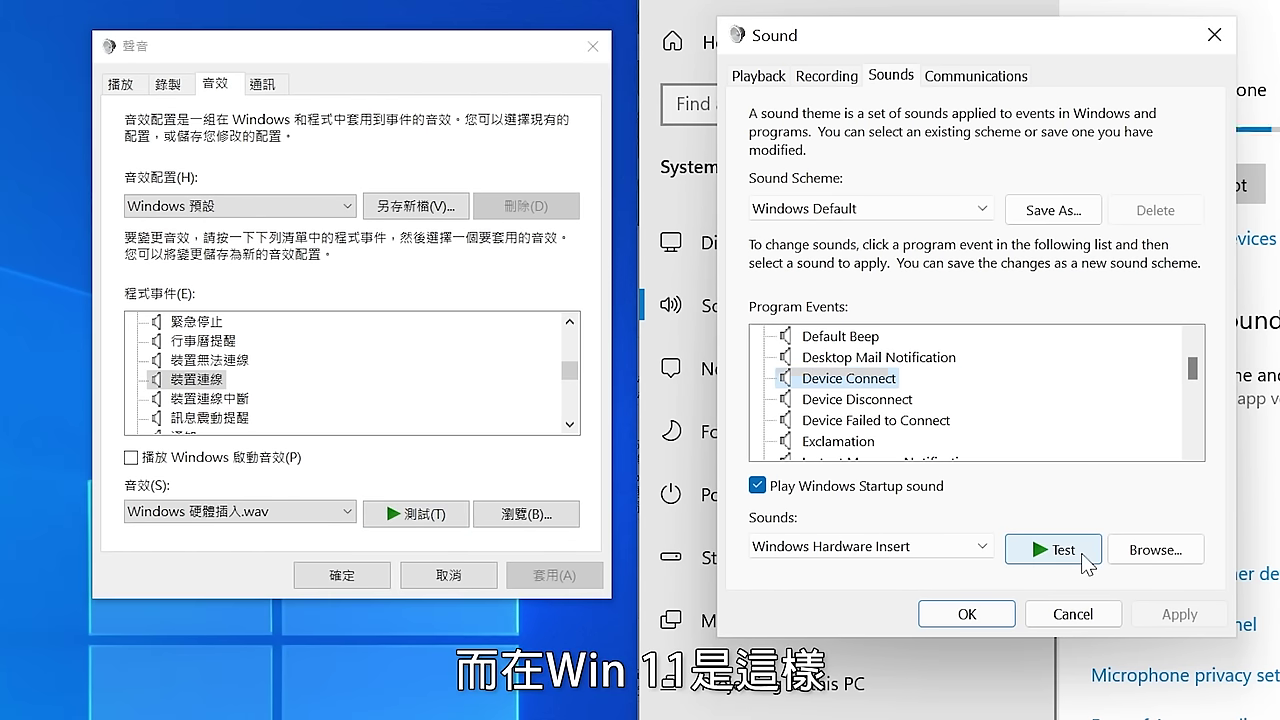
{"action": "left_click", "coordinate": [262, 399]}
{"action": "left_click", "coordinate": [464, 520]}
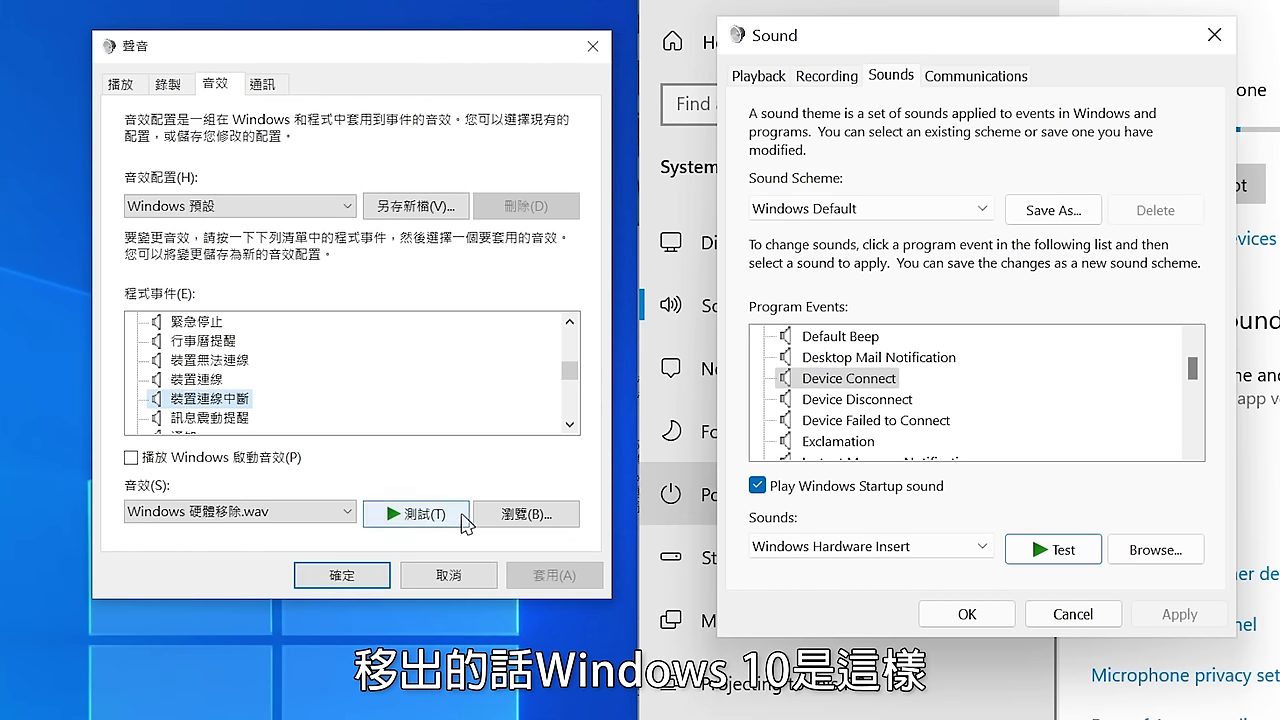
{"action": "left_click", "coordinate": [860, 402]}
{"action": "left_click", "coordinate": [1062, 555]}
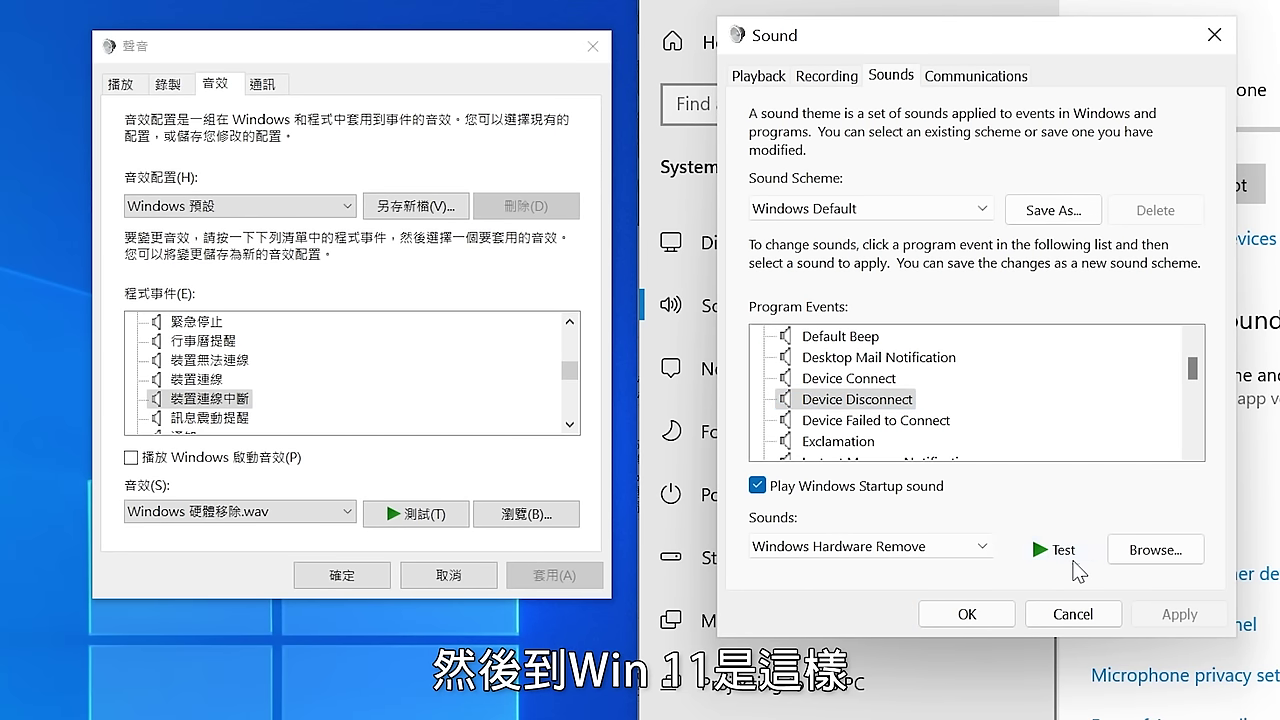
Step: Play the Notification sound in both systems and close the Sound dialog in Windows 11
{"action": "left_click", "coordinate": [448, 522]}
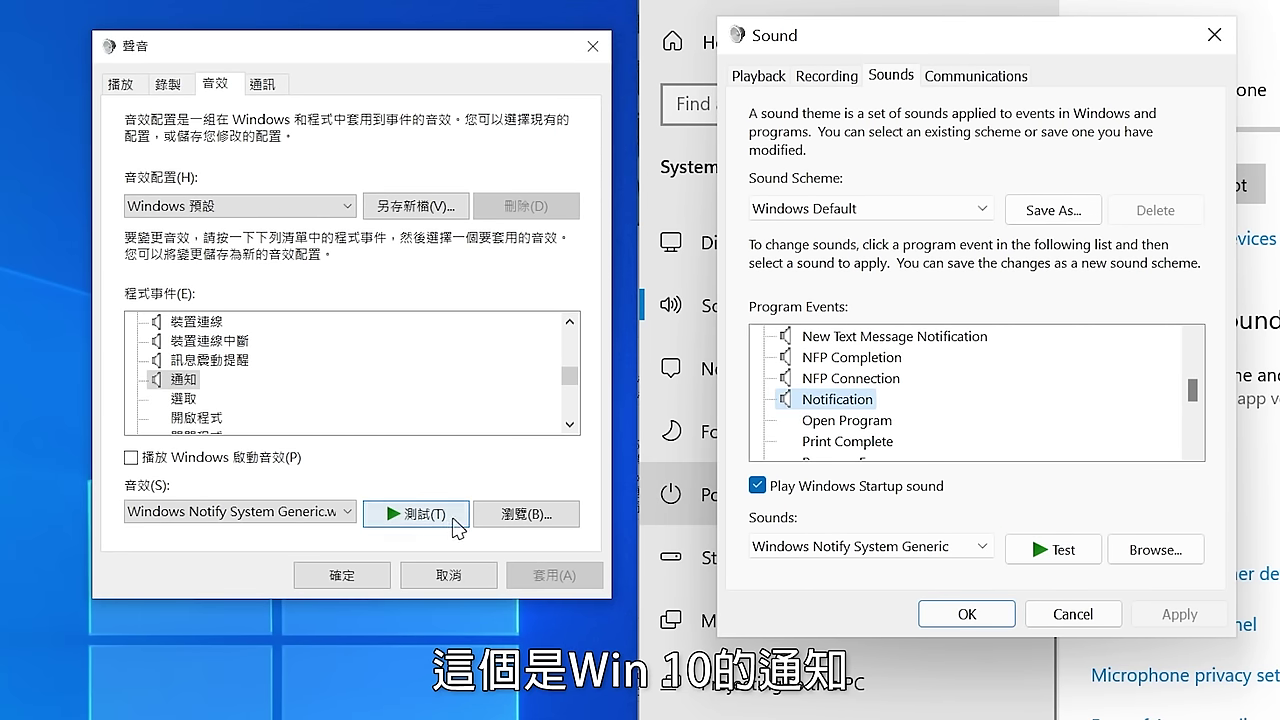
{"action": "left_click", "coordinate": [1065, 552]}
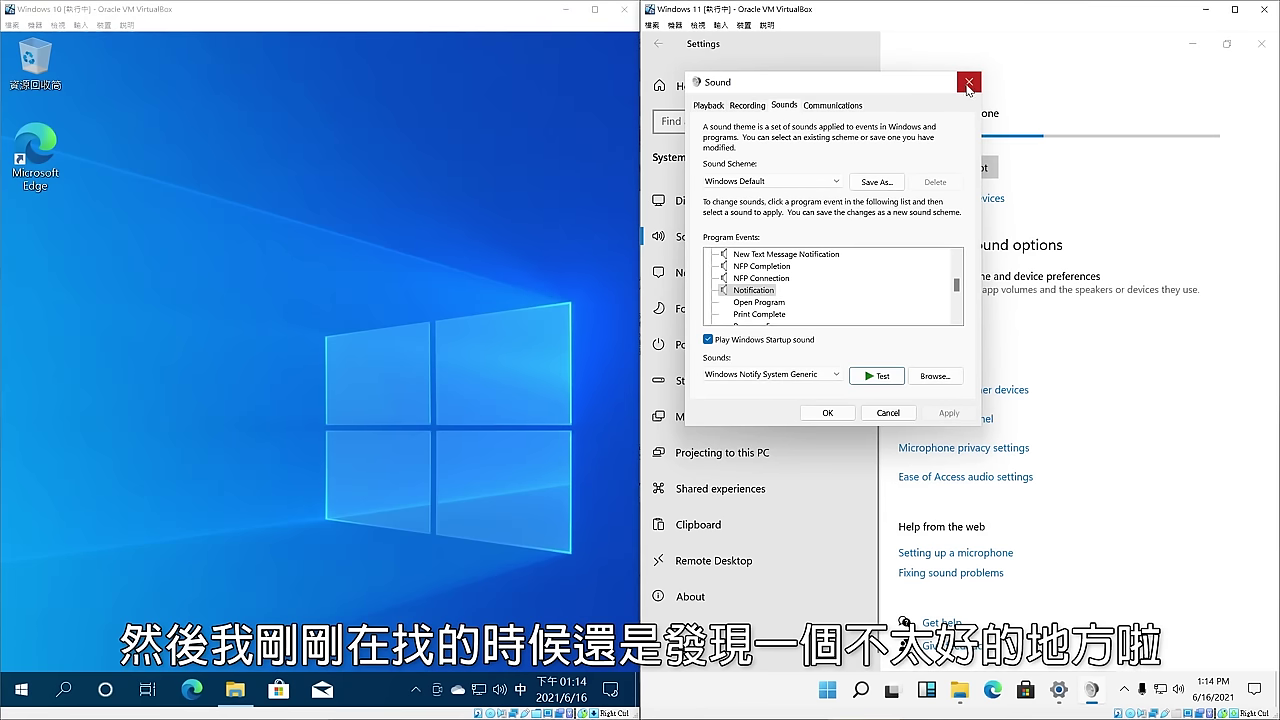
{"action": "left_click", "coordinate": [968, 84]}
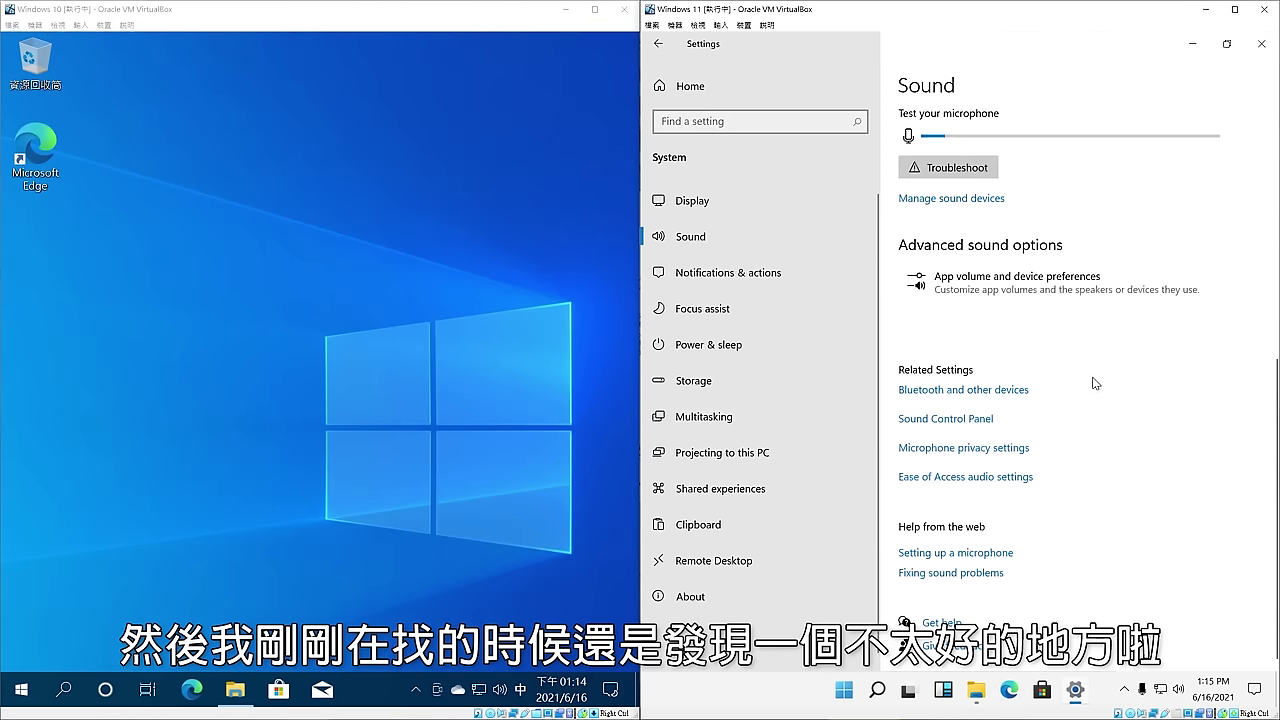
Step: Open Control Panel in Windows 11 and snap it to the upper half of the desktop, with Settings below it
{"action": "key", "text": "super"}
{"action": "type", "text": "con"}
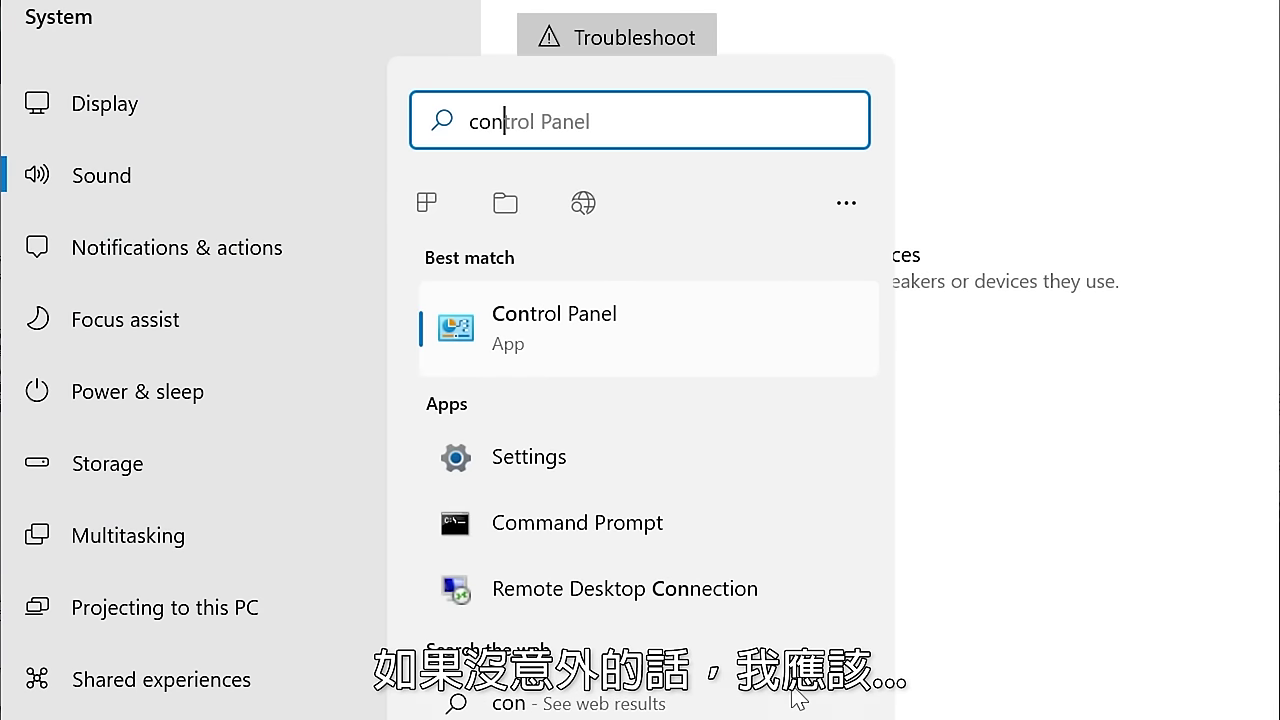
{"action": "left_click", "coordinate": [583, 357]}
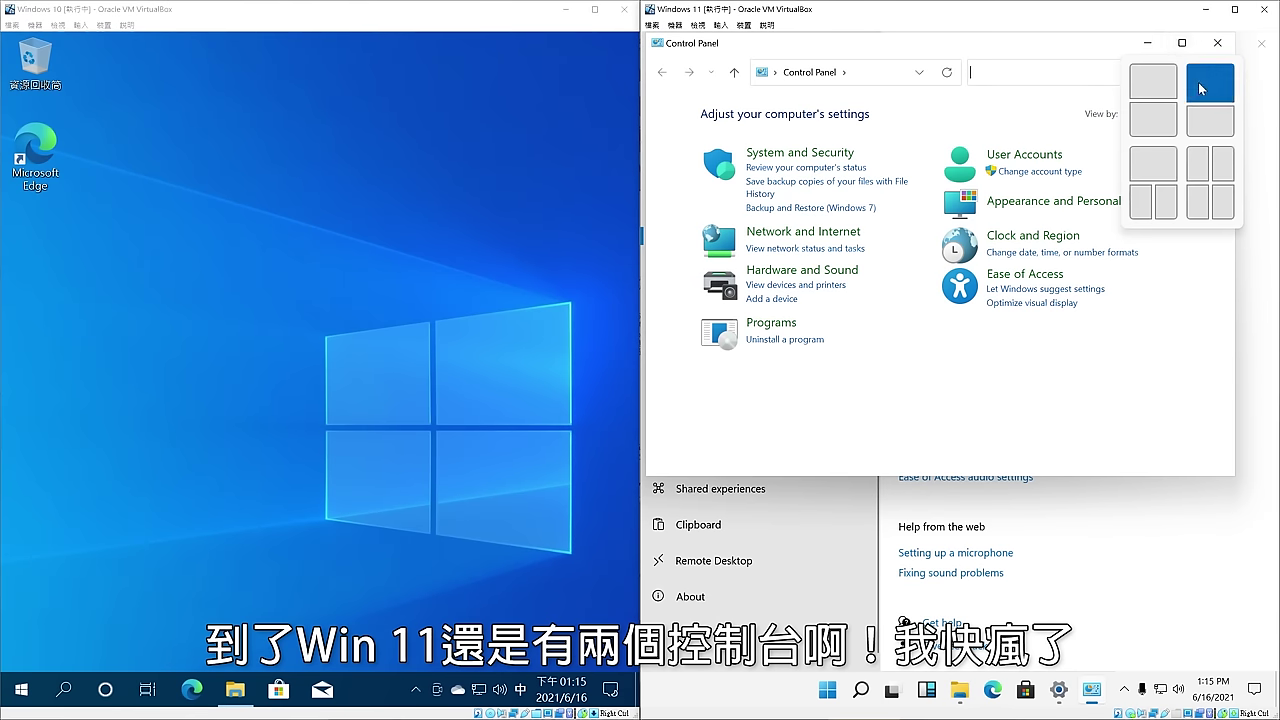
{"action": "left_click", "coordinate": [1153, 82]}
{"action": "left_click", "coordinate": [1003, 476]}
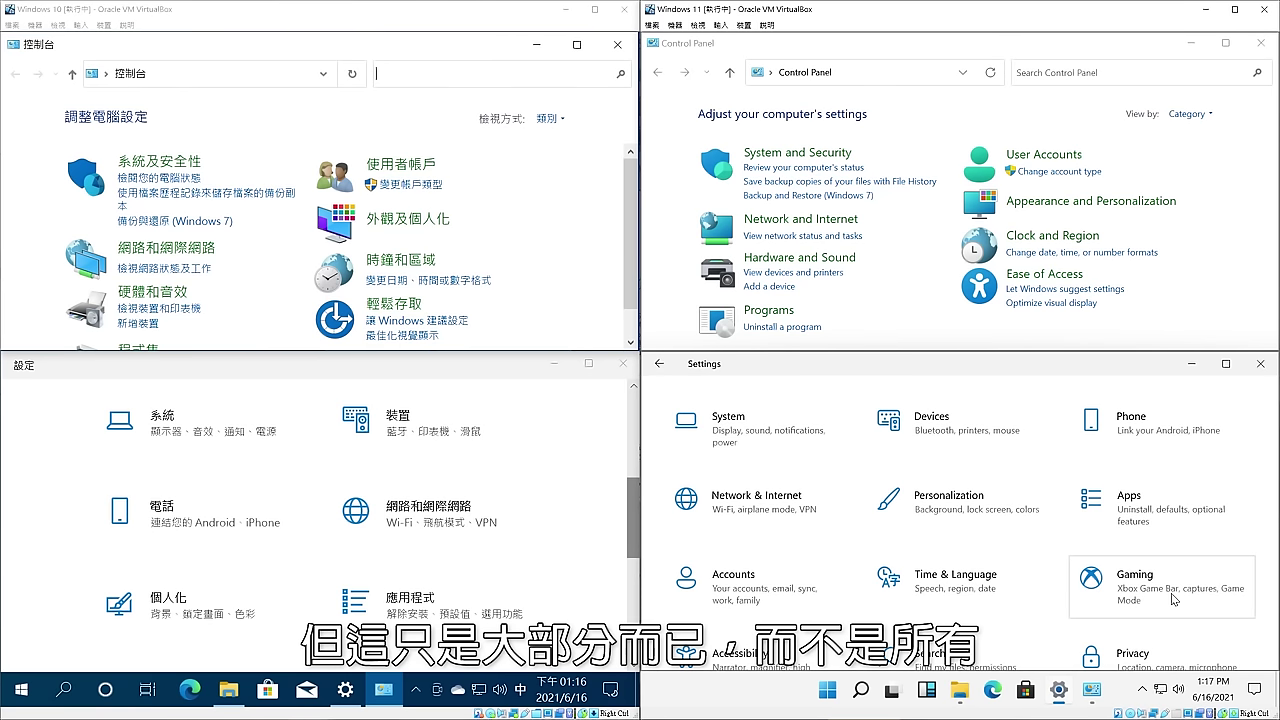
Step: Open the system sounds settings through the Hardware and Sound category of Windows 11's Control Panel
{"action": "left_click", "coordinate": [848, 258]}
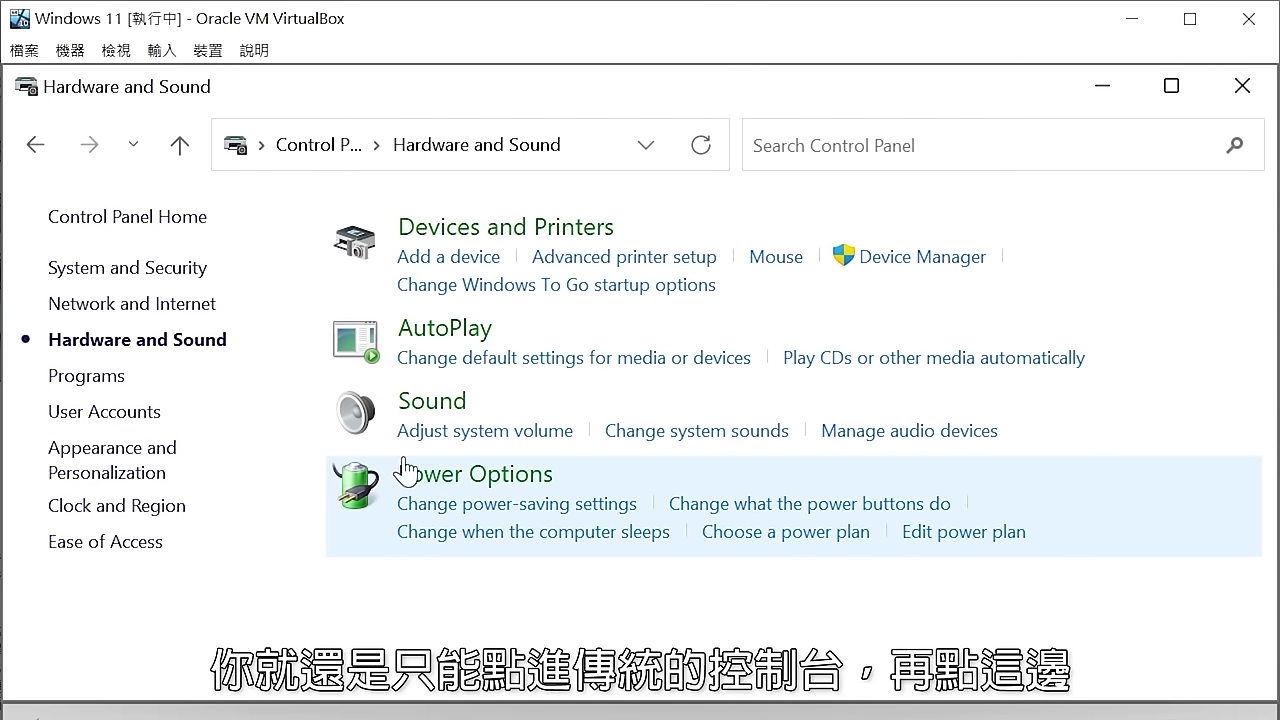
{"action": "left_click", "coordinate": [445, 412]}
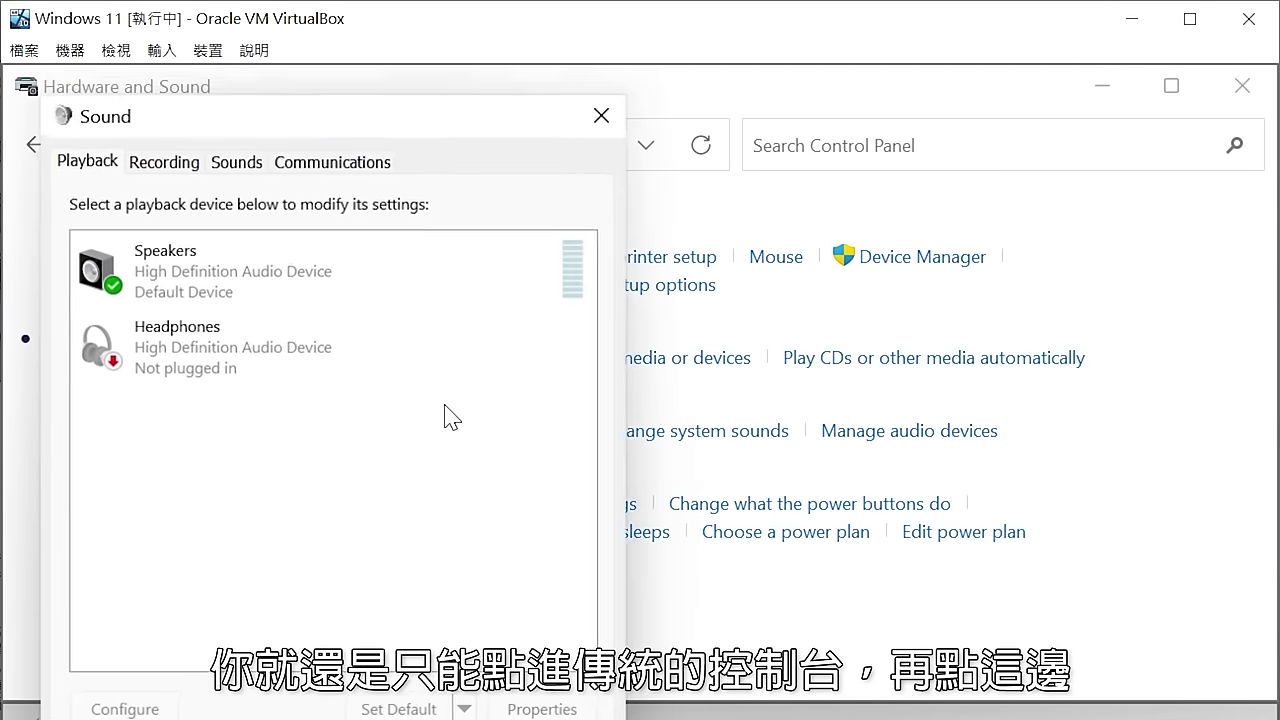
{"action": "left_click", "coordinate": [246, 159]}
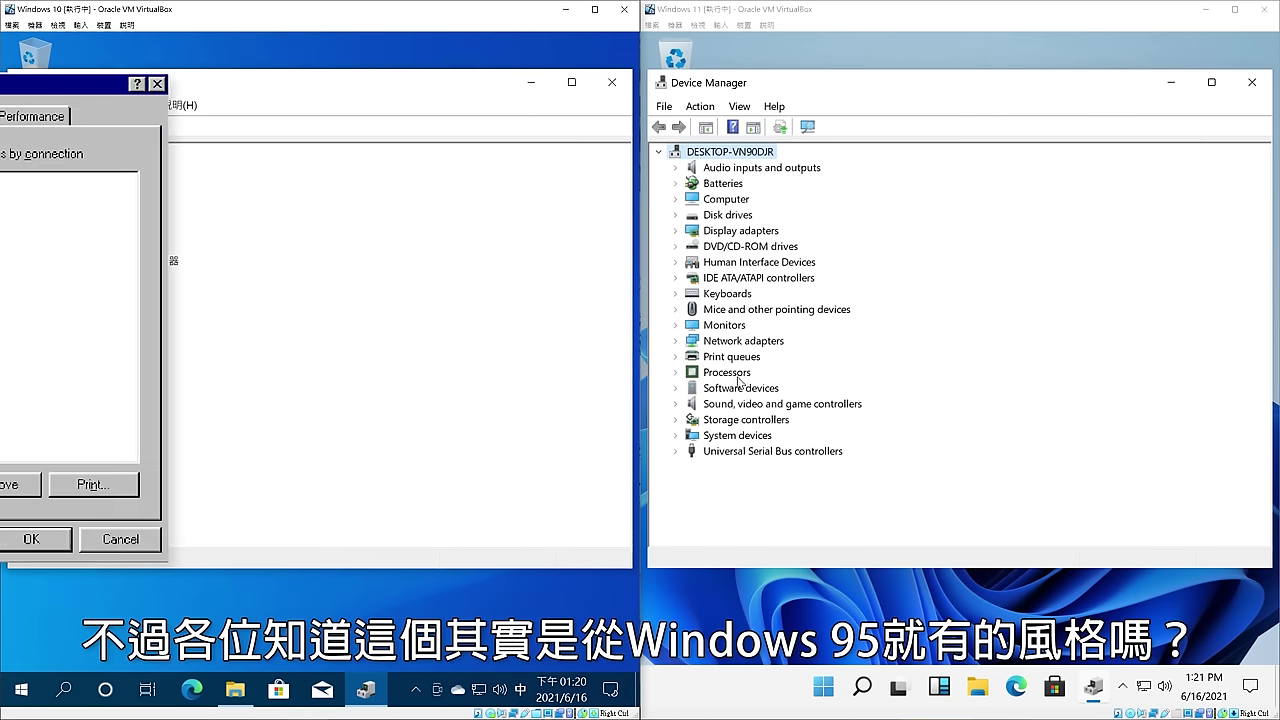
Step: Check the device categories in Windows 11's Device Manager and close it
{"action": "left_click", "coordinate": [677, 170]}
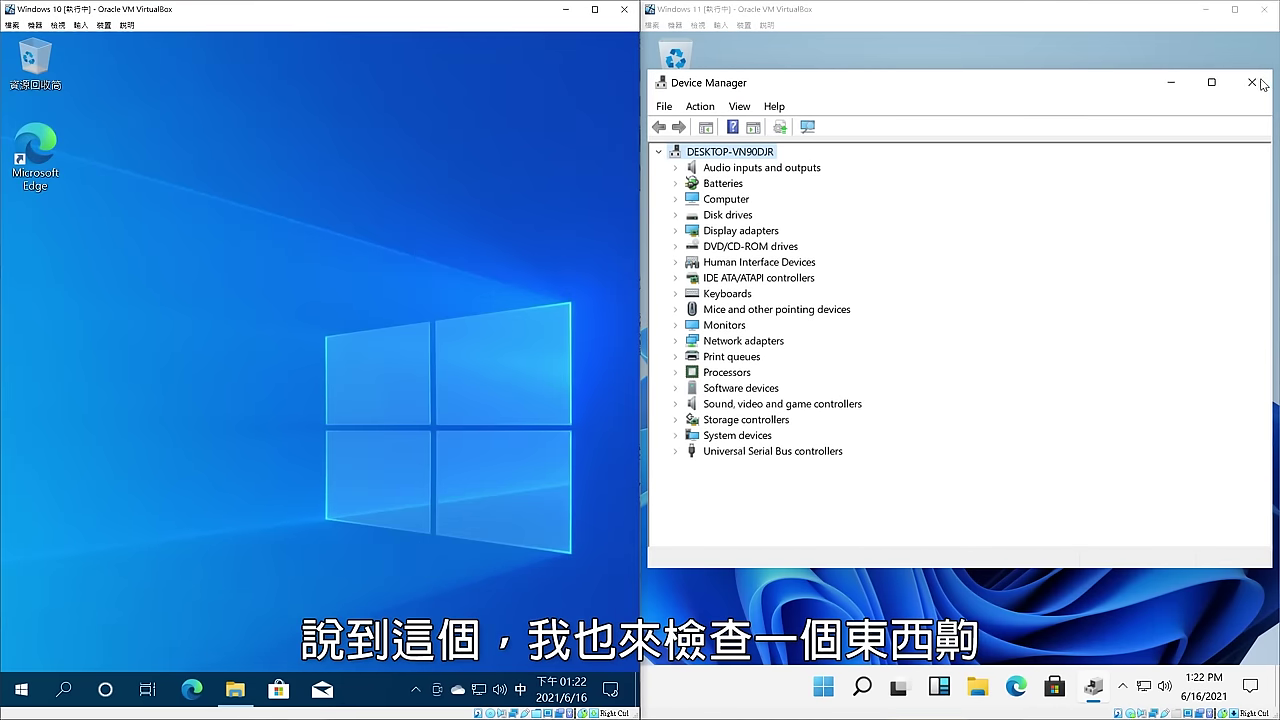
{"action": "left_click", "coordinate": [1254, 82]}
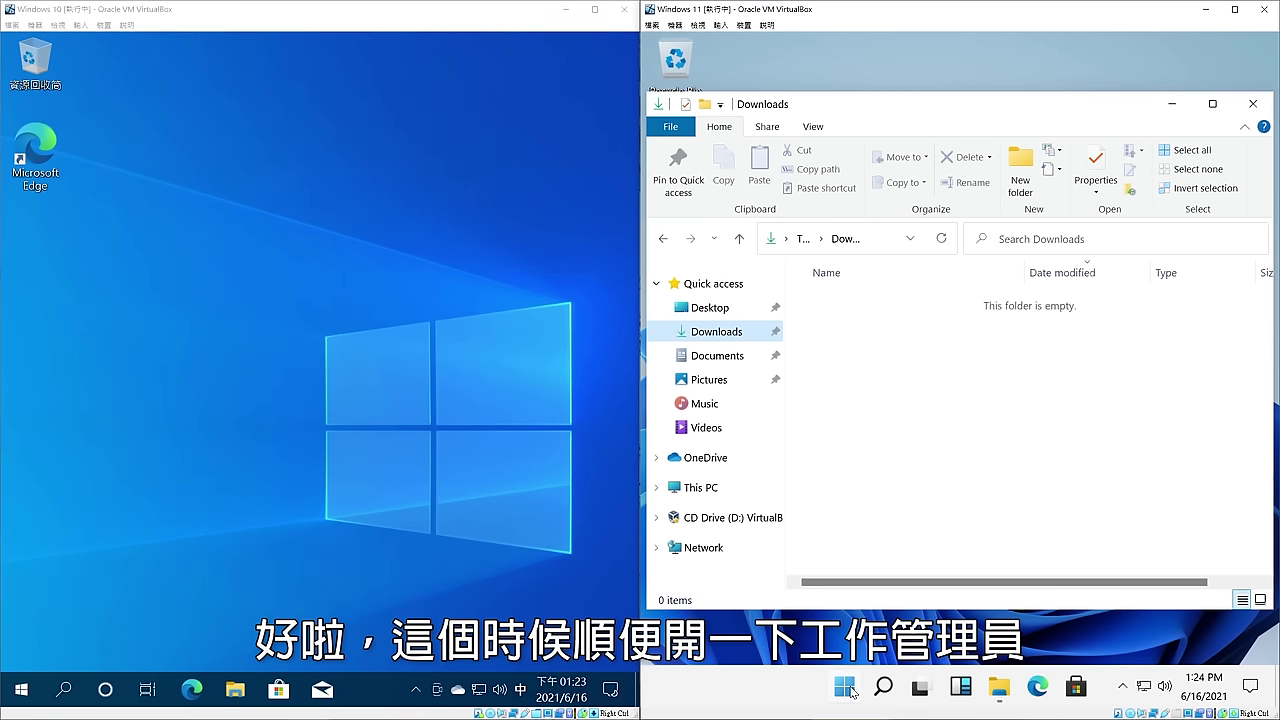
Step: Check the performance page of Windows 11's Task Manager and restart the Windows Explorer process
{"action": "right_click", "coordinate": [850, 689]}
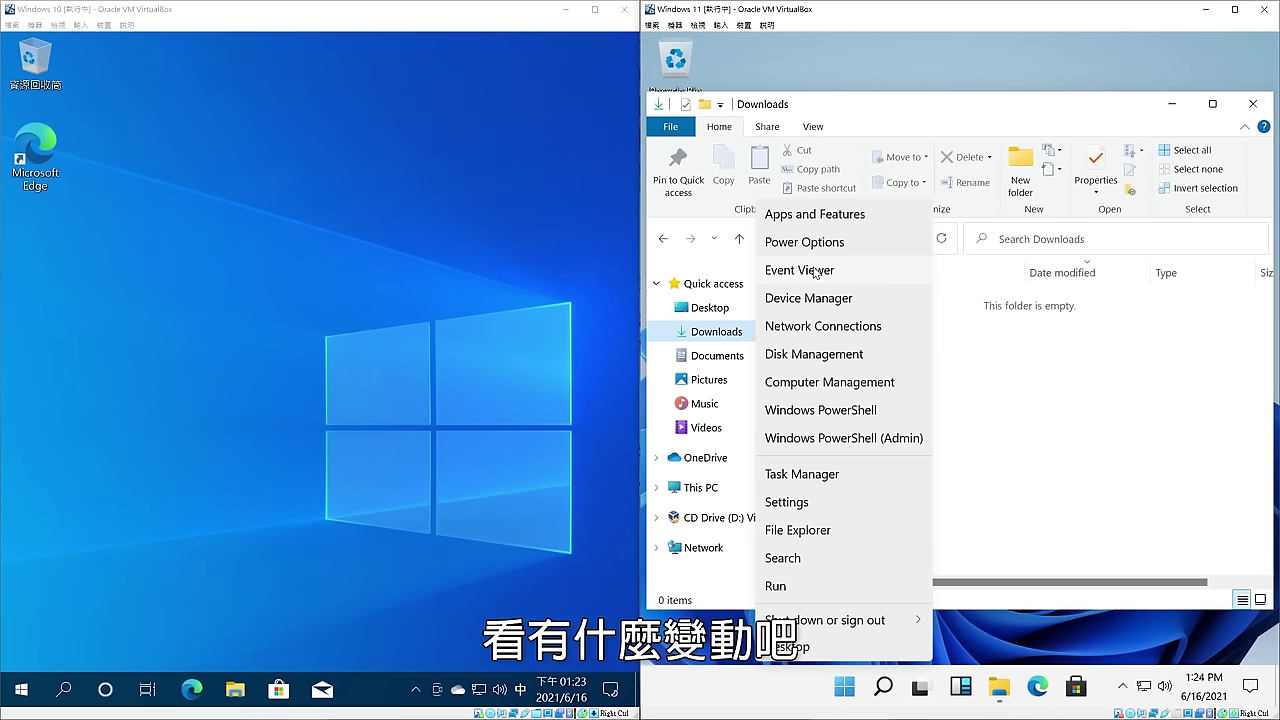
{"action": "left_click", "coordinate": [802, 474]}
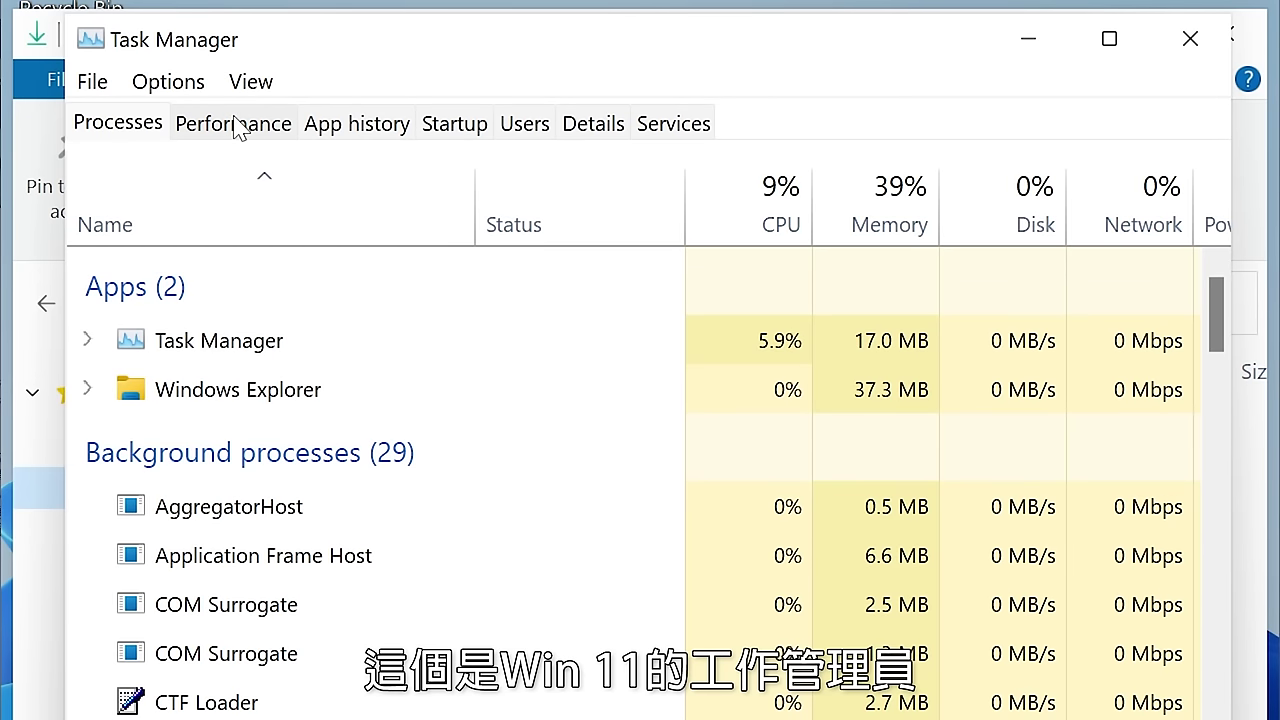
{"action": "left_click", "coordinate": [236, 124]}
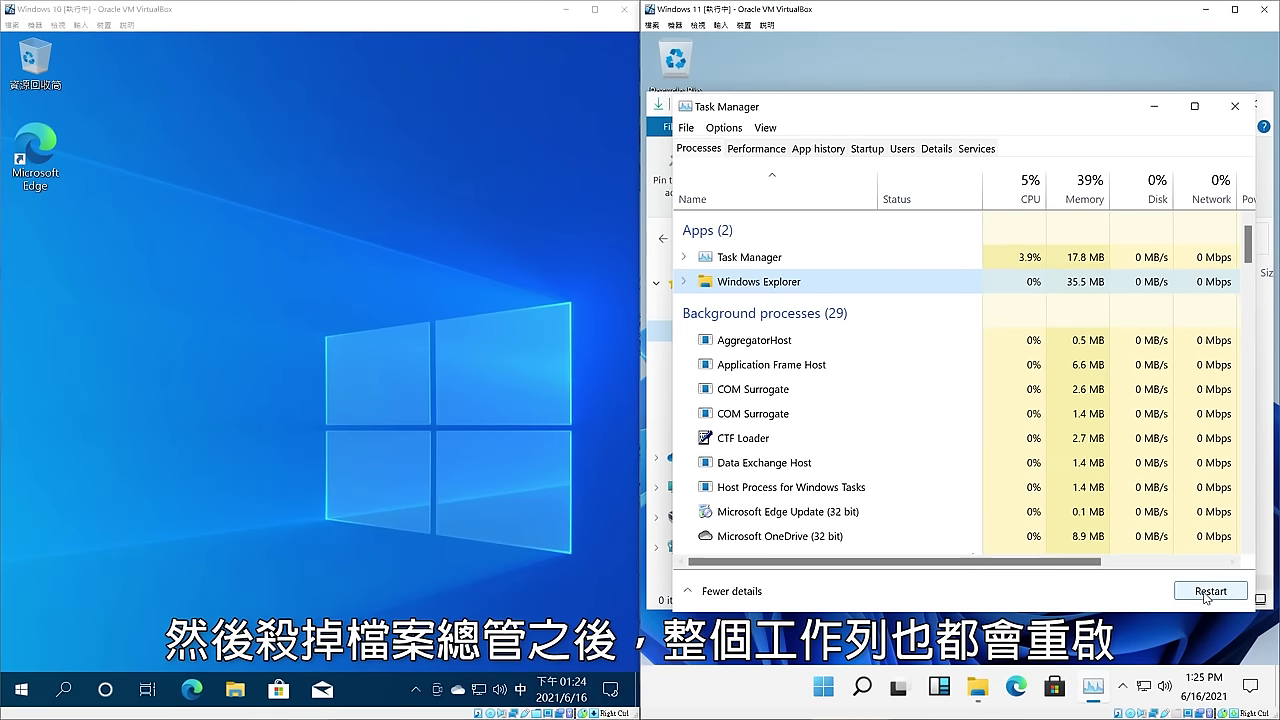
{"action": "left_click", "coordinate": [1207, 592]}
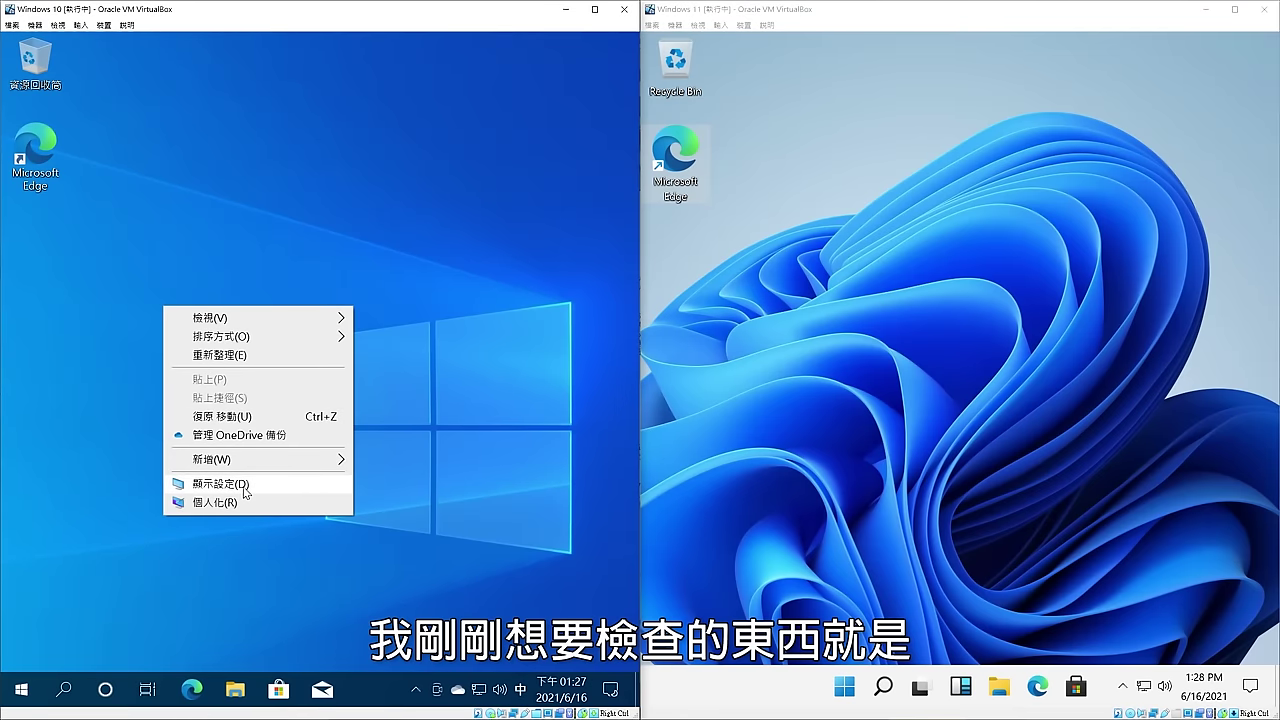
Step: Open the display settings in Windows 10, and examine how the text in Audacity's About window is rendered under display scaling
{"action": "left_click", "coordinate": [243, 488]}
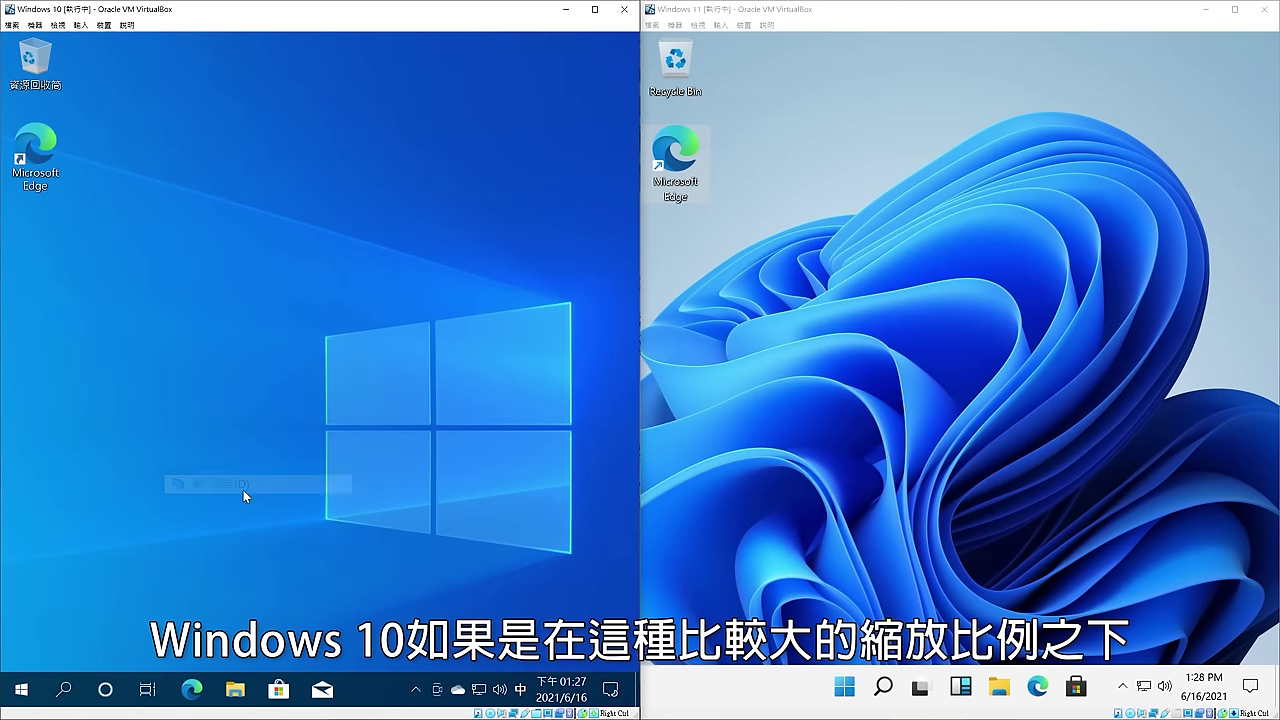
{"action": "scroll", "coordinate": [476, 481], "scroll_direction": "down", "scroll_amount": 1}
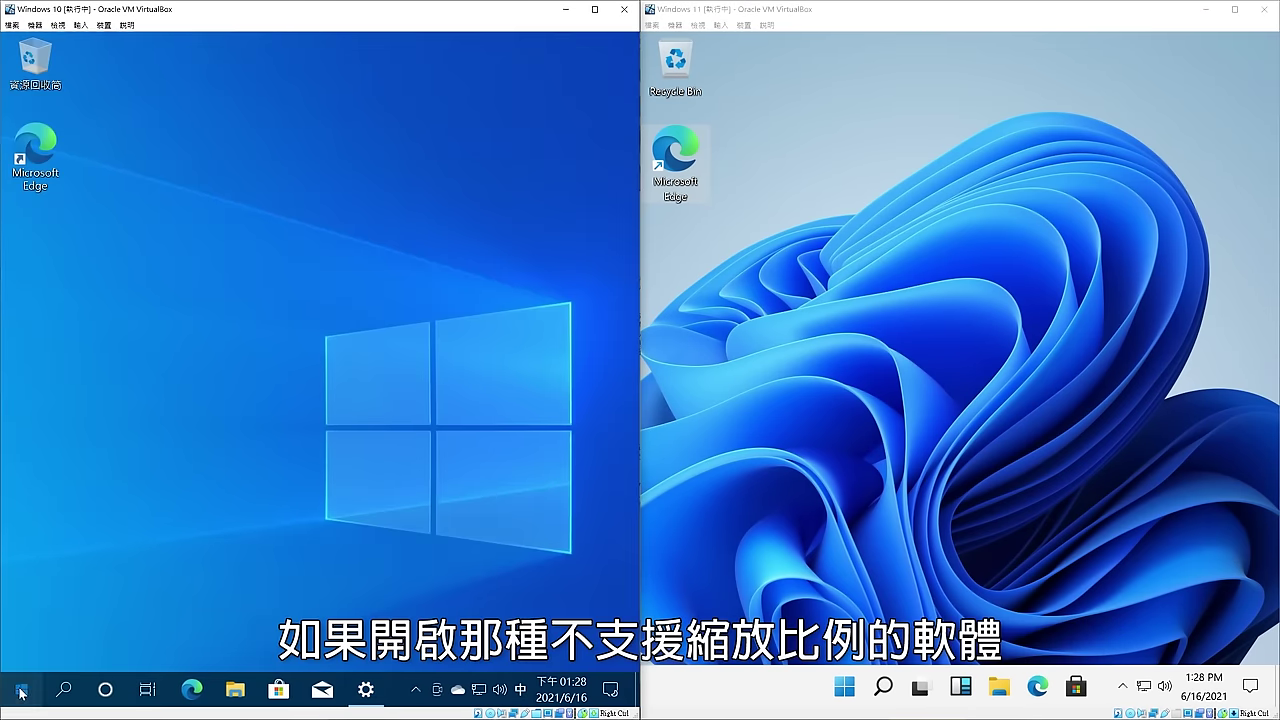
{"action": "left_click", "coordinate": [20, 692]}
{"action": "left_click", "coordinate": [192, 167]}
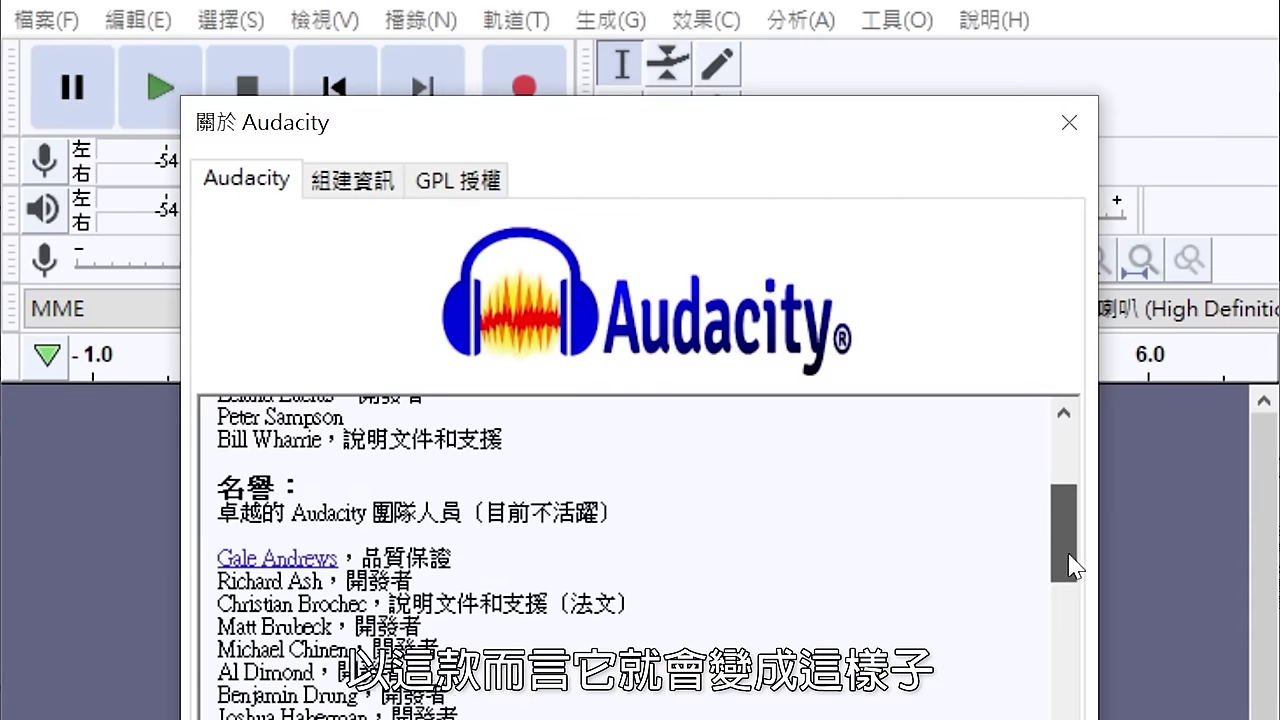
{"action": "scroll", "coordinate": [640, 550], "scroll_direction": "down", "scroll_amount": 10}
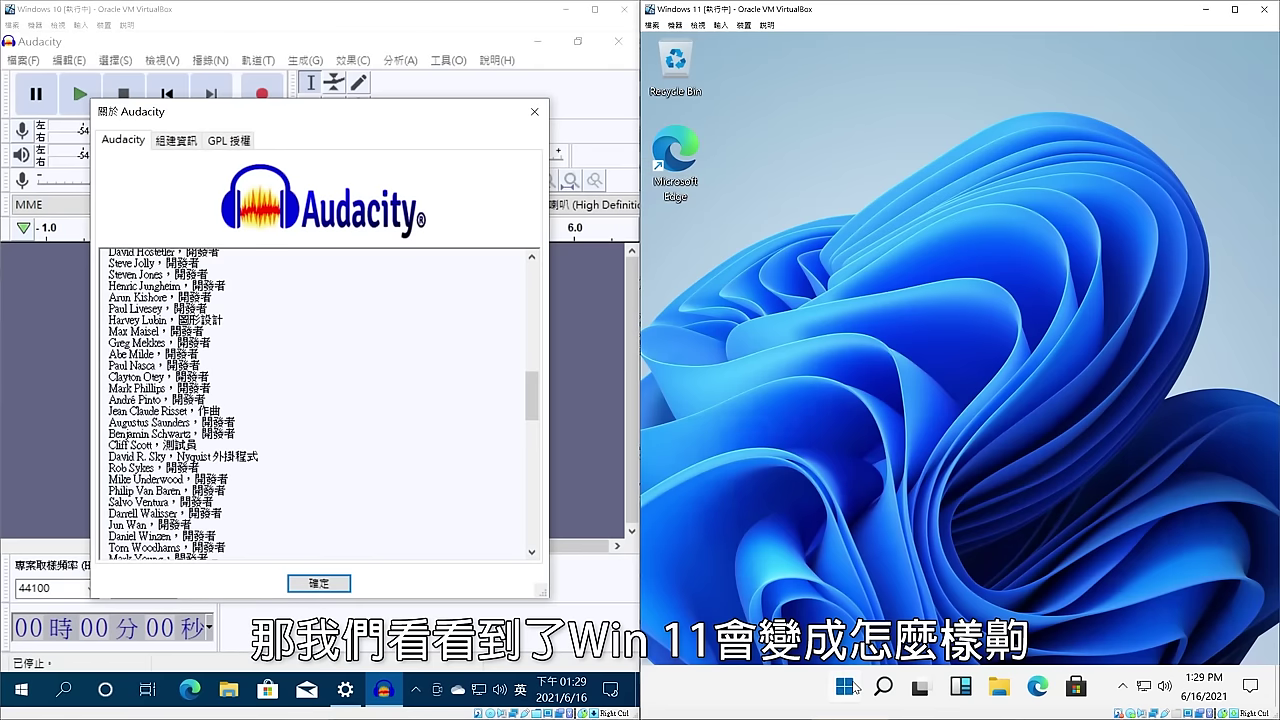
Step: Open Audacity in Windows 11 to compare it with the Windows 10 version
{"action": "left_click", "coordinate": [843, 686]}
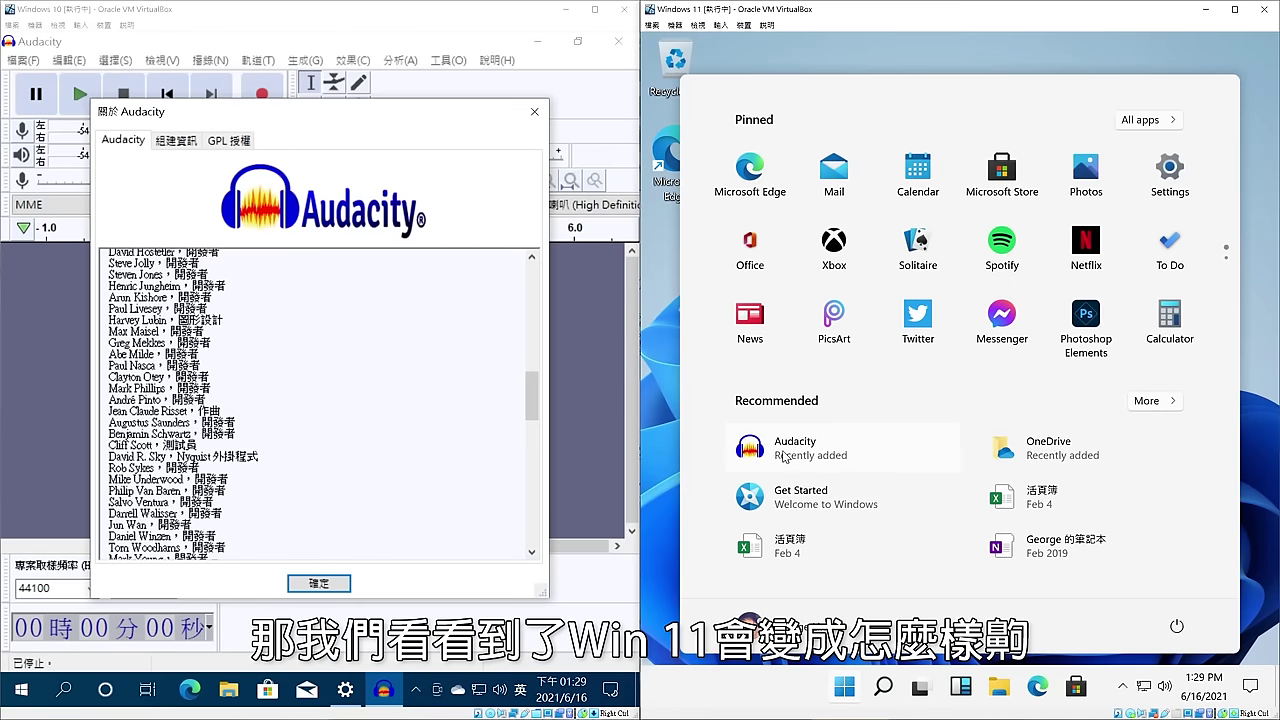
{"action": "key", "text": "Escape"}
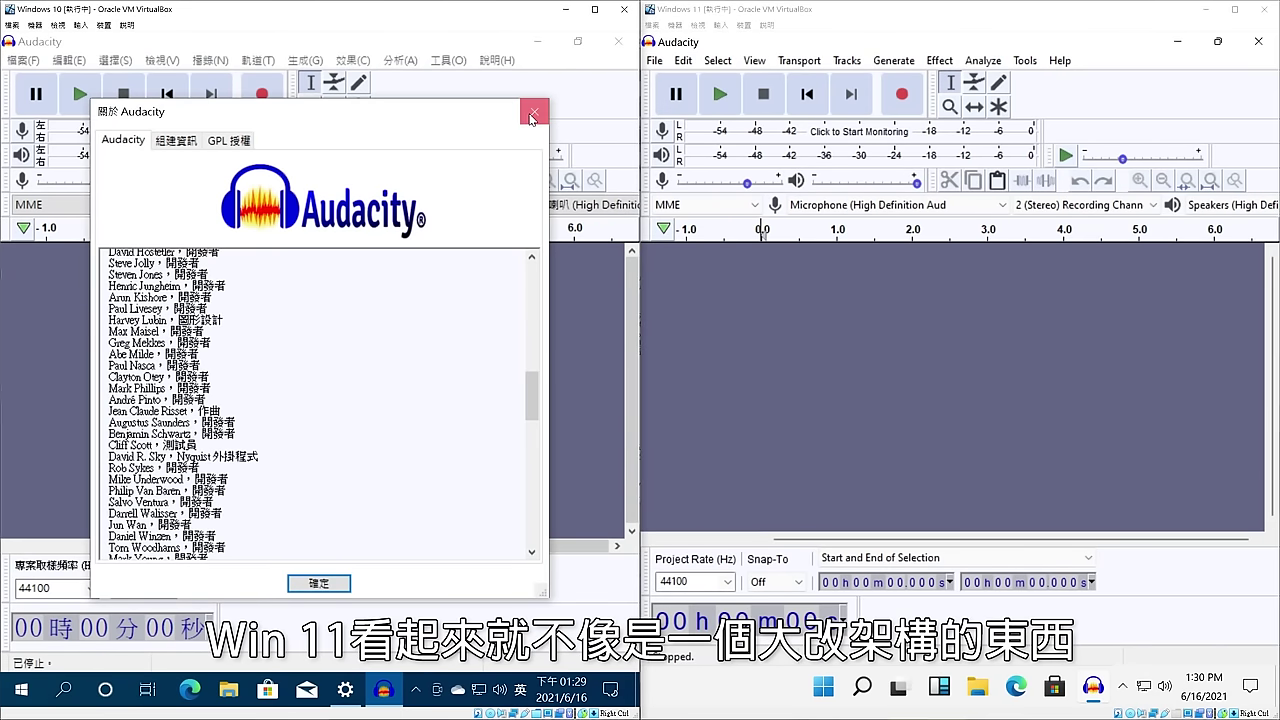
Step: Close the About Audacity window in Windows 10 and minimize Audacity in both virtual machines
{"action": "left_click", "coordinate": [531, 115]}
{"action": "left_click", "coordinate": [537, 41]}
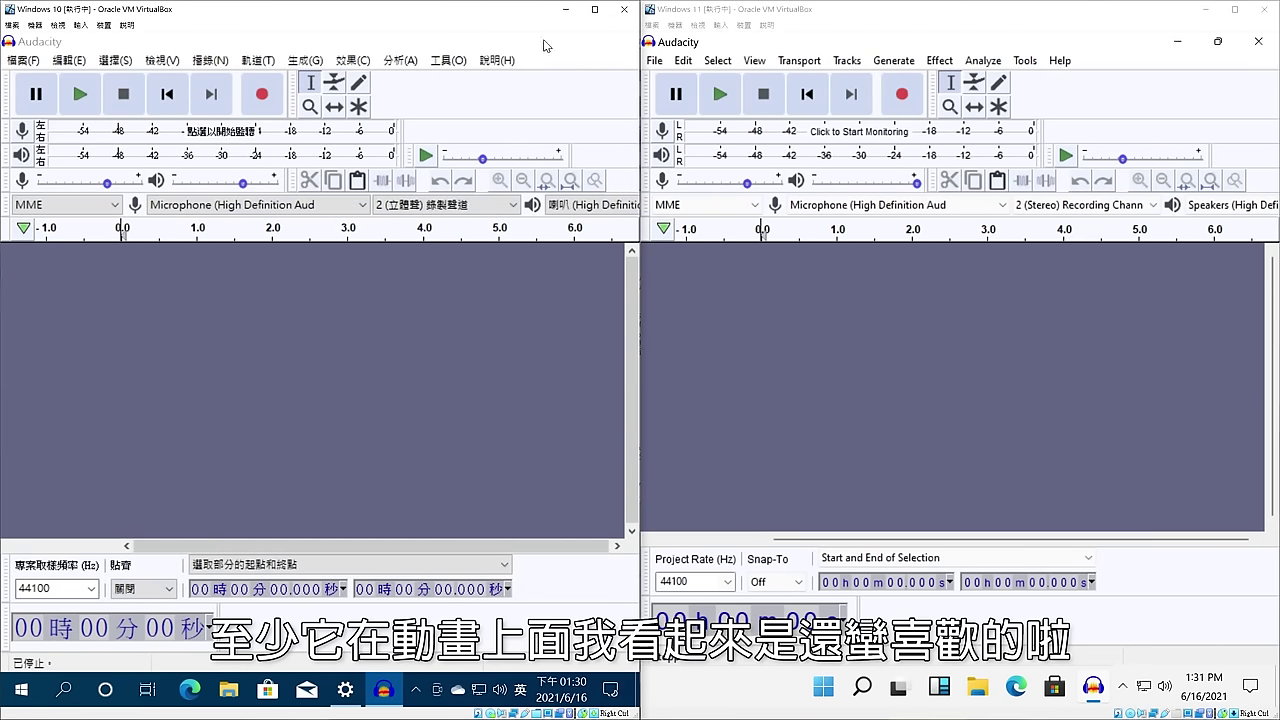
{"action": "left_click", "coordinate": [1167, 42]}
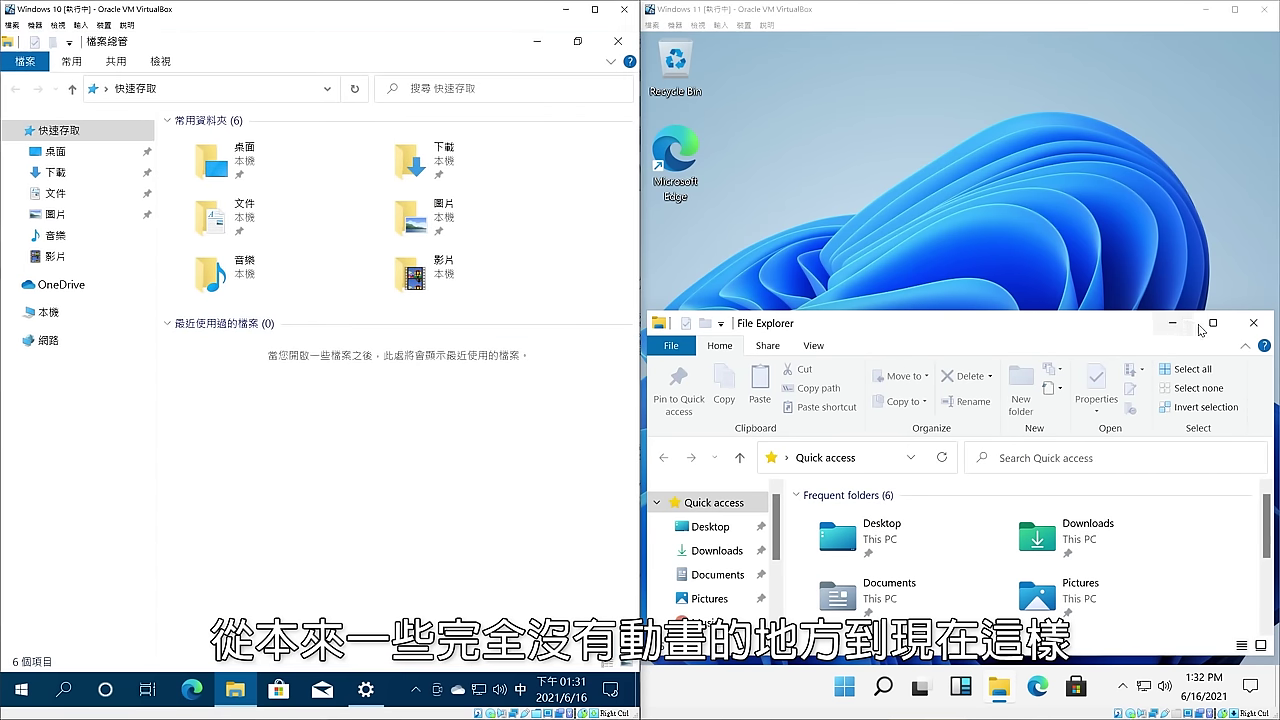
Step: Toggle the File Explorer window's size in Windows 11, and open the Start menu in both virtual machines
{"action": "left_click", "coordinate": [1198, 324]}
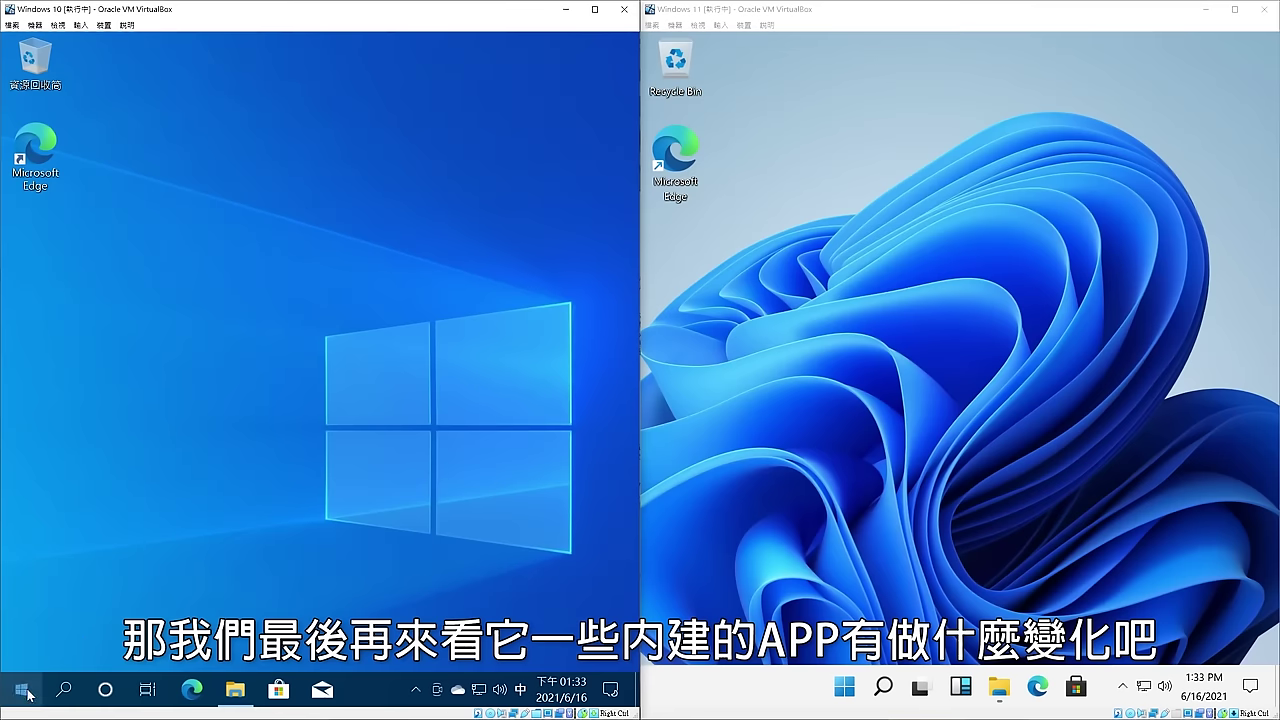
{"action": "left_click", "coordinate": [21, 689]}
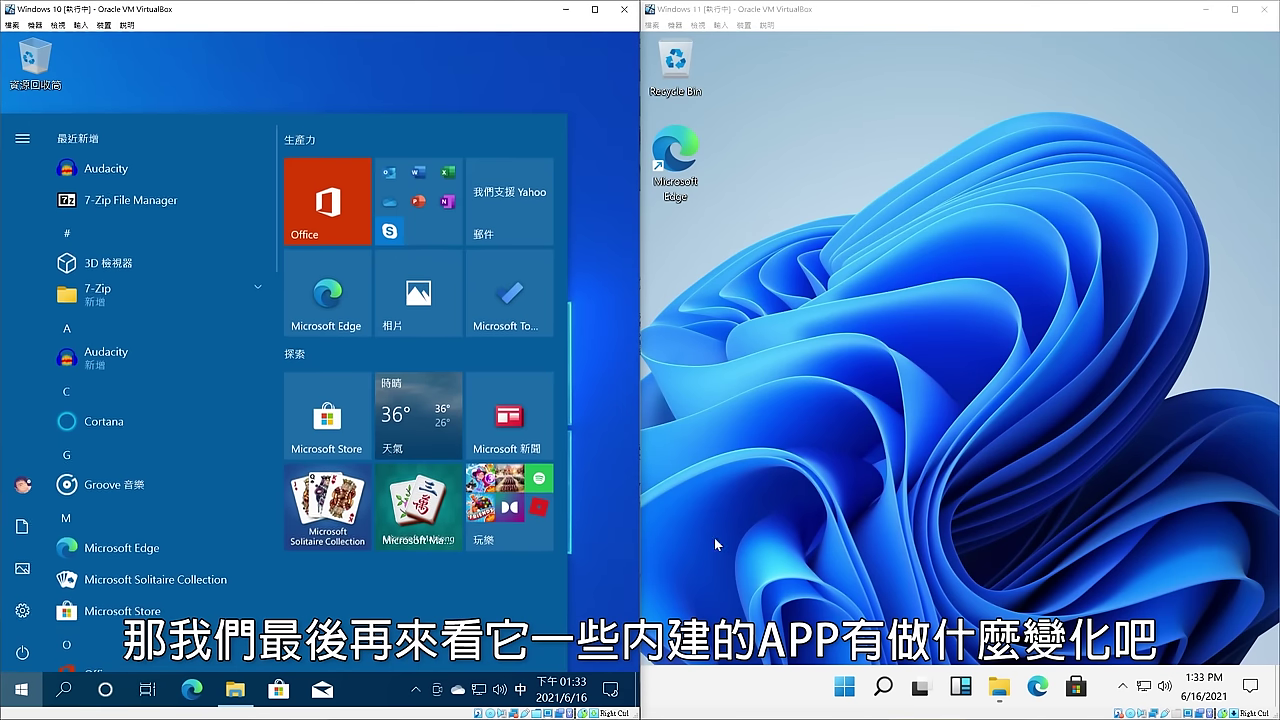
{"action": "left_click", "coordinate": [844, 689]}
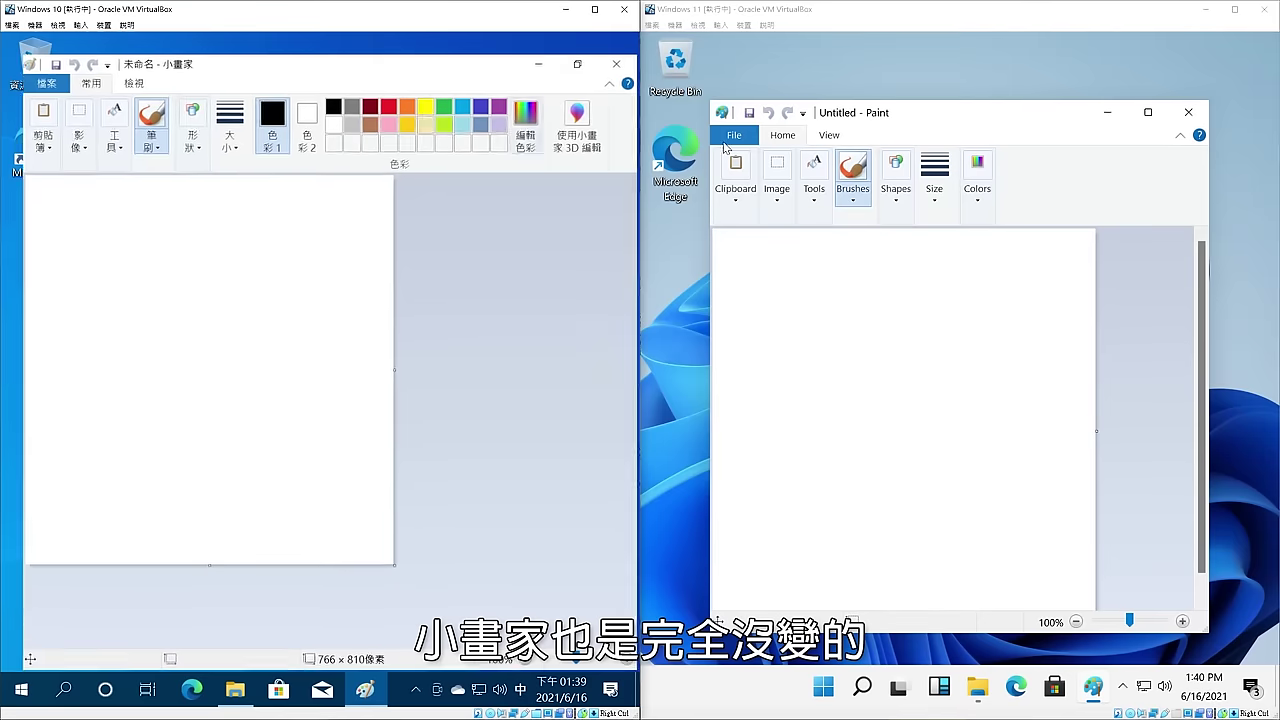
Step: Toggle the Paint window between restored and maximized size in both virtual machines to compare the two versions
{"action": "left_click", "coordinate": [586, 63]}
{"action": "left_click", "coordinate": [1143, 117]}
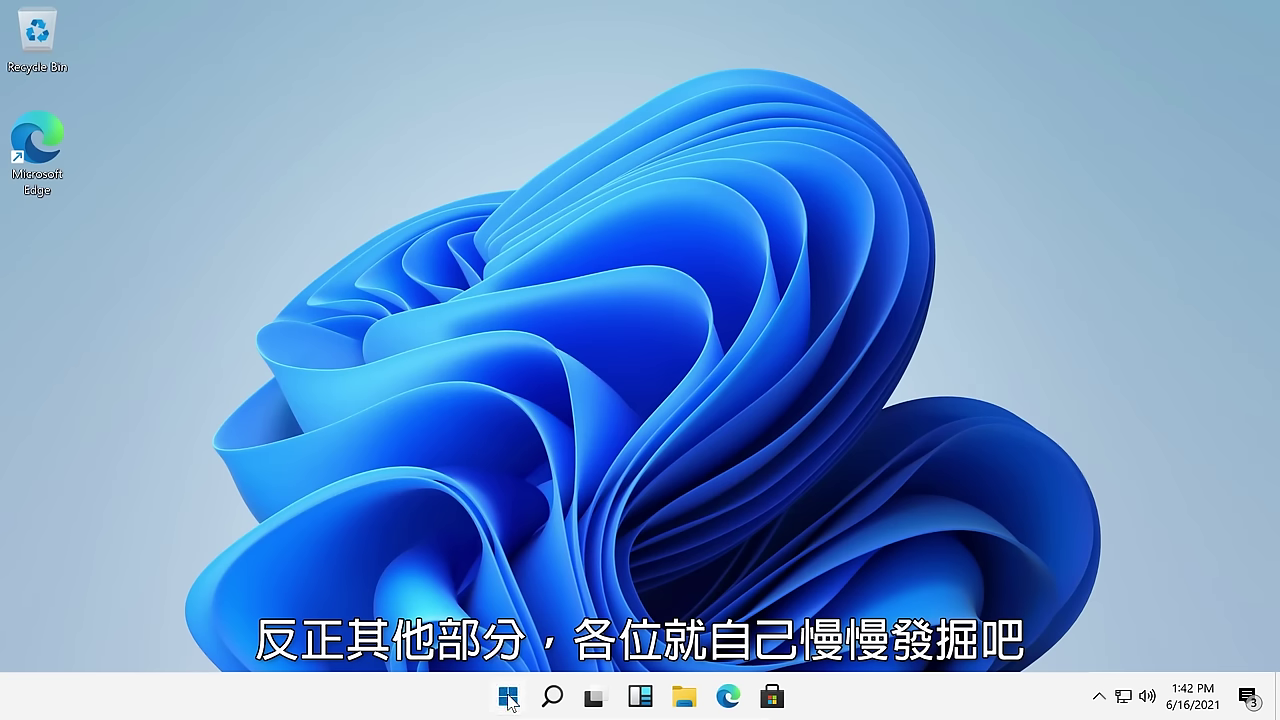
Step: View the Start menu, the search window and the task view one after another in Windows 11
{"action": "left_click", "coordinate": [508, 697]}
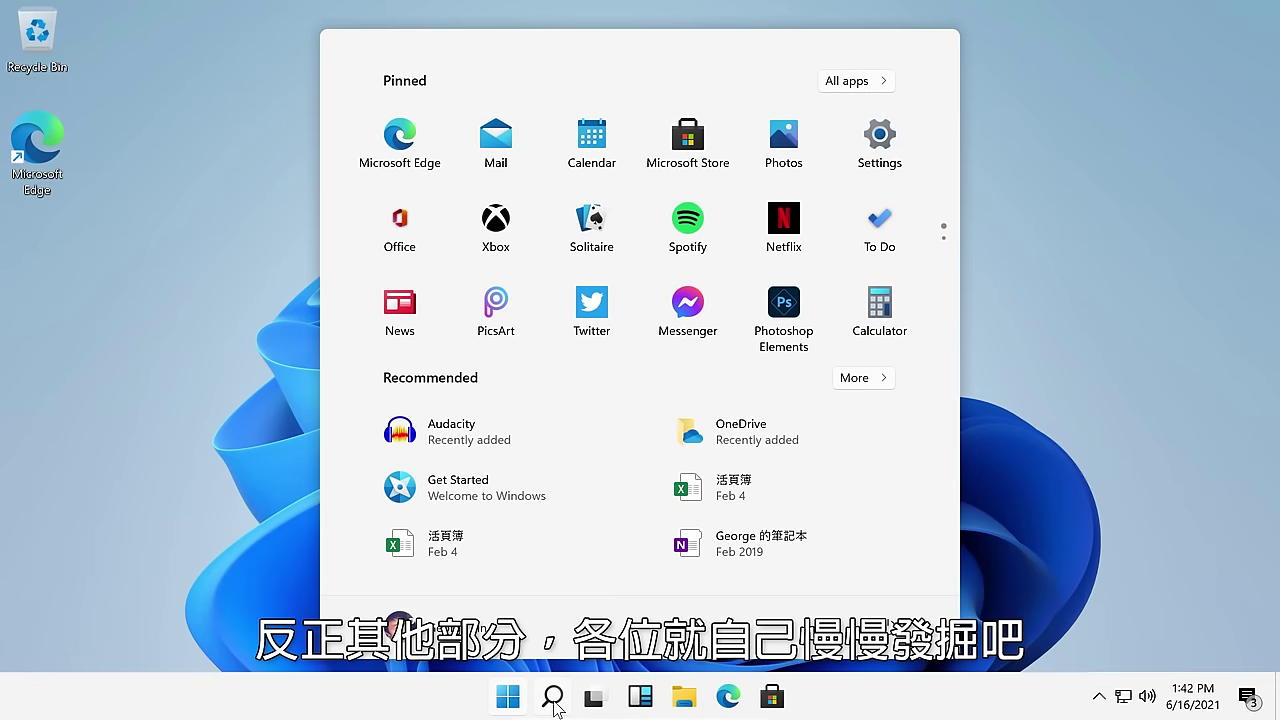
{"action": "left_click", "coordinate": [553, 697]}
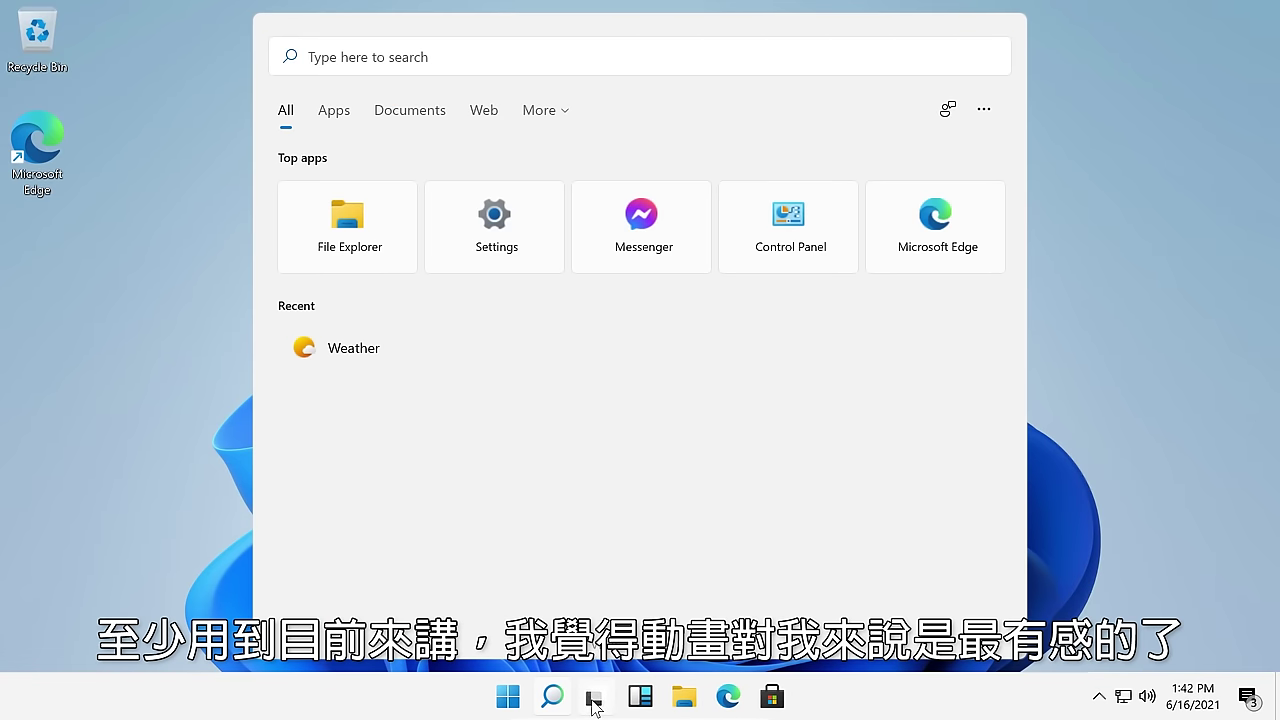
{"action": "left_click", "coordinate": [594, 700]}
Step: Open the widgets in Windows 11, browse the weather, finance and news cards, and return to the empty desktop
{"action": "left_click", "coordinate": [640, 697]}
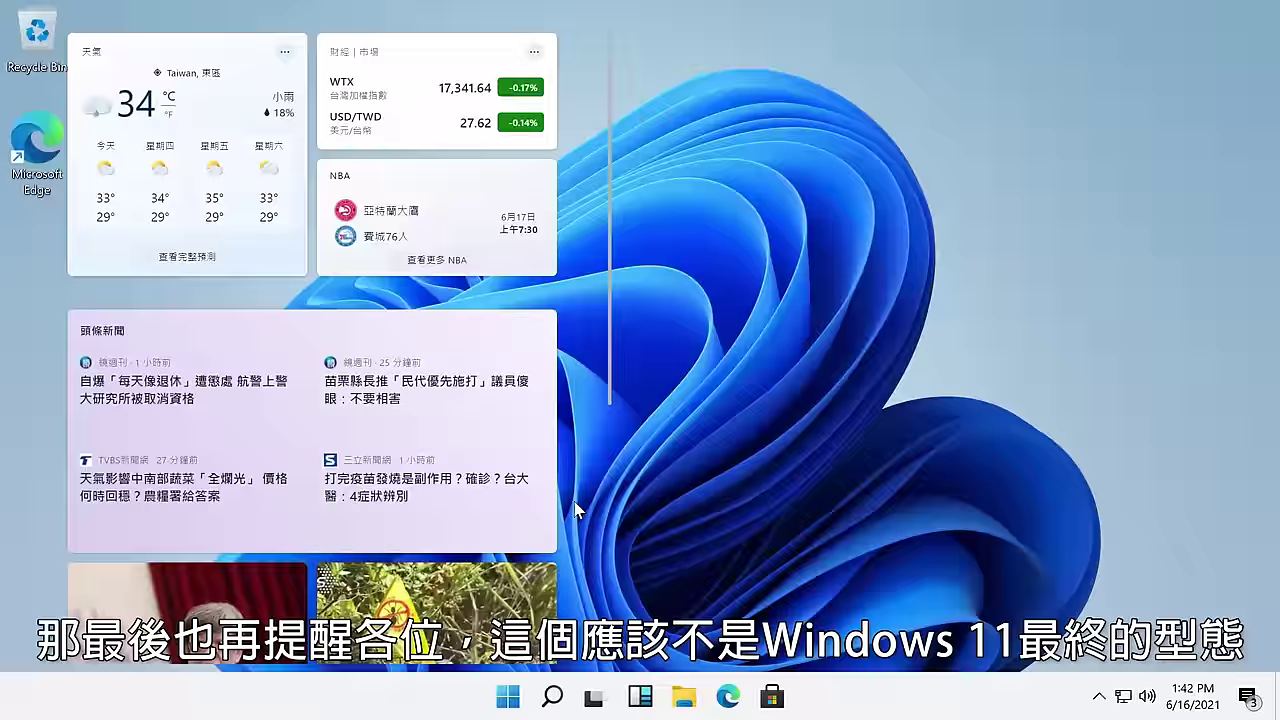
{"action": "scroll", "coordinate": [590, 500], "scroll_direction": "down", "scroll_amount": 5}
{"action": "left_click", "coordinate": [1005, 415]}
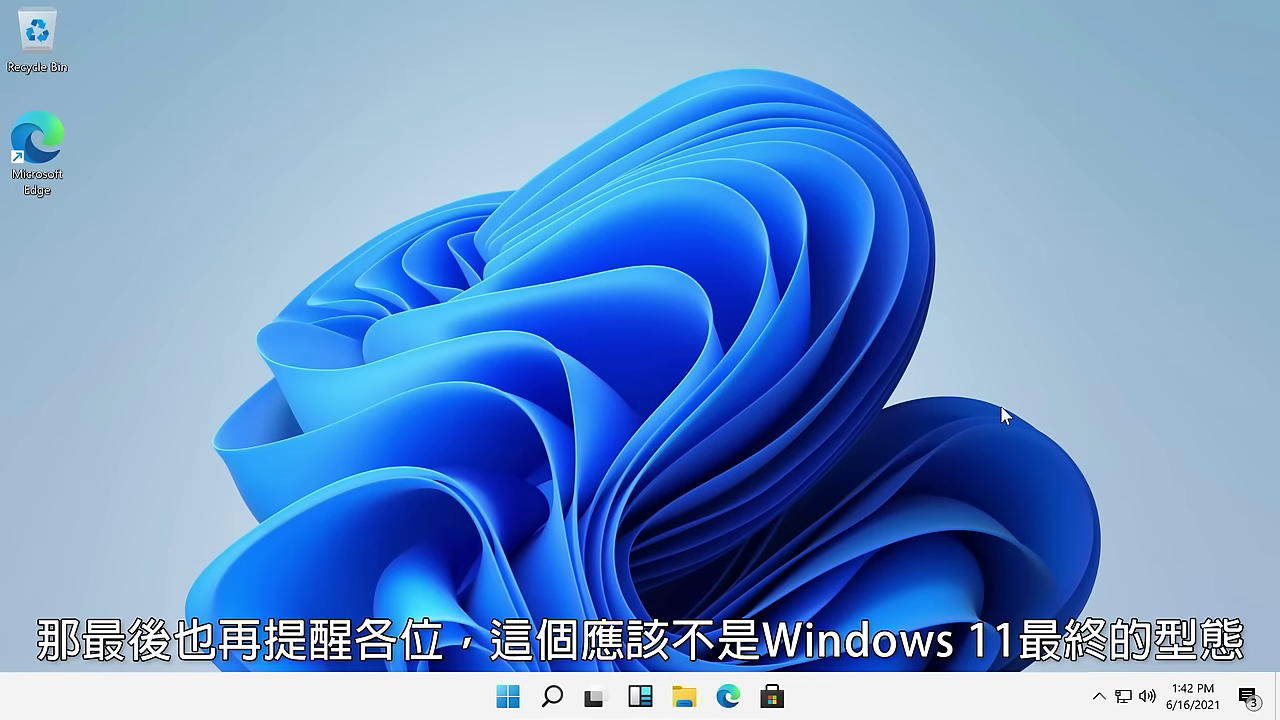
{"action": "left_click_drag", "start_coordinate": [997, 417], "coordinate": [947, 532]}
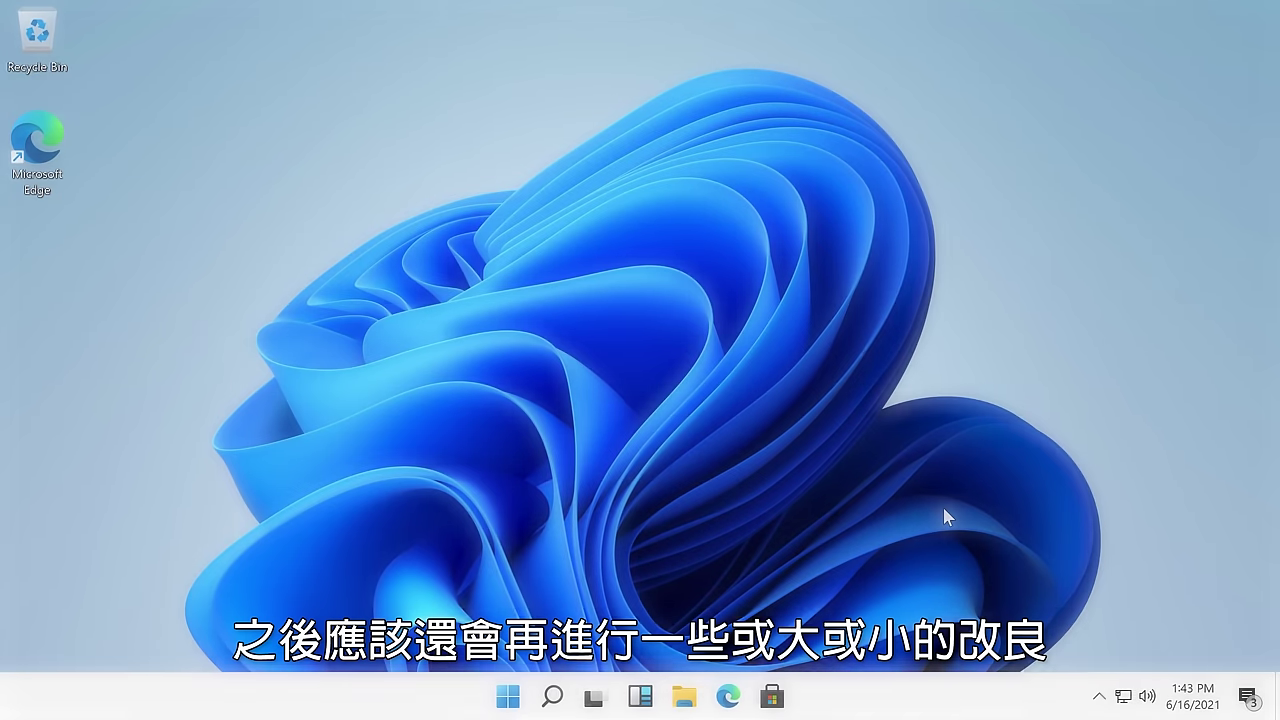